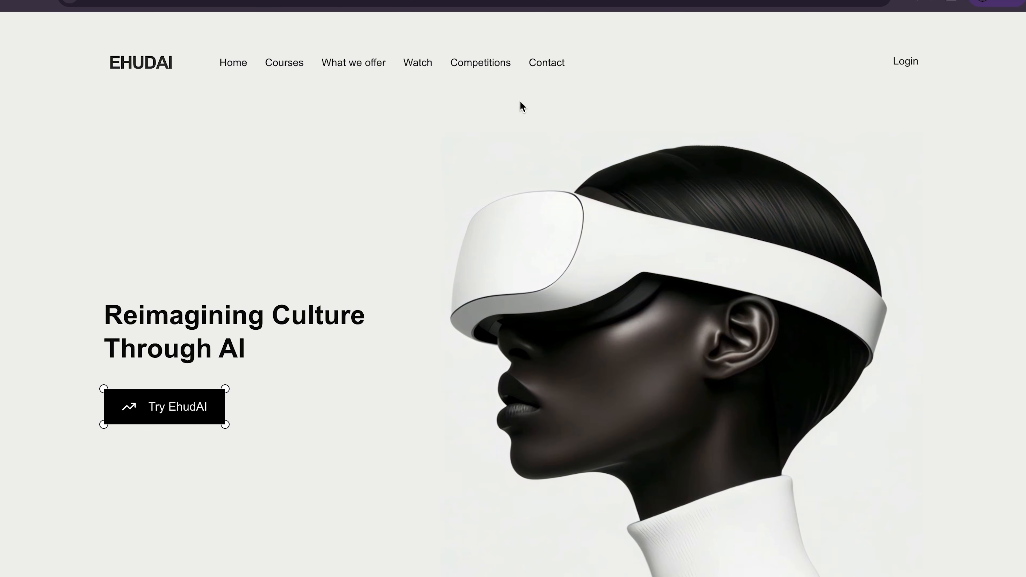
- Open the EhudAI sign-in page, dismiss the saved logins, and switch to creating a new account
{"action": "left_click", "coordinate": [170, 410]}
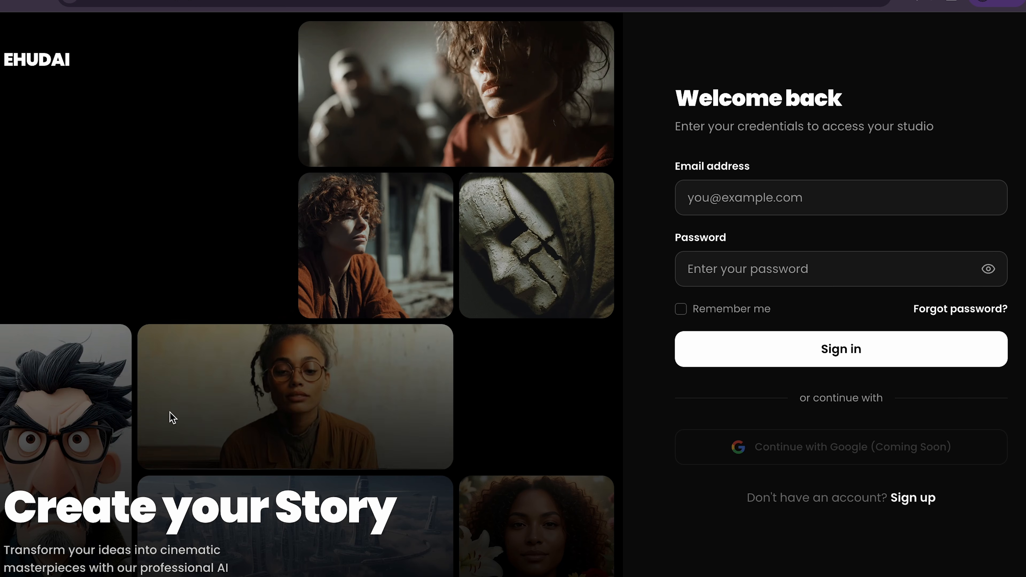
{"action": "left_click", "coordinate": [747, 196]}
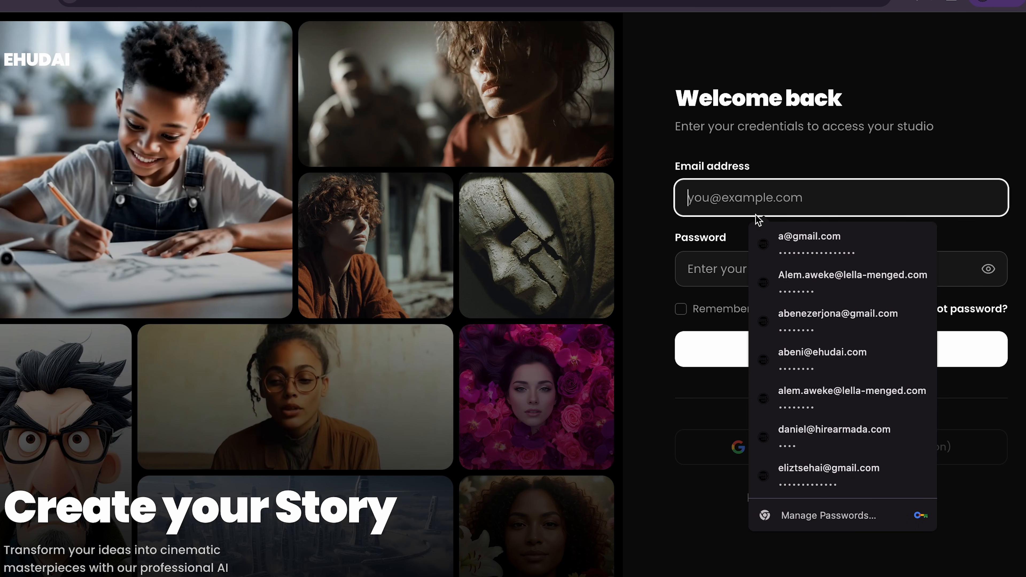
{"action": "left_click", "coordinate": [660, 339]}
{"action": "left_click", "coordinate": [890, 558]}
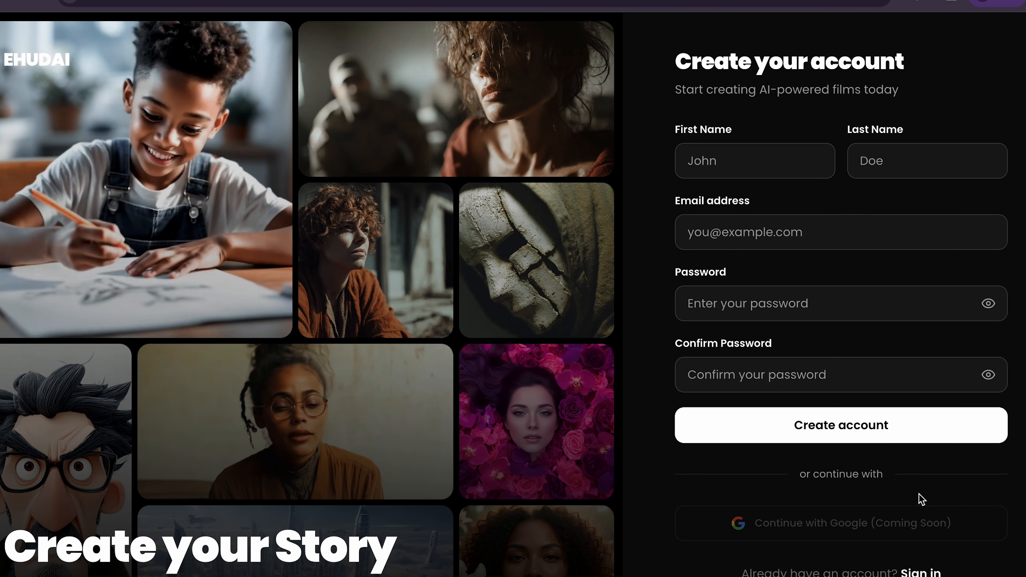
- Enter the new user's first name and last name in the sign-up form
{"action": "left_click", "coordinate": [732, 162]}
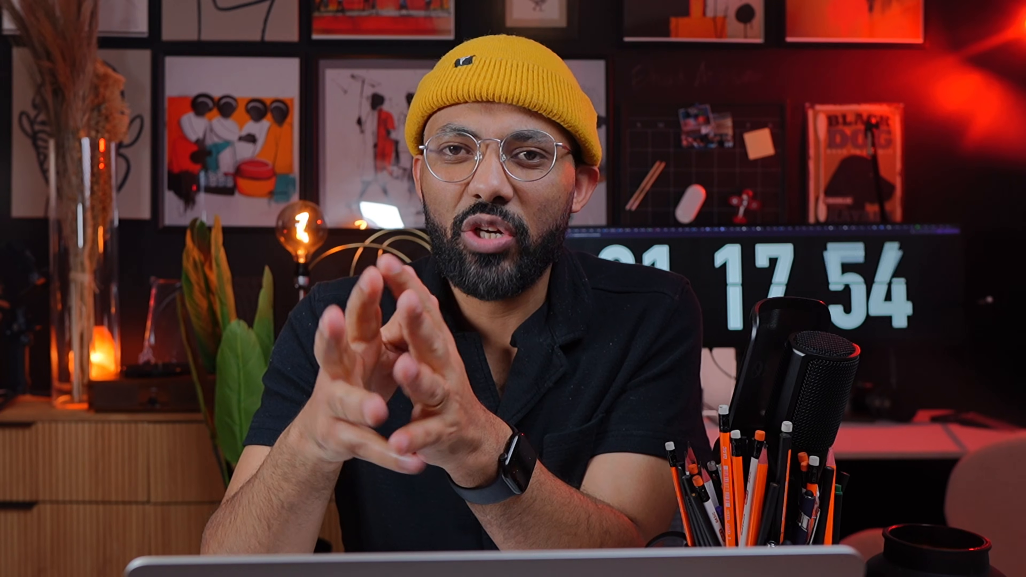
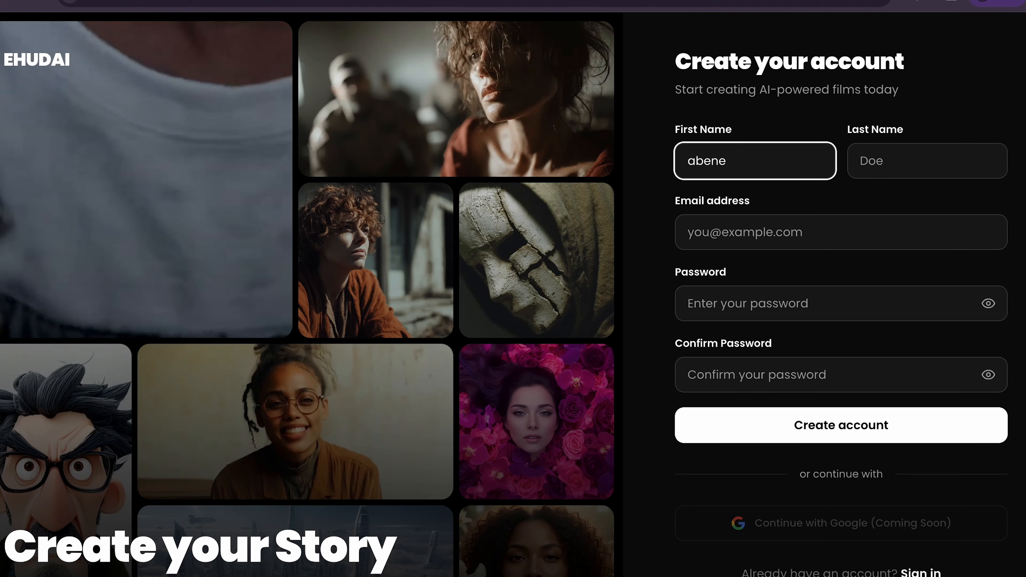
{"action": "left_click", "coordinate": [892, 164]}
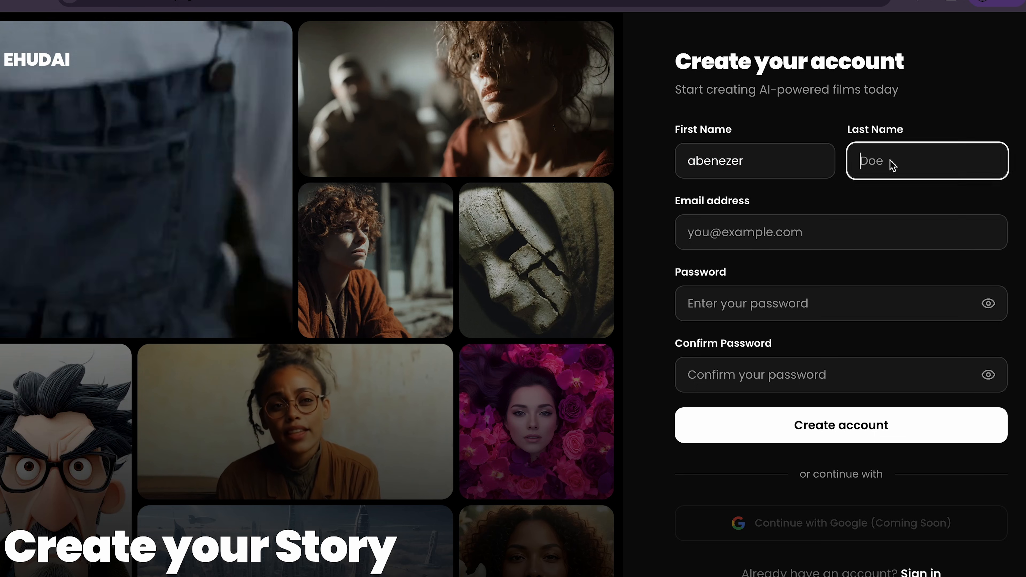
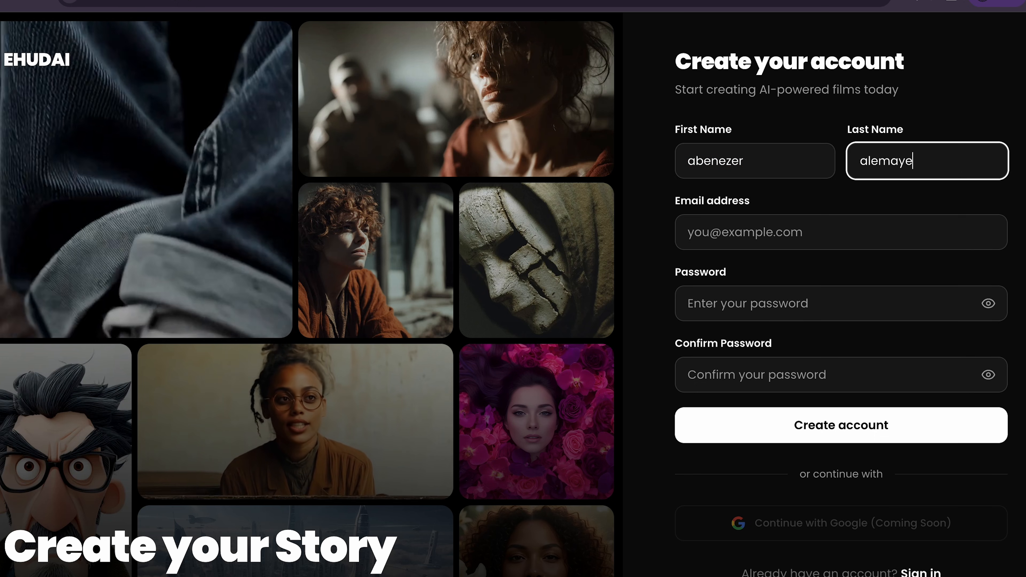
{"action": "left_click", "coordinate": [848, 233]}
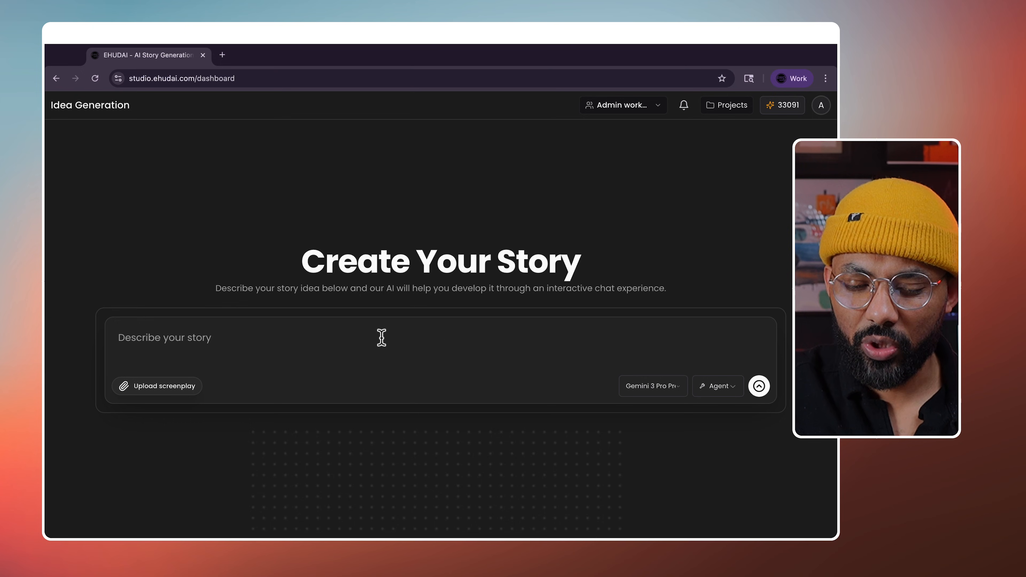
- Check the available AI models, keep Agent mode, and open the existing Entoto story project
{"action": "left_click", "coordinate": [225, 341]}
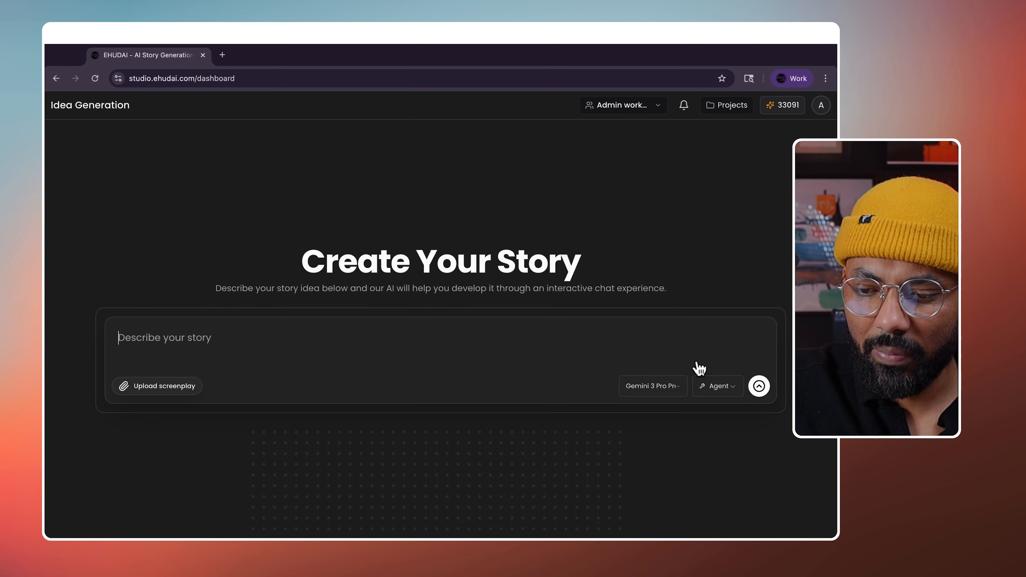
{"action": "left_click", "coordinate": [671, 391]}
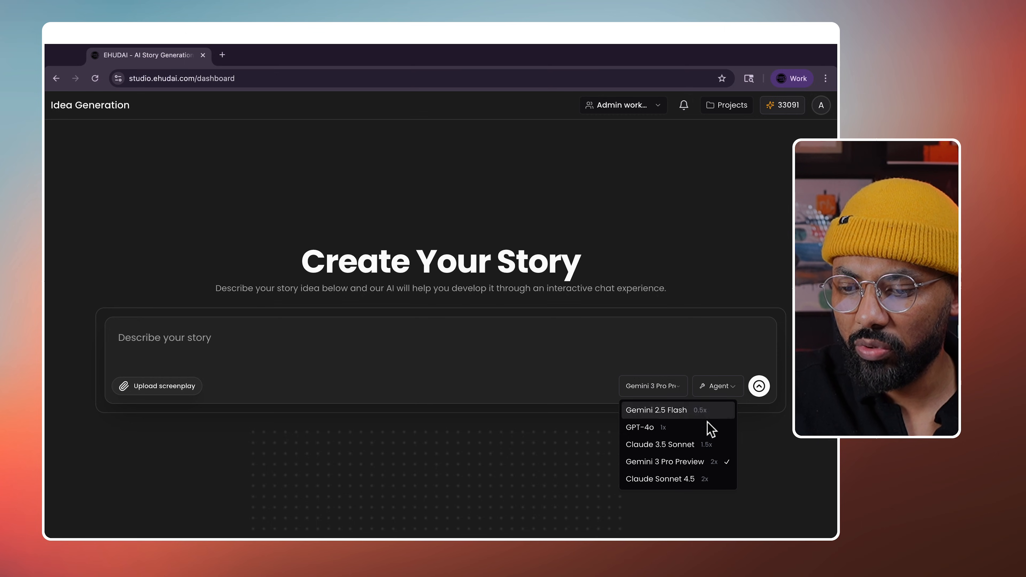
{"action": "left_click", "coordinate": [731, 389]}
{"action": "left_click", "coordinate": [731, 388]}
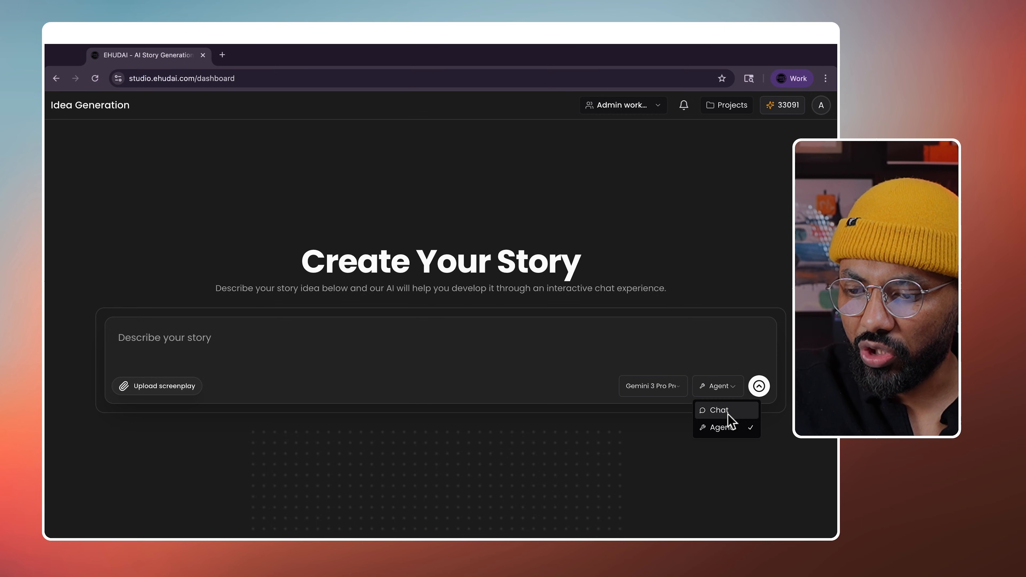
{"action": "left_click", "coordinate": [732, 391]}
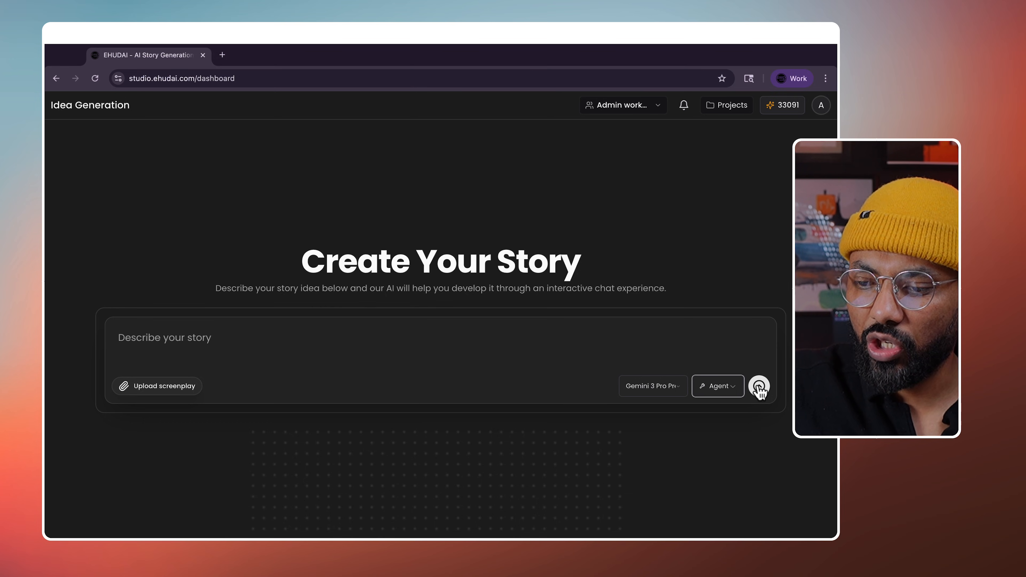
{"action": "left_click", "coordinate": [710, 108]}
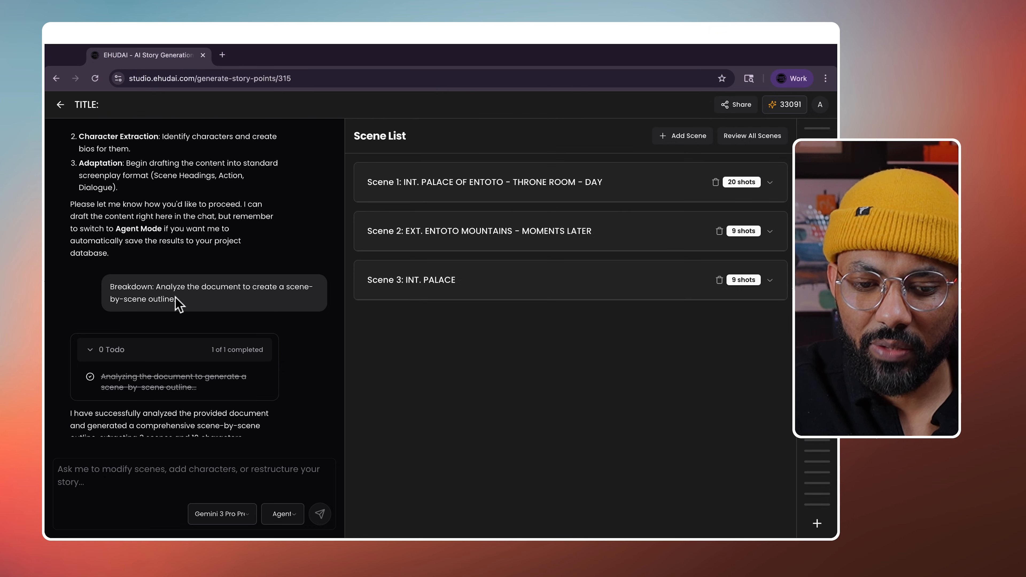
- Expand Scene 1 to view its list of shots
{"action": "scroll", "coordinate": [191, 393], "scroll_direction": "down", "scroll_amount": 4}
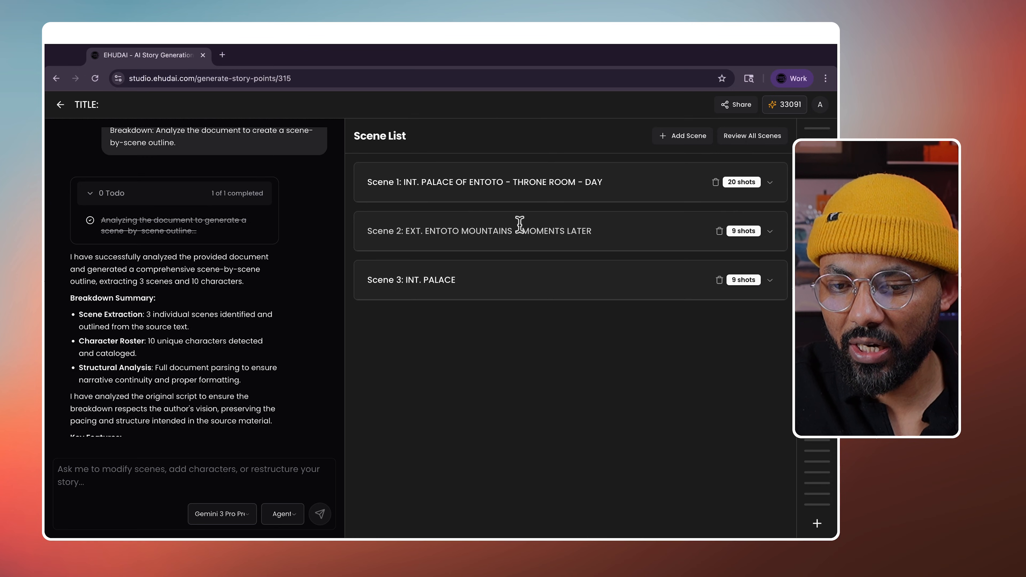
{"action": "left_click", "coordinate": [772, 184]}
{"action": "scroll", "coordinate": [384, 332], "scroll_direction": "down", "scroll_amount": 6}
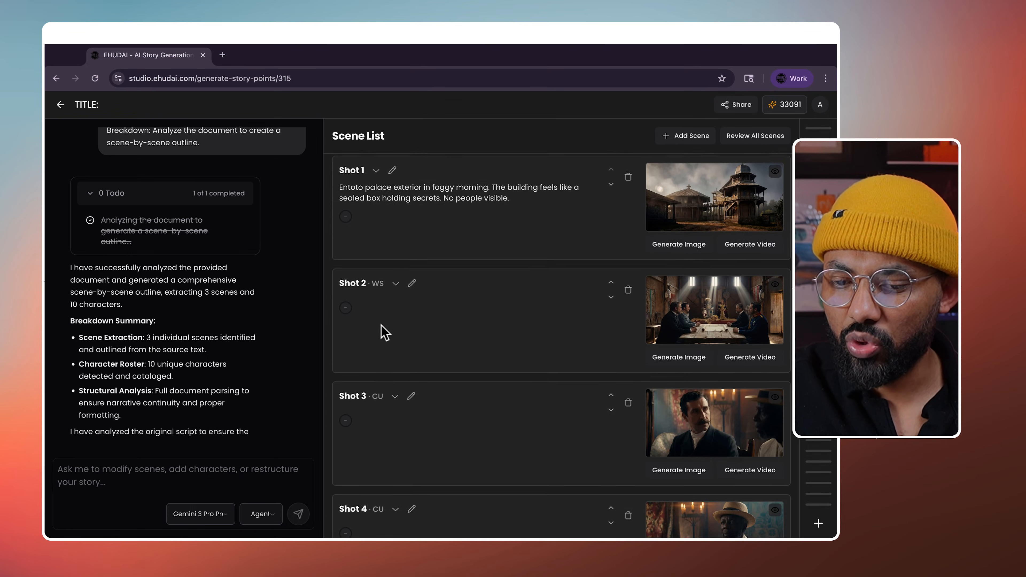
{"action": "scroll", "coordinate": [446, 211], "scroll_direction": "up", "scroll_amount": 1}
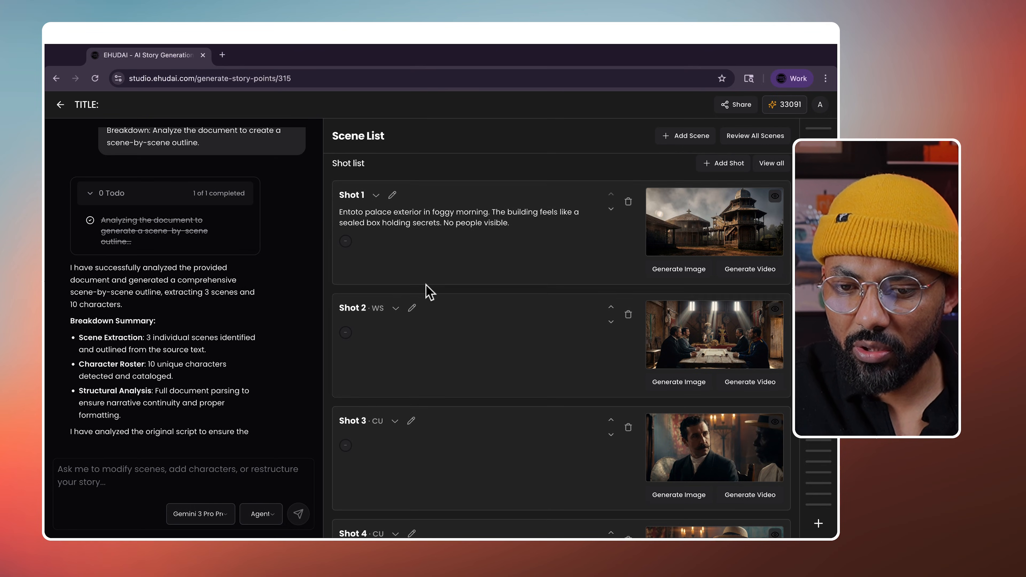
{"action": "scroll", "coordinate": [389, 284], "scroll_direction": "down", "scroll_amount": 3}
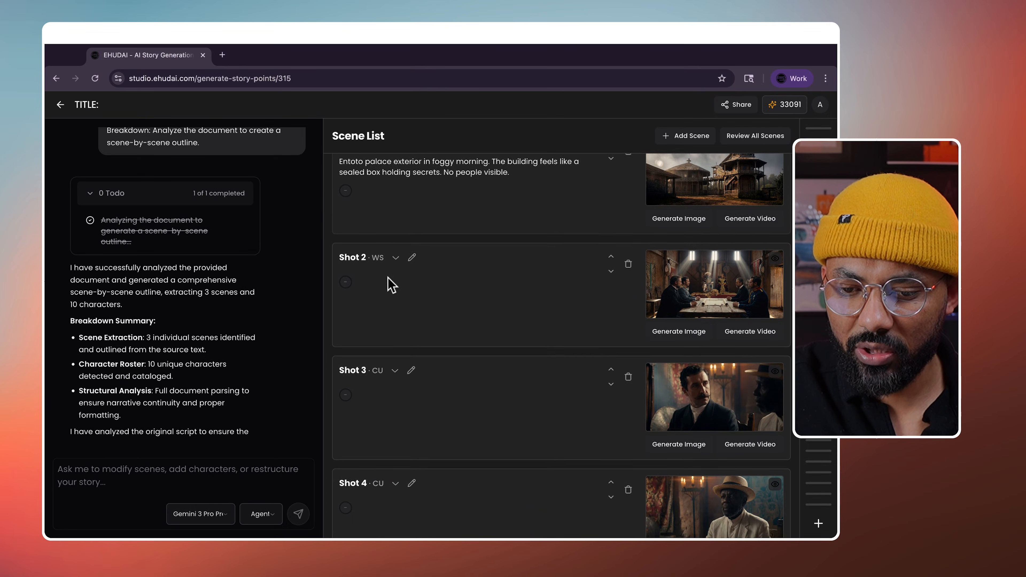
- Review Shot 2's negotiation-table prompts, move it down to Shot 3, and collapse Scene 1
{"action": "left_click", "coordinate": [398, 247]}
{"action": "scroll", "coordinate": [432, 318], "scroll_direction": "down", "scroll_amount": 1}
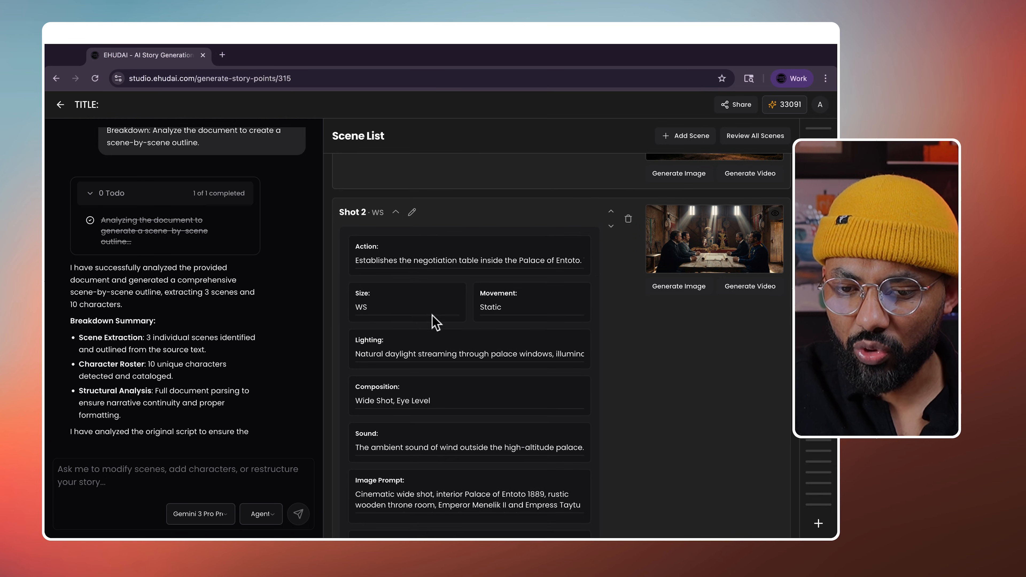
{"action": "scroll", "coordinate": [426, 340], "scroll_direction": "down", "scroll_amount": 1}
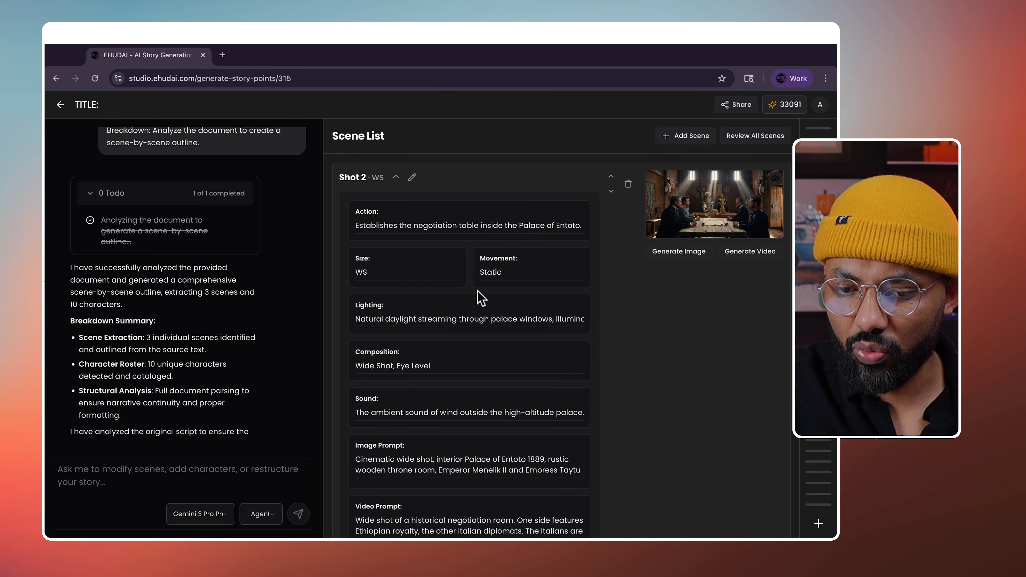
{"action": "scroll", "coordinate": [444, 352], "scroll_direction": "down", "scroll_amount": 1}
{"action": "scroll", "coordinate": [423, 342], "scroll_direction": "down", "scroll_amount": 2}
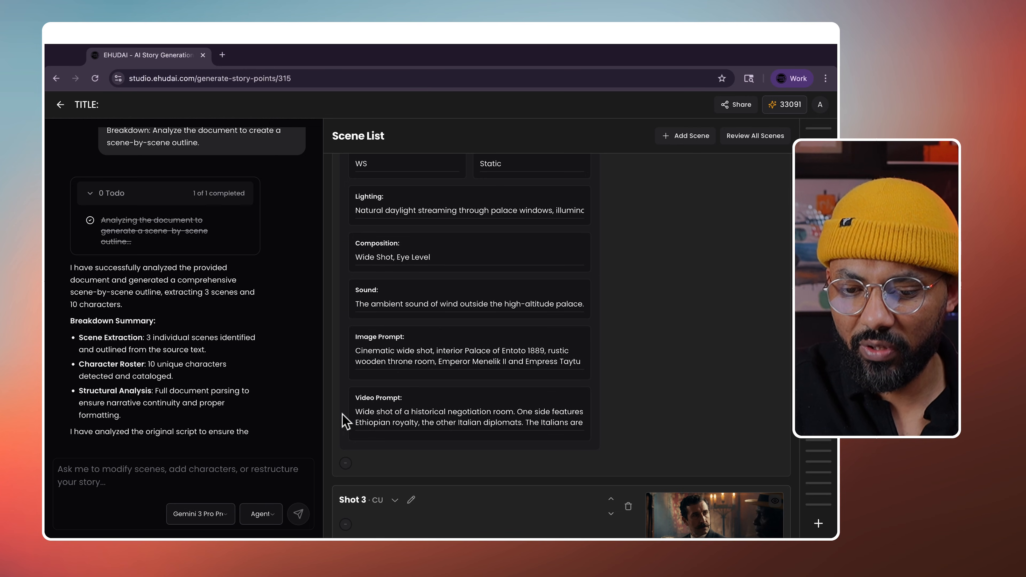
{"action": "scroll", "coordinate": [500, 406], "scroll_direction": "down", "scroll_amount": 1}
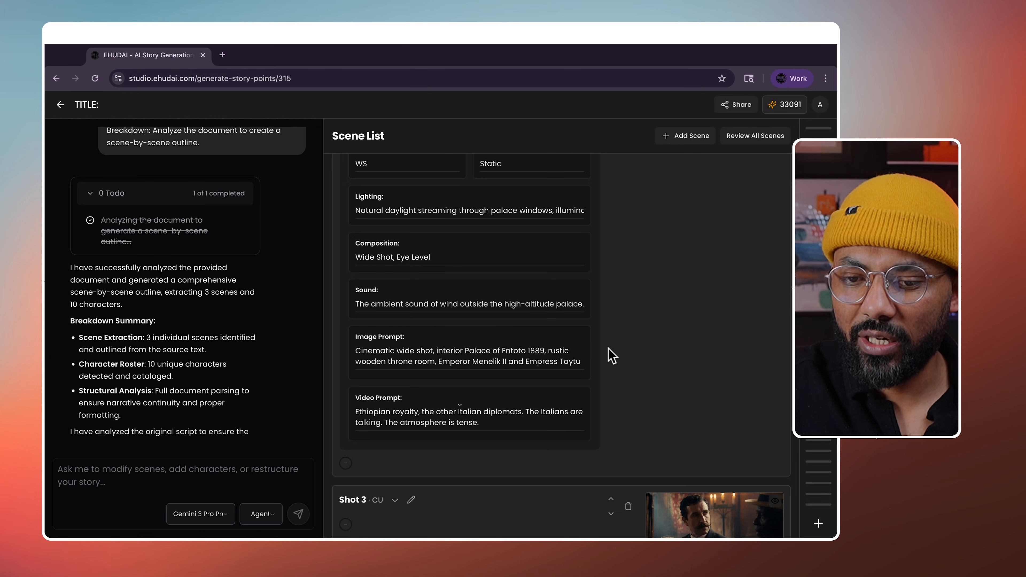
{"action": "scroll", "coordinate": [612, 356], "scroll_direction": "up", "scroll_amount": 5}
{"action": "left_click", "coordinate": [612, 334]}
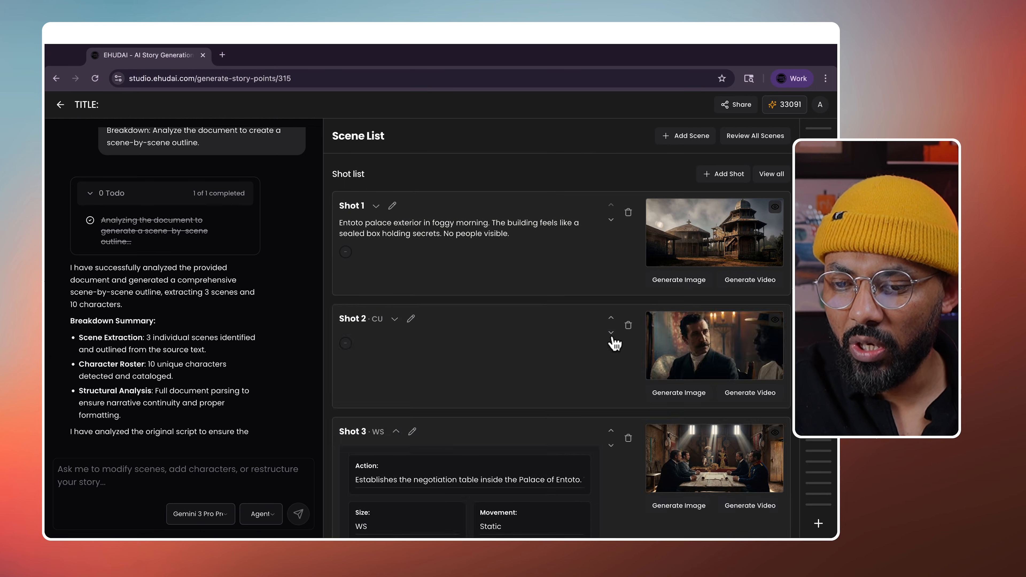
{"action": "scroll", "coordinate": [560, 409], "scroll_direction": "up", "scroll_amount": 5}
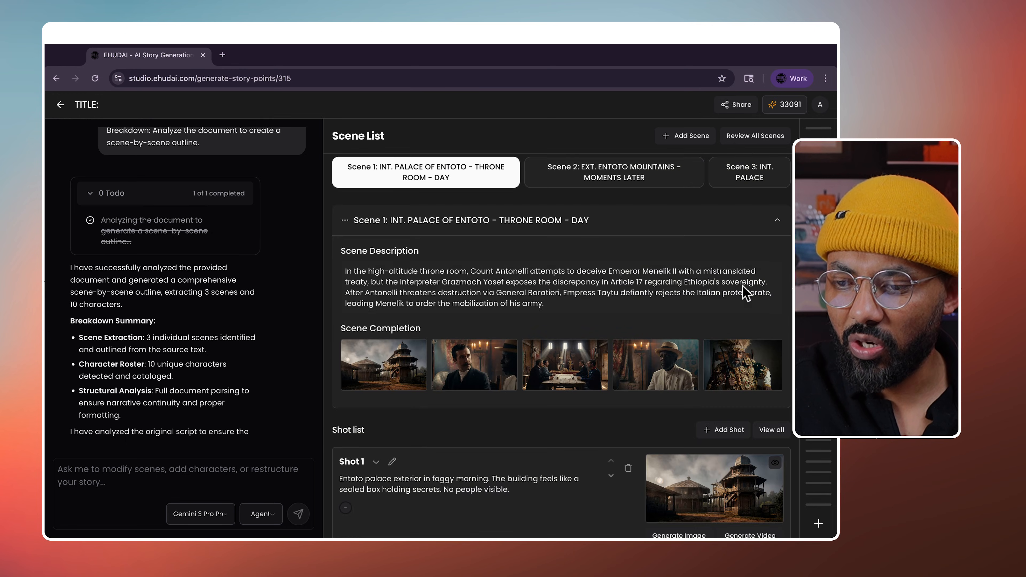
{"action": "left_click", "coordinate": [780, 225]}
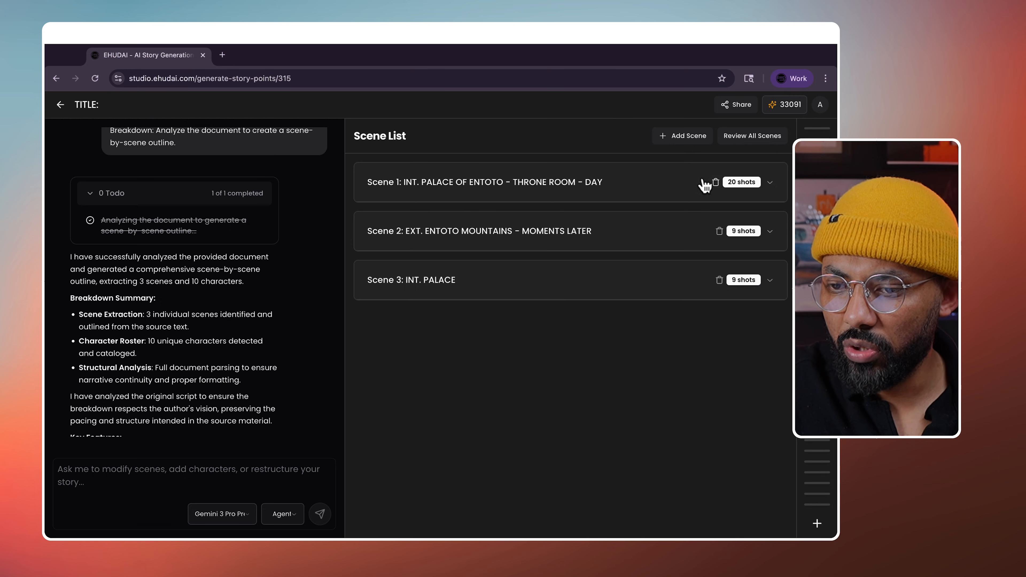
- Look over the Scene 1 and Scene 2 details, then collapse them
{"action": "left_click", "coordinate": [631, 180]}
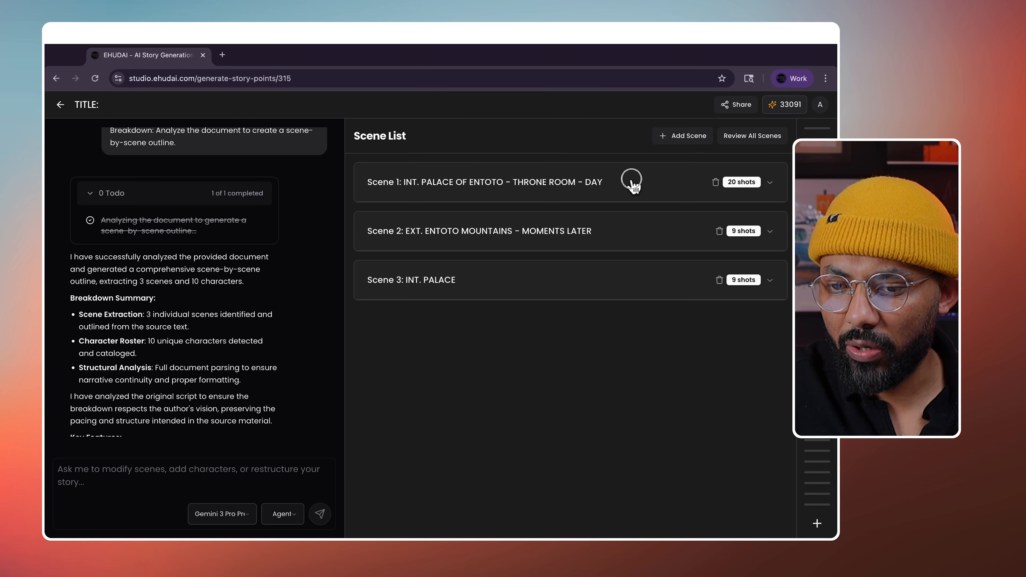
{"action": "left_click", "coordinate": [633, 181]}
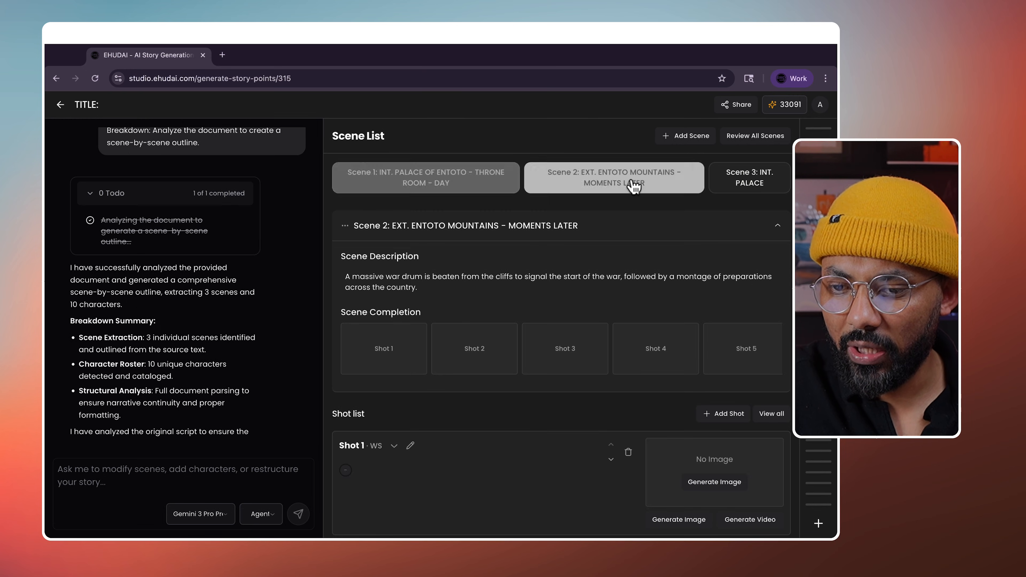
{"action": "left_click", "coordinate": [777, 227]}
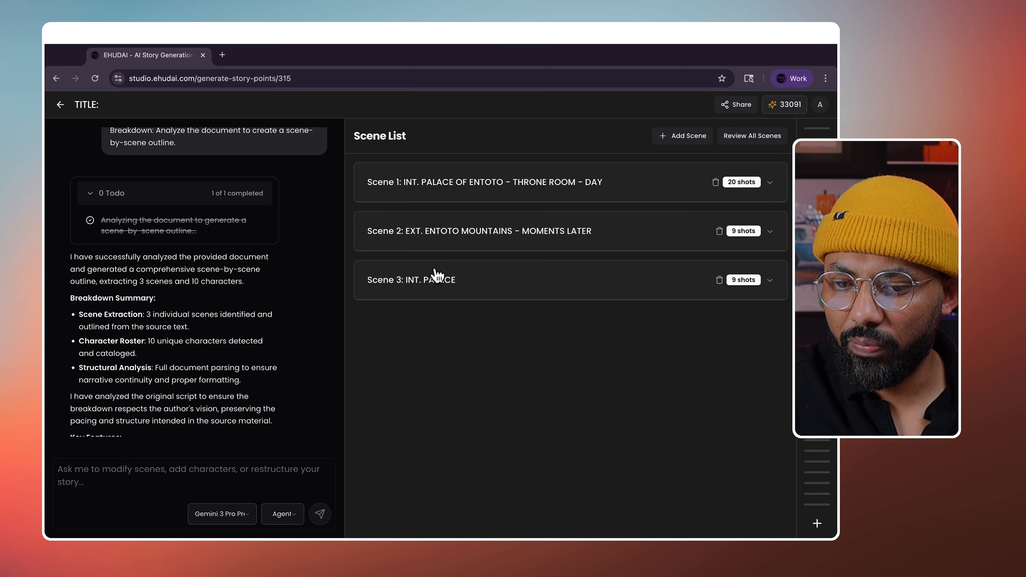
- Select Scene 1's description text, collapse the scene, and reload the project page
{"action": "left_click", "coordinate": [449, 186]}
{"action": "left_click", "coordinate": [438, 277]}
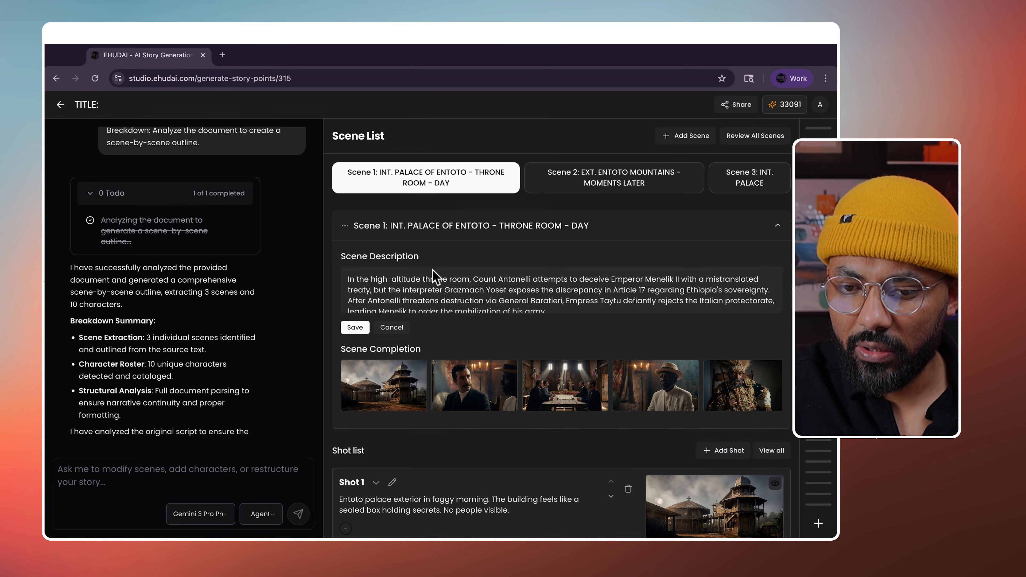
{"action": "key", "text": "ctrl+a"}
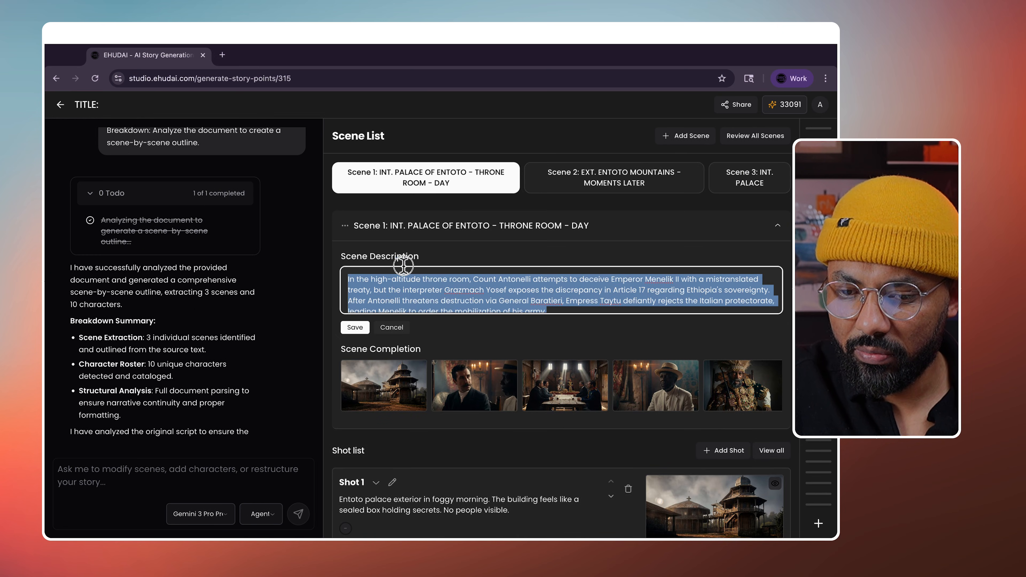
{"action": "left_click", "coordinate": [577, 334]}
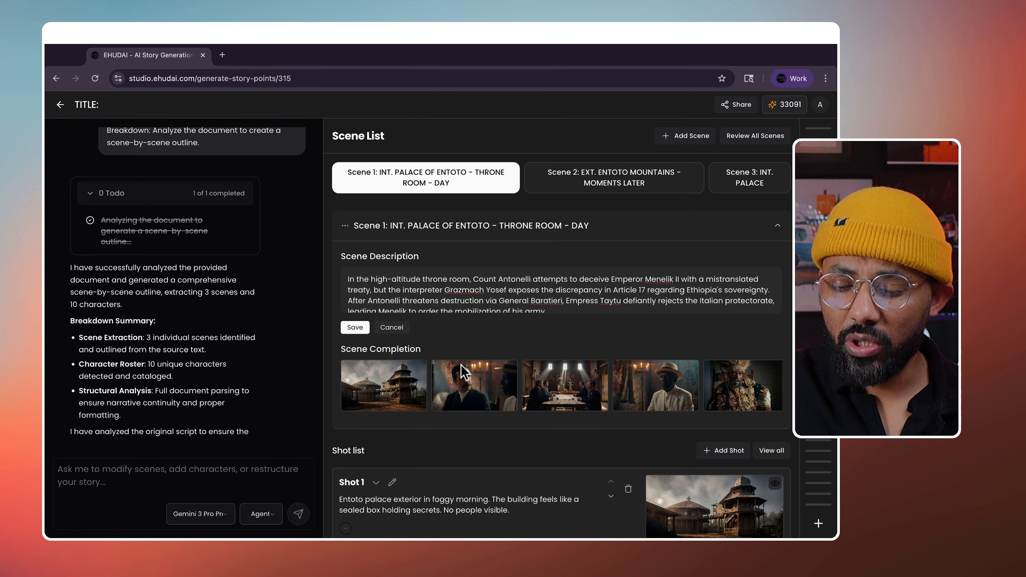
{"action": "left_click", "coordinate": [777, 225]}
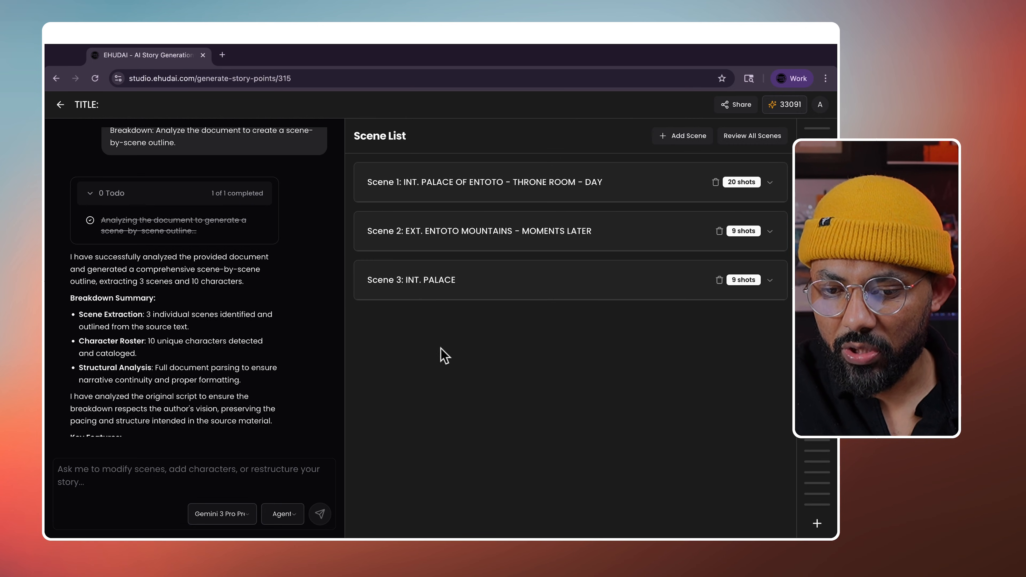
{"action": "left_click", "coordinate": [328, 79]}
{"action": "key", "text": "Return"}
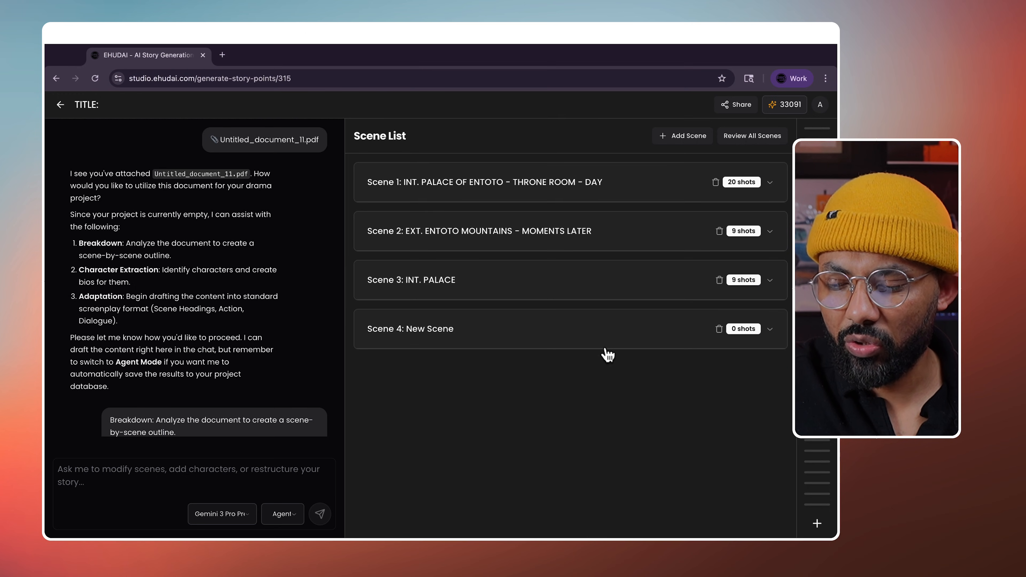
- Add Shot 1 'awwtrg' to Scene 4: New Scene and collapse the scene
{"action": "left_click", "coordinate": [770, 329]}
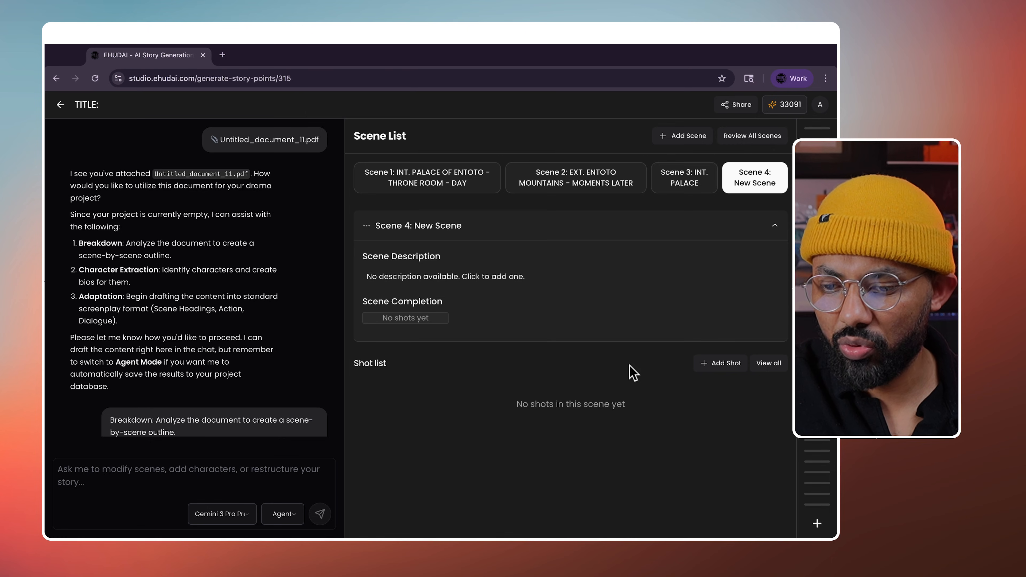
{"action": "left_click", "coordinate": [726, 366]}
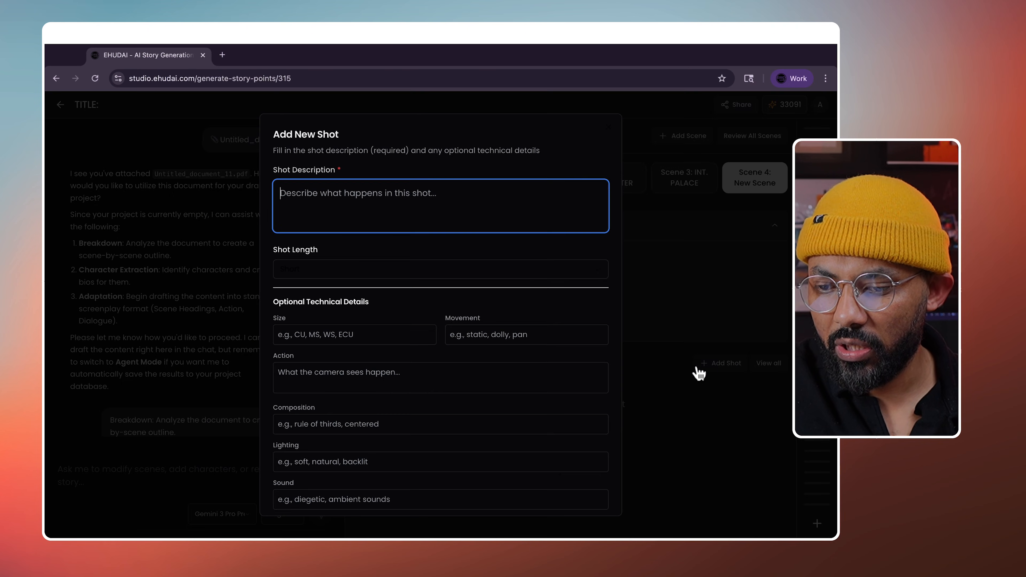
{"action": "type", "text": "awwtrg"}
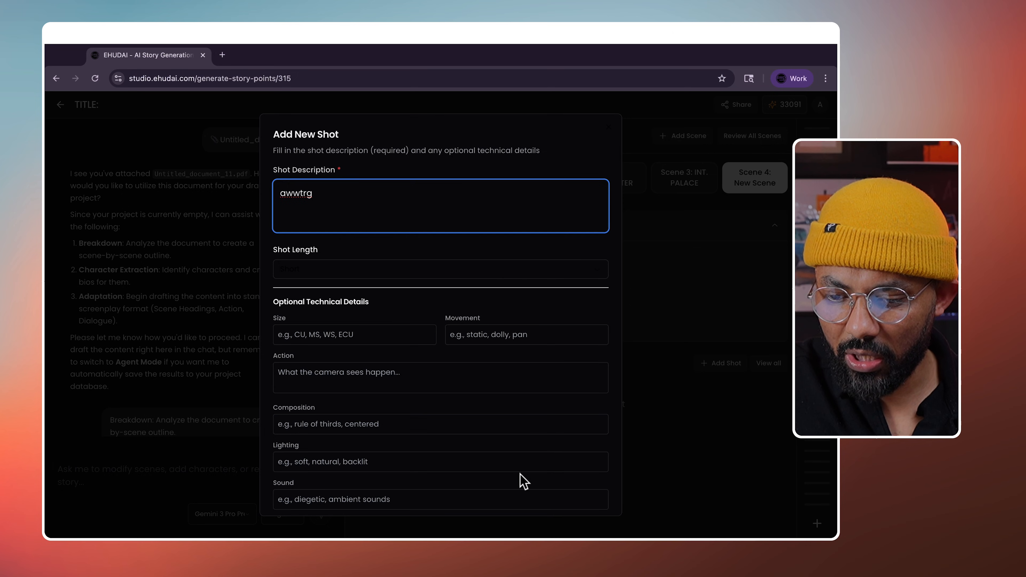
{"action": "scroll", "coordinate": [468, 448], "scroll_direction": "down", "scroll_amount": 4}
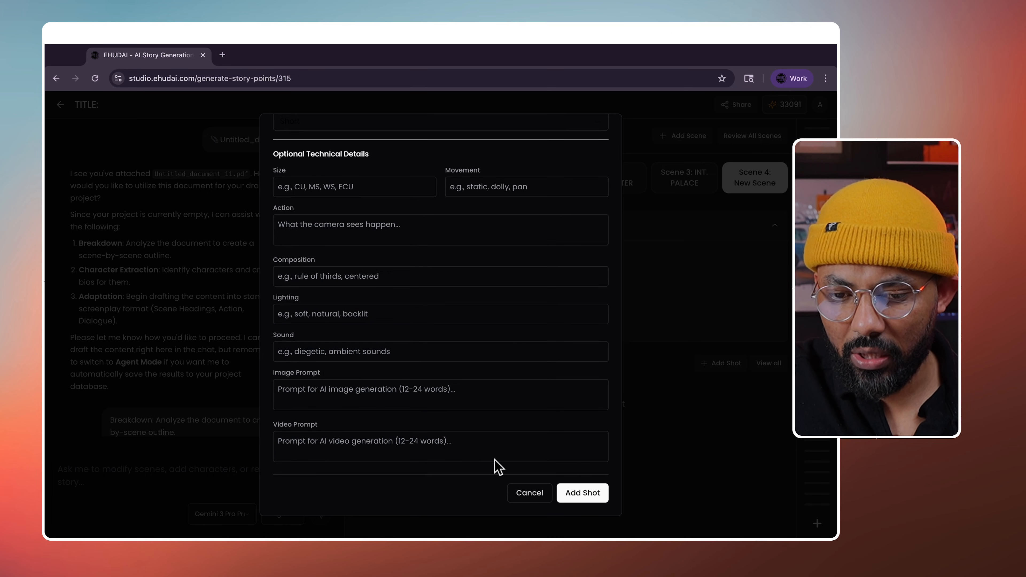
{"action": "left_click", "coordinate": [586, 495]}
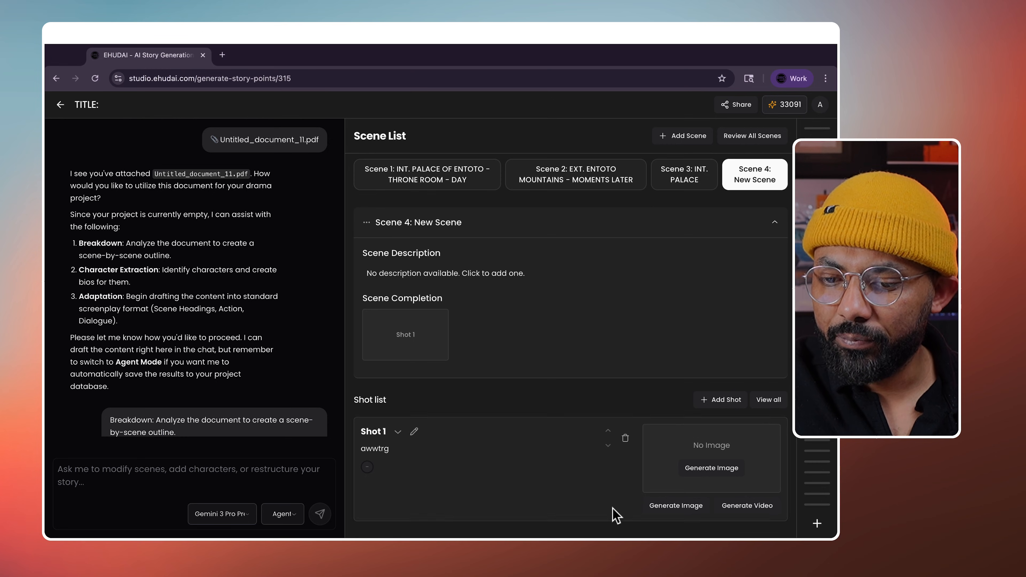
{"action": "left_click", "coordinate": [775, 221]}
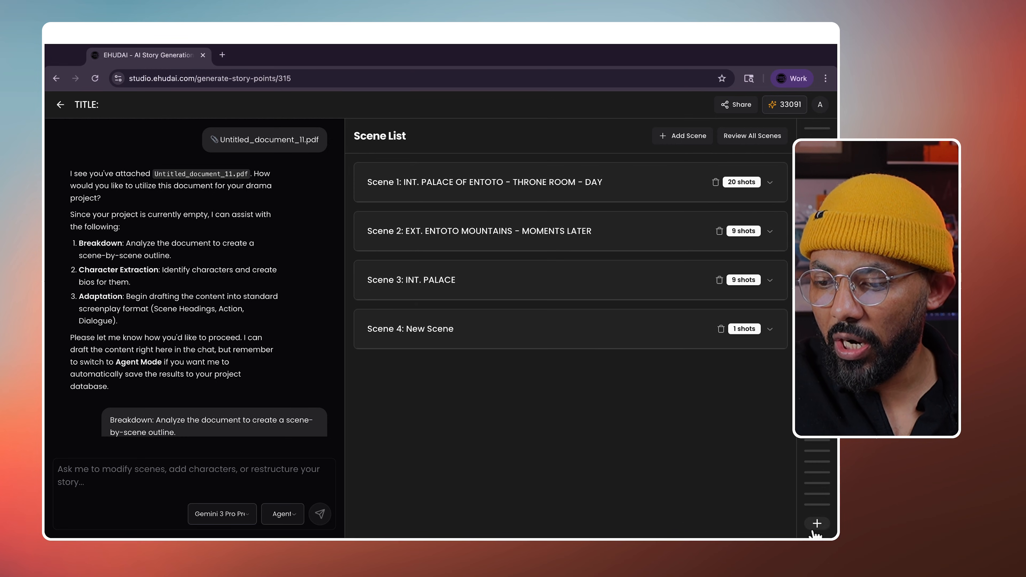
{"action": "left_click", "coordinate": [816, 523]}
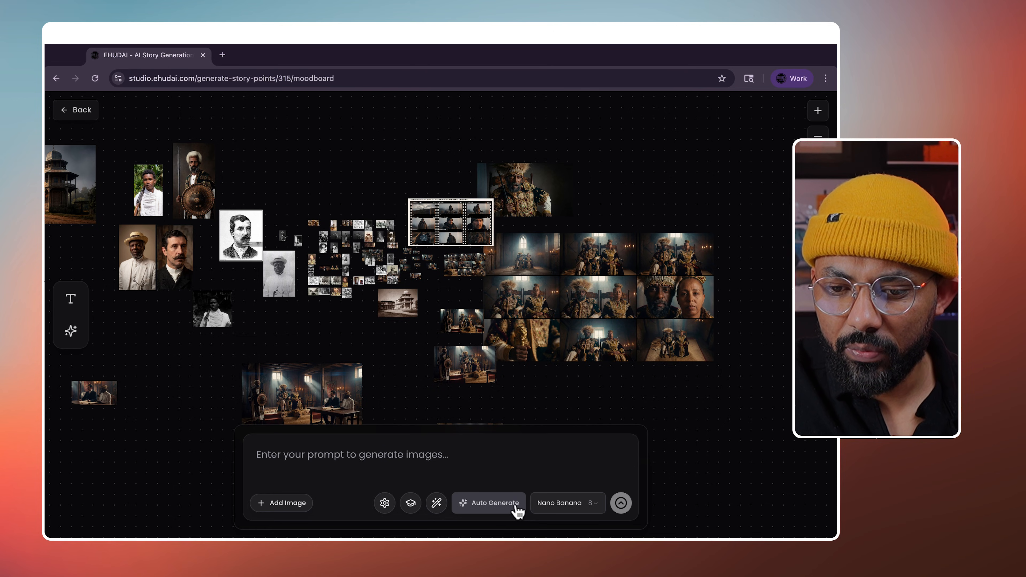
- Open Generate Moodboard from Script, view the Nano Banana model choices, and cancel without generating
{"action": "left_click", "coordinate": [495, 506]}
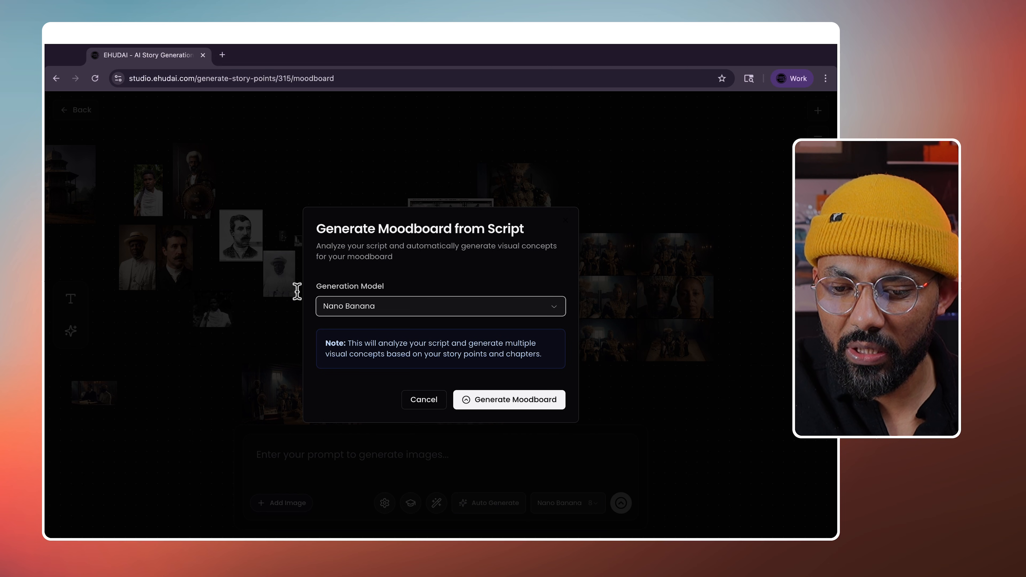
{"action": "left_click", "coordinate": [424, 398]}
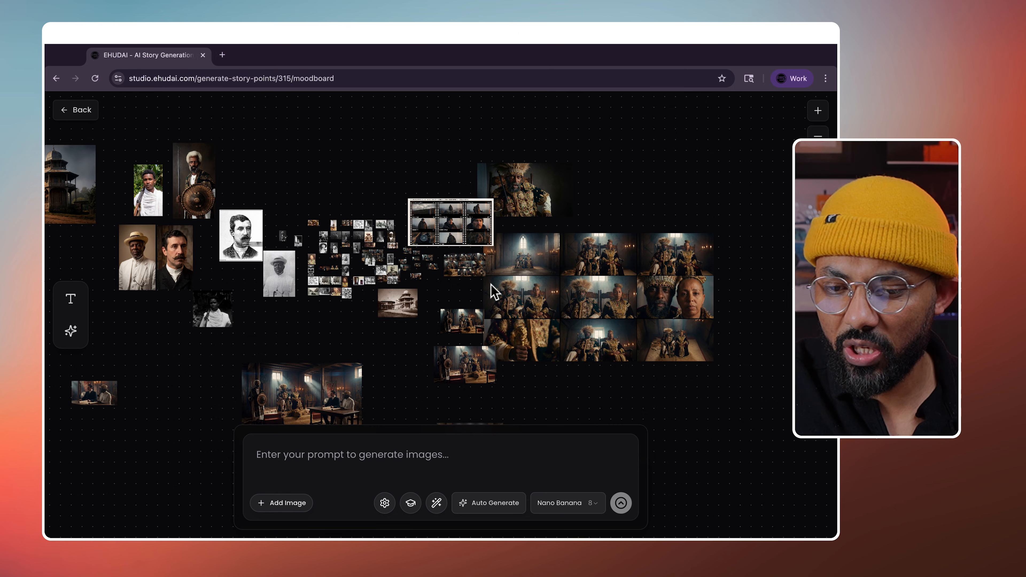
{"action": "left_click", "coordinate": [585, 505]}
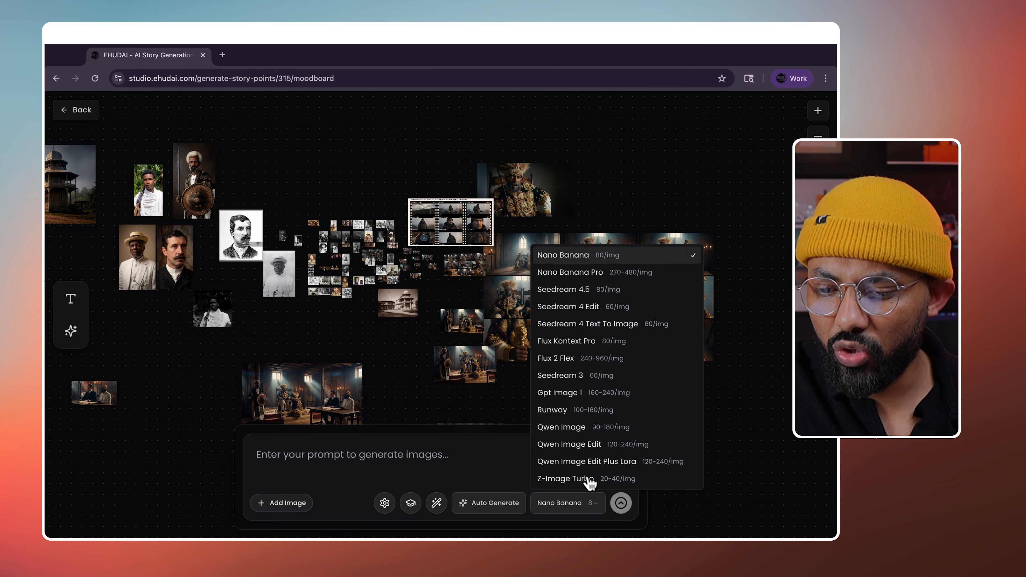
{"action": "left_click", "coordinate": [504, 505]}
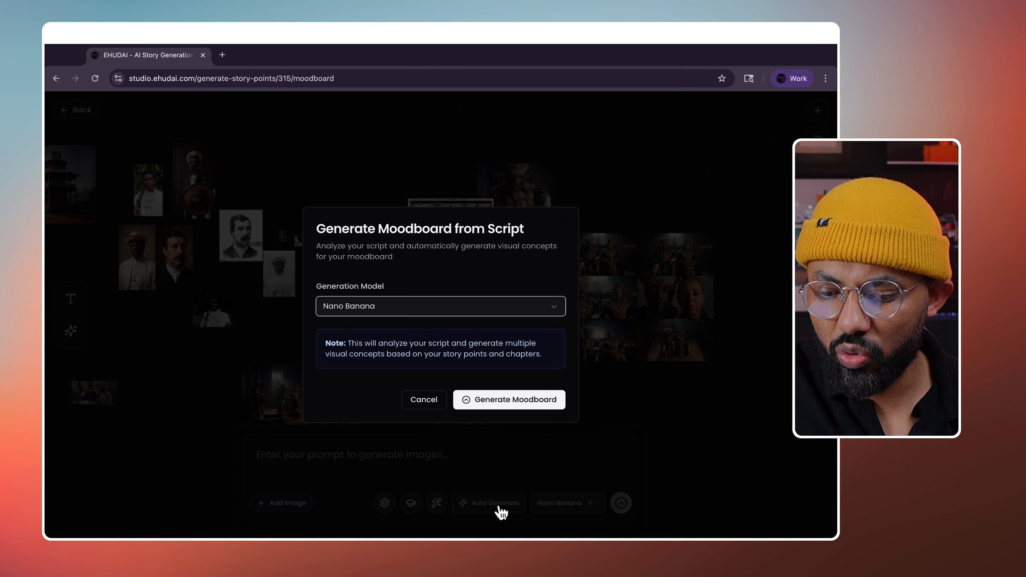
{"action": "left_click", "coordinate": [413, 405]}
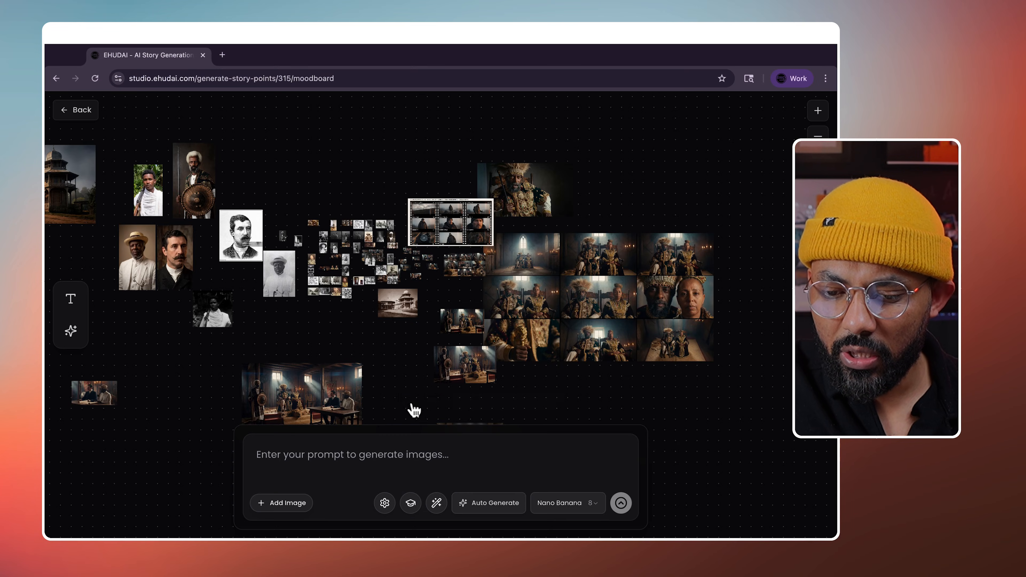
{"action": "left_click", "coordinate": [286, 504]}
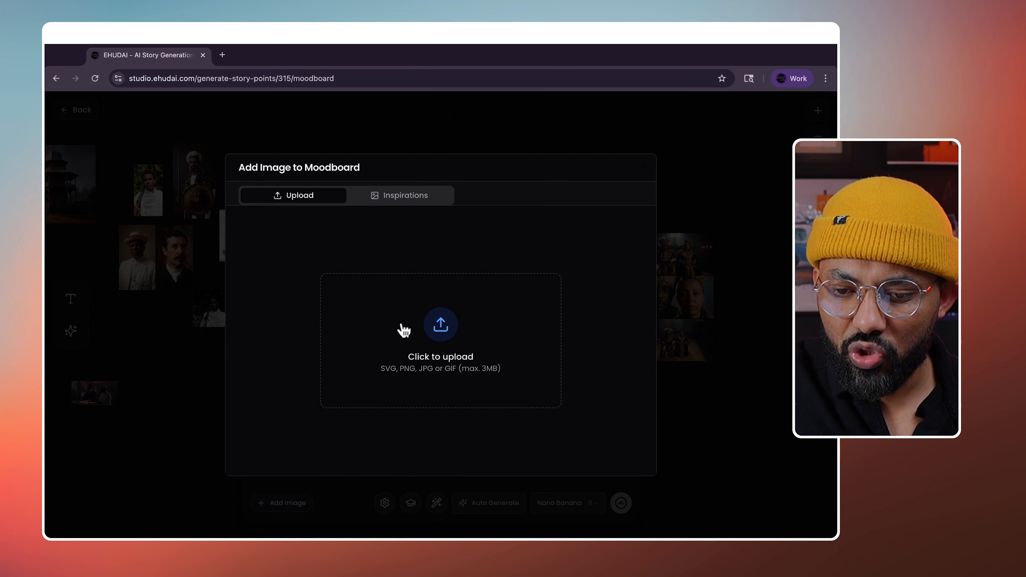
{"action": "left_click", "coordinate": [442, 358]}
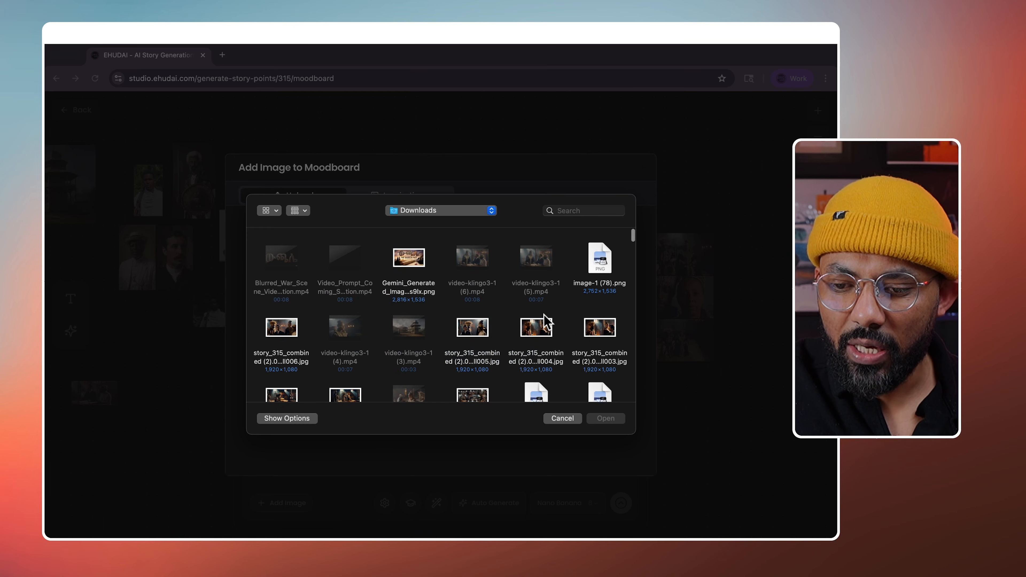
{"action": "left_click", "coordinate": [567, 418]}
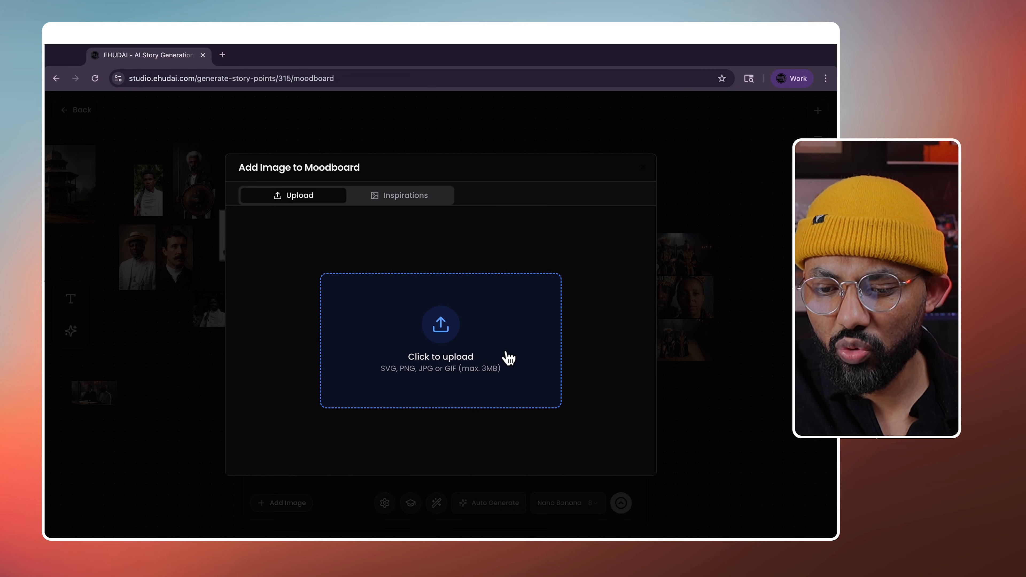
{"action": "left_click", "coordinate": [424, 198]}
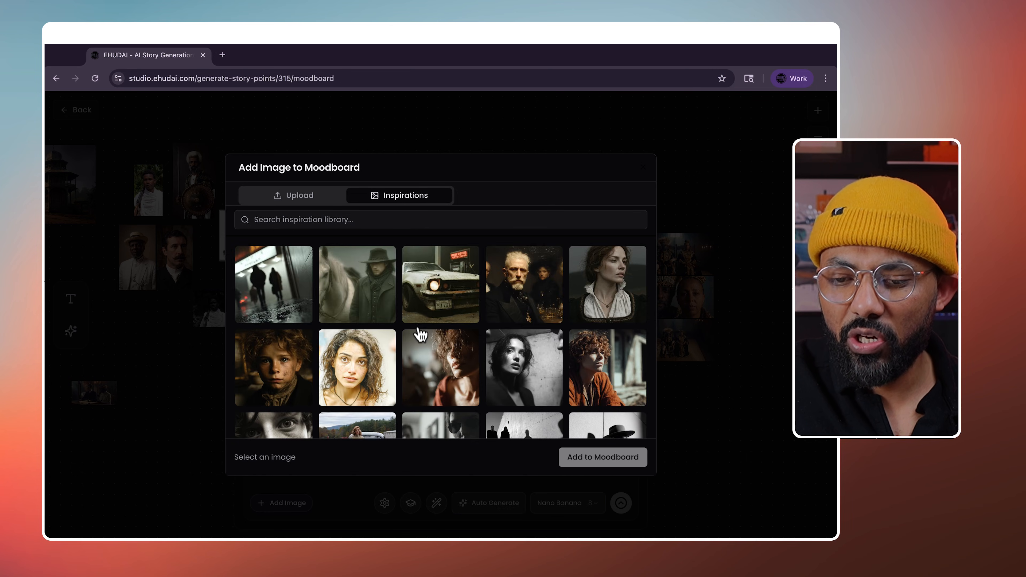
{"action": "scroll", "coordinate": [420, 332], "scroll_direction": "down", "scroll_amount": 5}
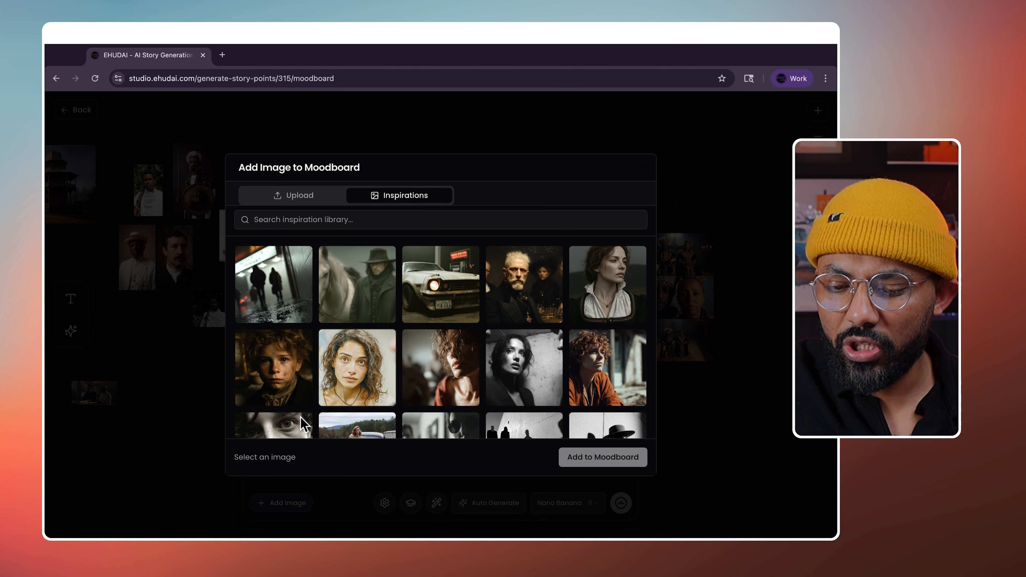
{"action": "left_click", "coordinate": [451, 300]}
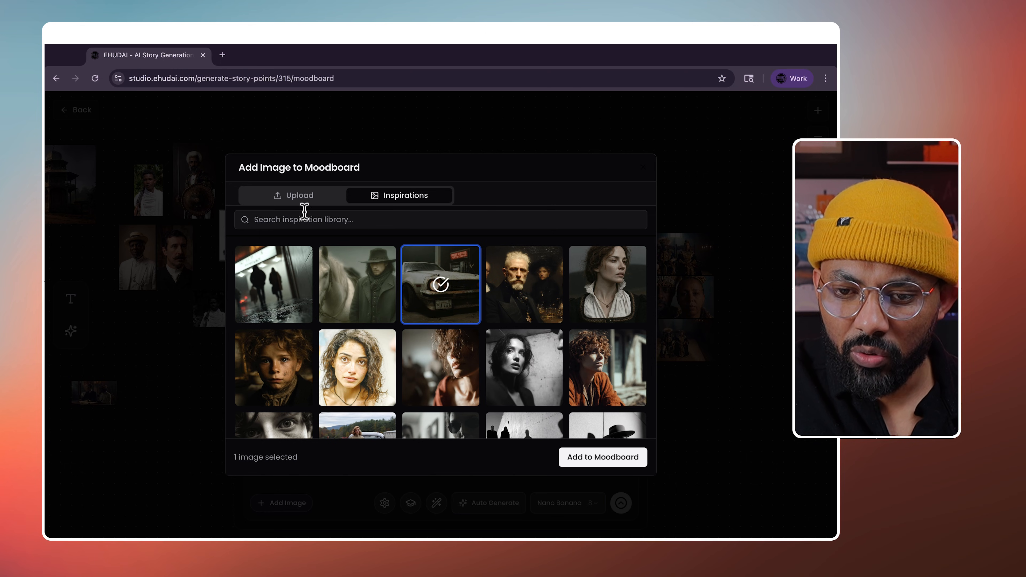
{"action": "left_click", "coordinate": [296, 196]}
{"action": "left_click", "coordinate": [411, 141]}
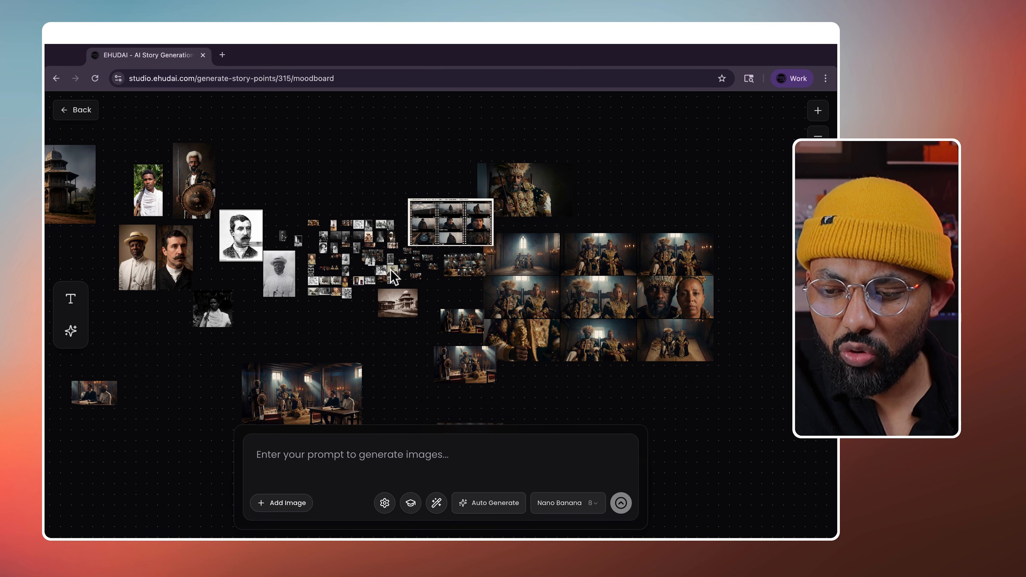
- Try moodboard thumbnails as the prompt reference, settling on the dark robed-figure image
{"action": "scroll", "coordinate": [509, 295], "scroll_direction": "up", "scroll_amount": 10}
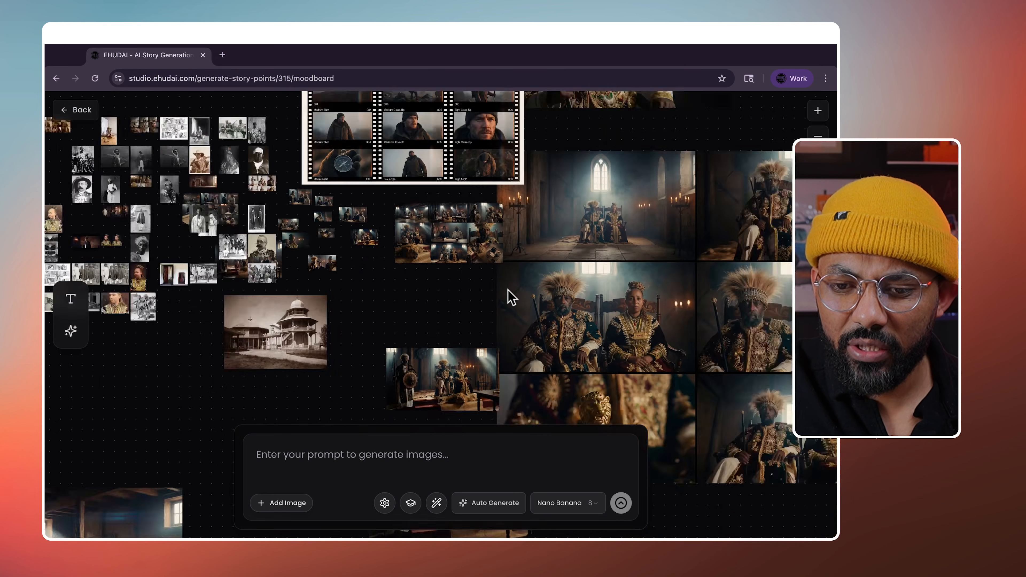
{"action": "scroll", "coordinate": [508, 290], "scroll_direction": "down", "scroll_amount": 5}
{"action": "scroll", "coordinate": [403, 262], "scroll_direction": "up", "scroll_amount": 8}
{"action": "scroll", "coordinate": [305, 229], "scroll_direction": "up", "scroll_amount": 10}
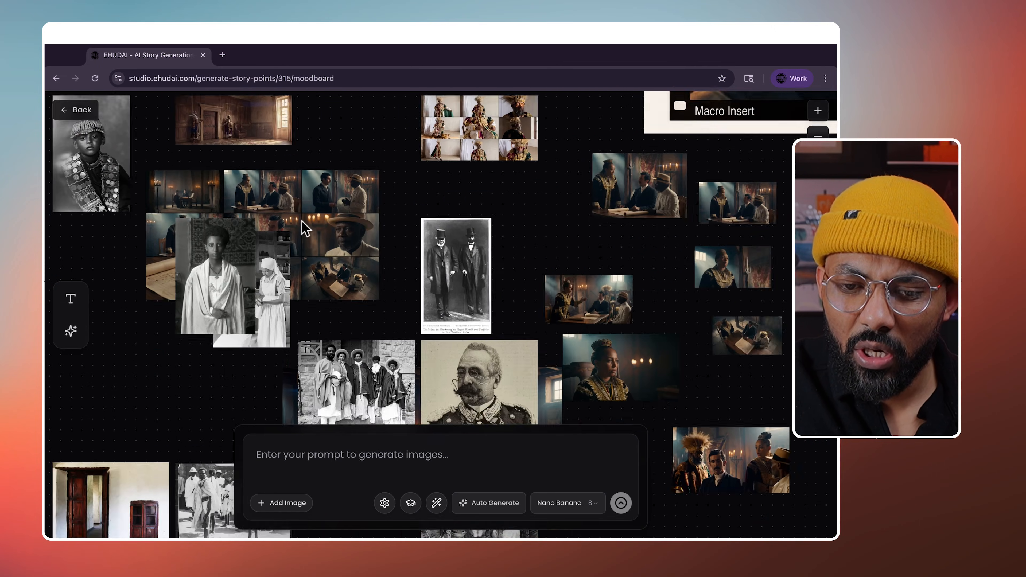
{"action": "scroll", "coordinate": [305, 229], "scroll_direction": "down", "scroll_amount": 10}
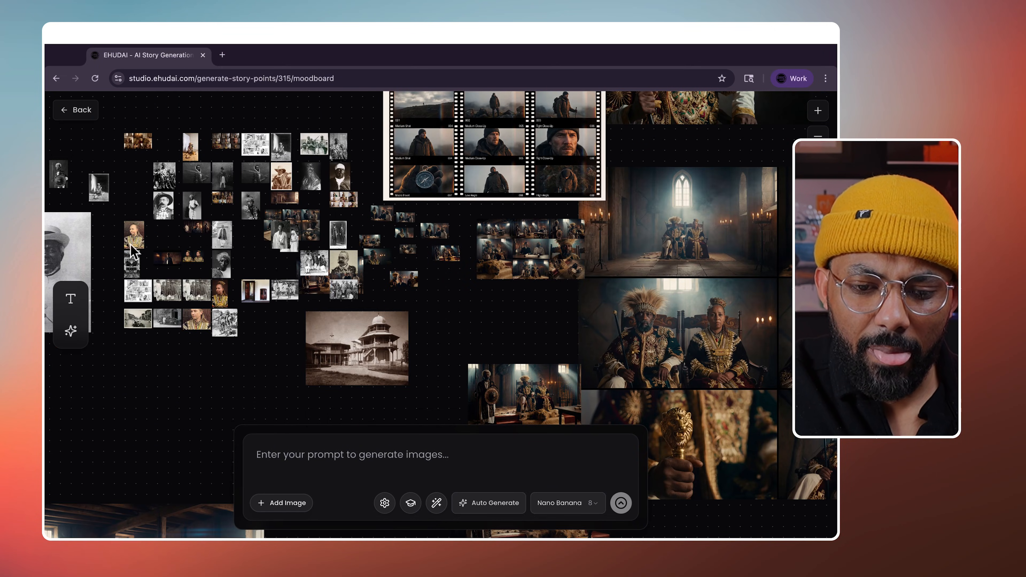
{"action": "left_click", "coordinate": [176, 259]}
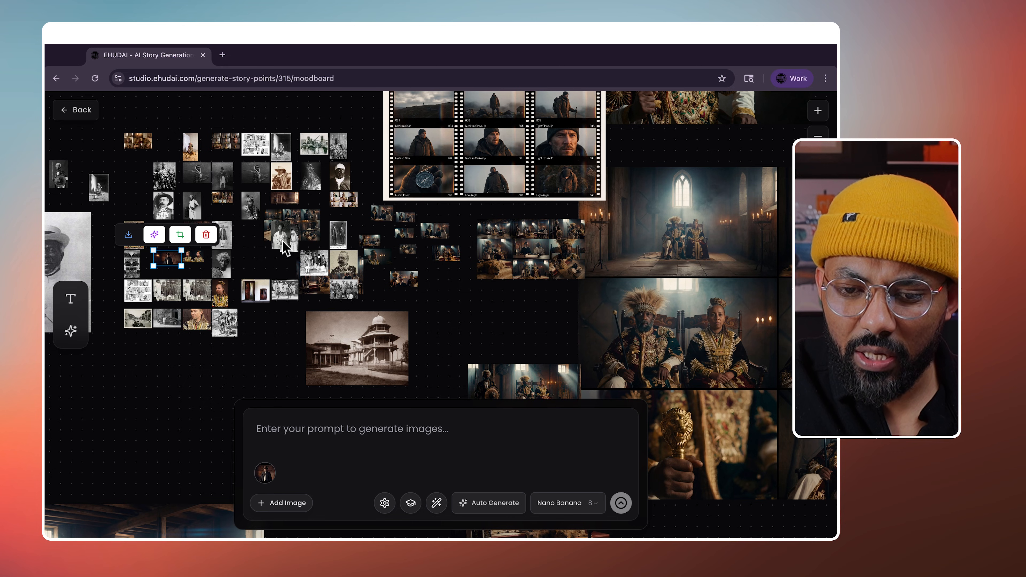
{"action": "scroll", "coordinate": [285, 247], "scroll_direction": "up", "scroll_amount": 6}
{"action": "left_click", "coordinate": [286, 242]}
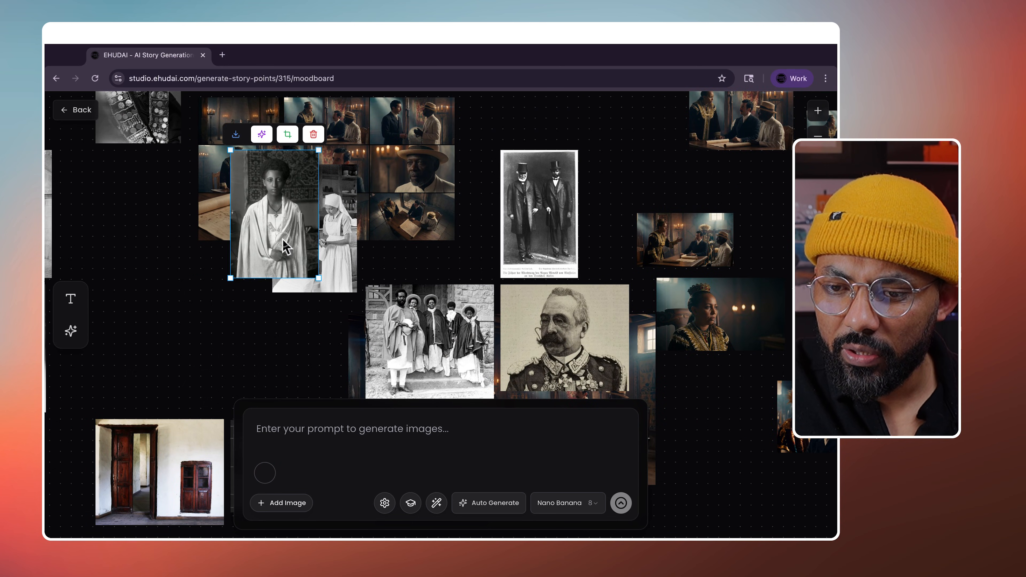
{"action": "scroll", "coordinate": [279, 244], "scroll_direction": "down", "scroll_amount": 8}
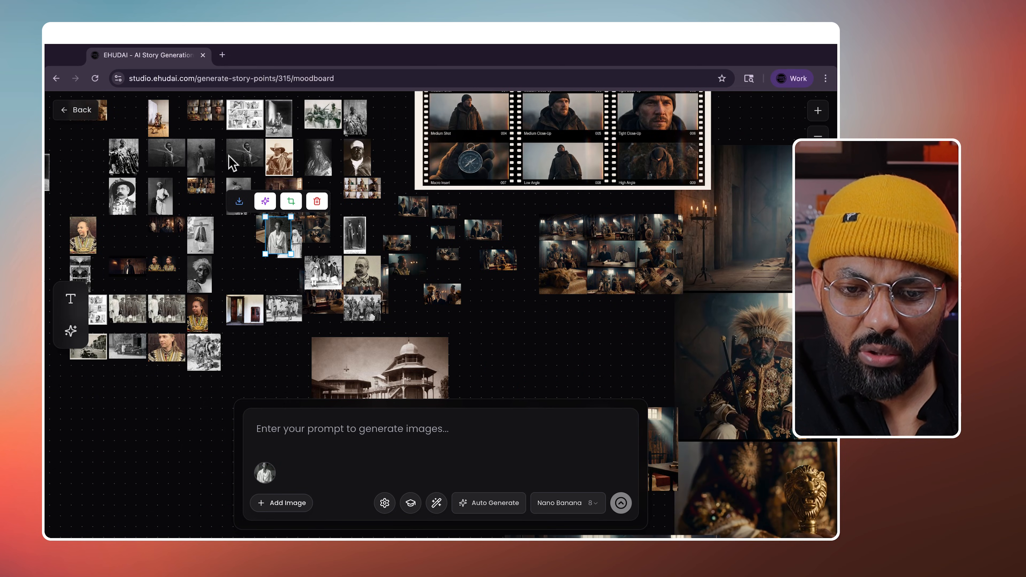
{"action": "left_click", "coordinate": [318, 168]}
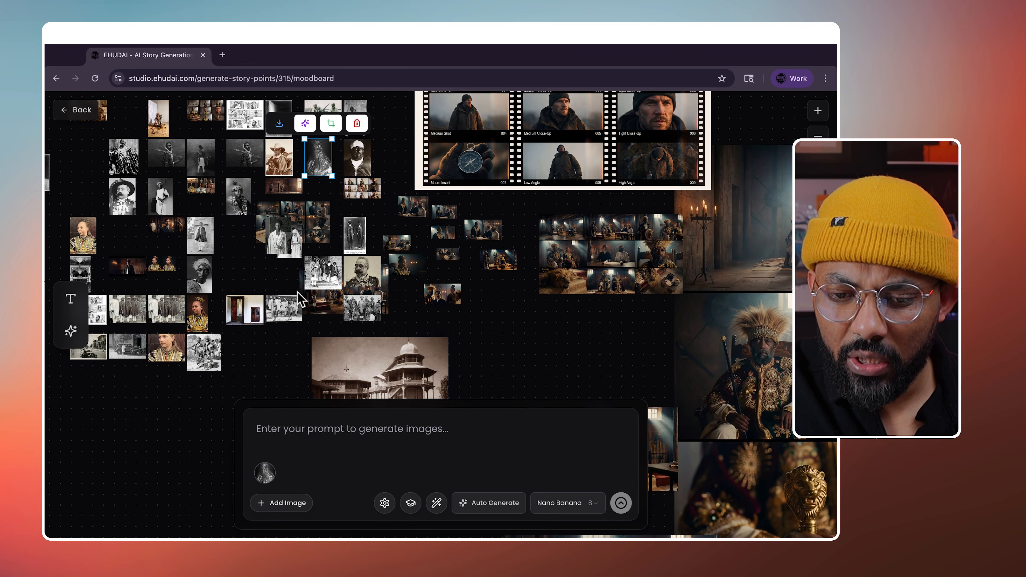
- Browse the saved prompts list and close it without choosing one
{"action": "left_click", "coordinate": [71, 331]}
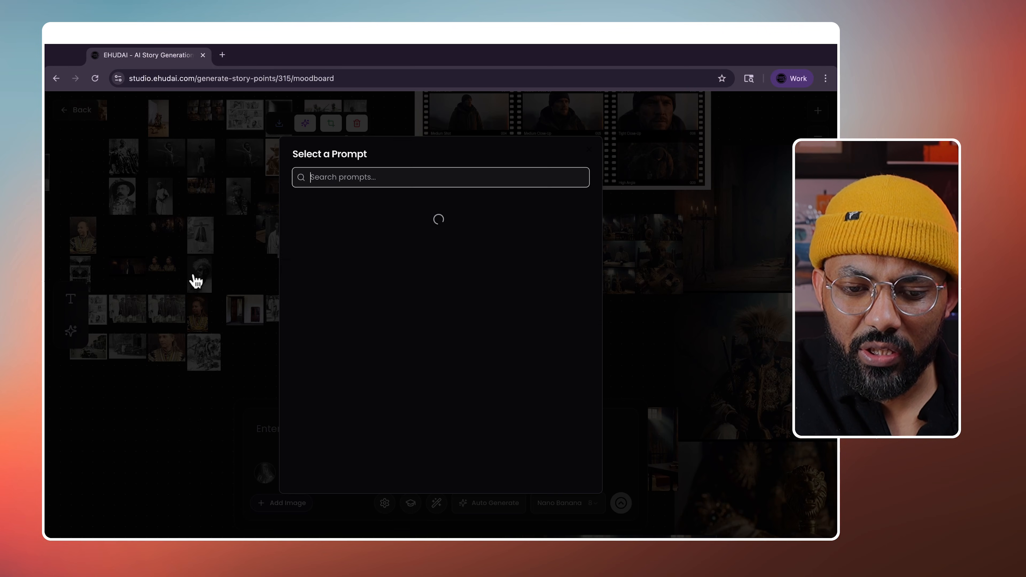
{"action": "scroll", "coordinate": [416, 368], "scroll_direction": "down", "scroll_amount": 10}
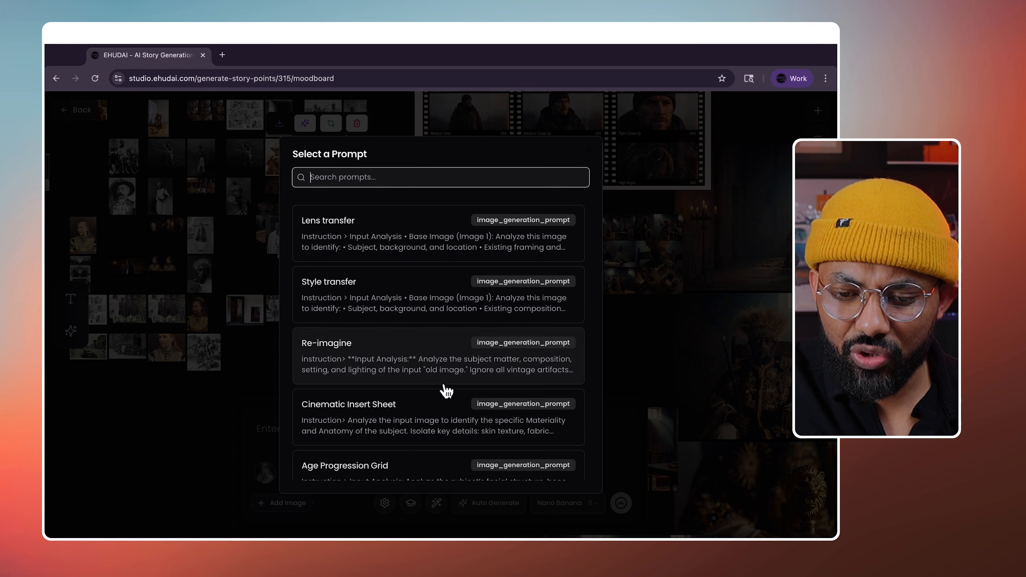
{"action": "scroll", "coordinate": [442, 392], "scroll_direction": "down", "scroll_amount": 3}
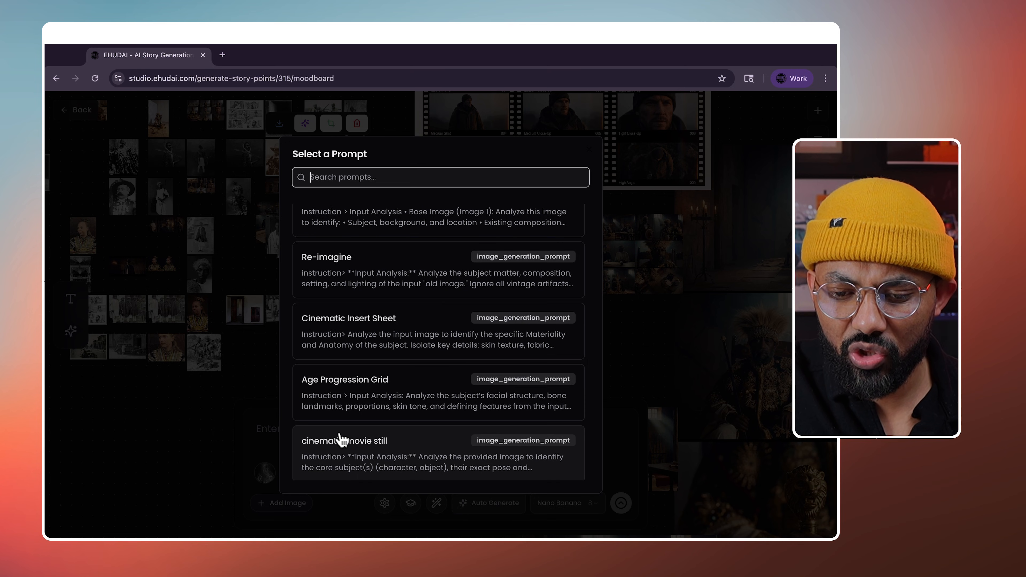
{"action": "left_click", "coordinate": [248, 436]}
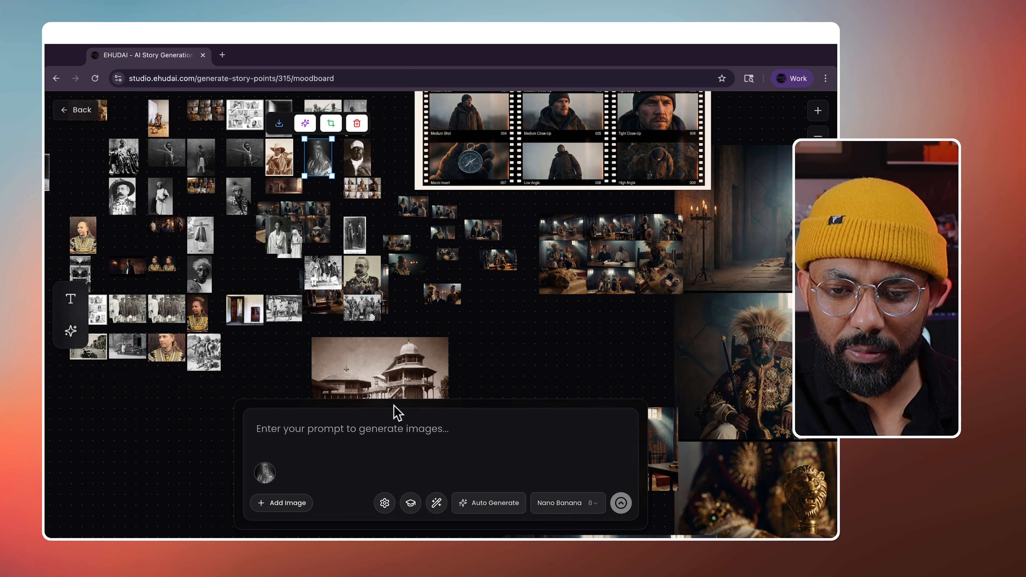
- Keep Nano Banana as the image model and clear the reference image from the prompt
{"action": "left_click", "coordinate": [568, 504]}
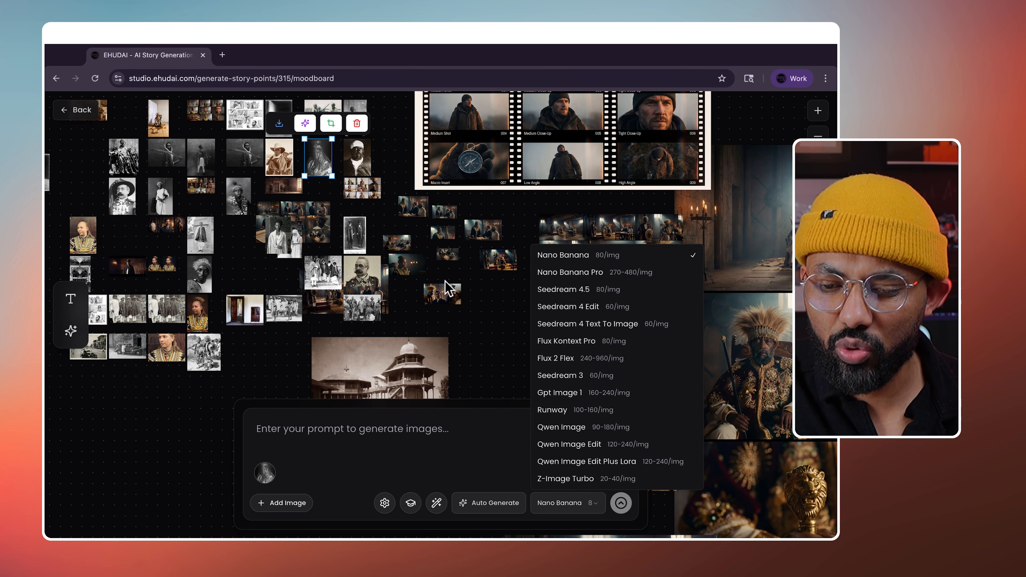
{"action": "left_click", "coordinate": [484, 322]}
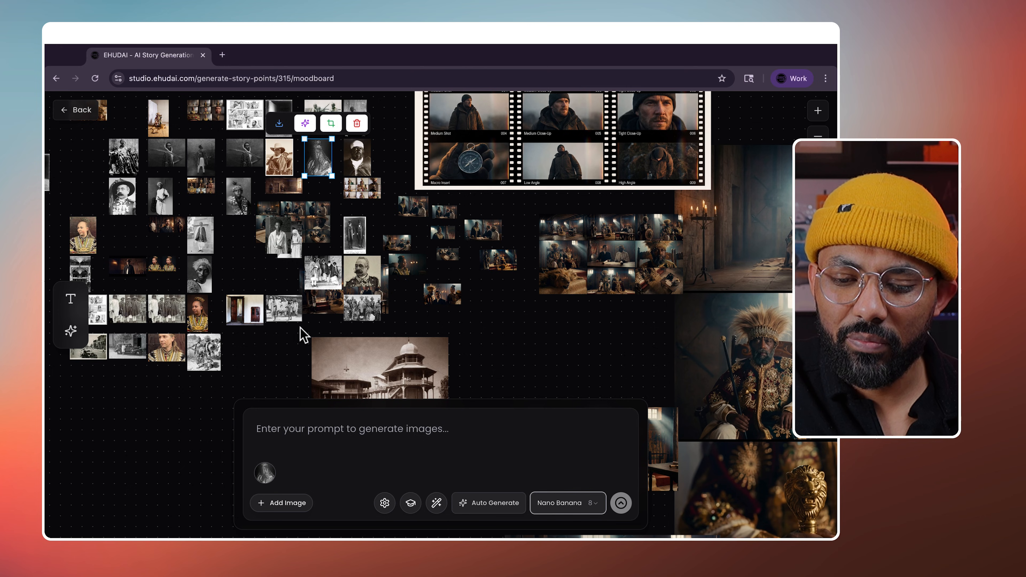
{"action": "left_click", "coordinate": [304, 339]}
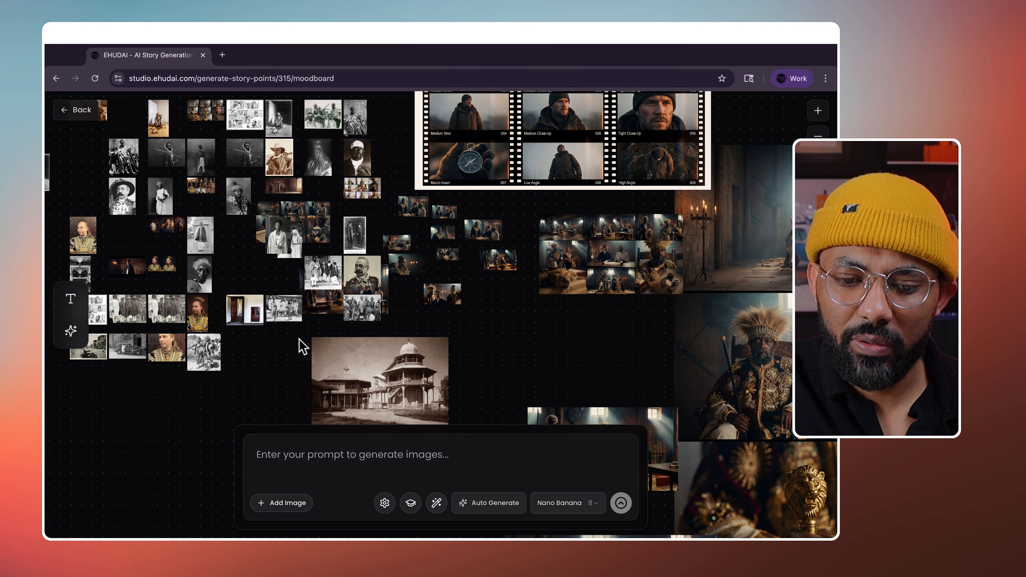
{"action": "left_click", "coordinate": [678, 293]}
- Drag the image grid slightly lower on the moodboard and deselect it
{"action": "left_click_drag", "start_coordinate": [663, 251], "coordinate": [701, 247]}
{"action": "scroll", "coordinate": [701, 244], "scroll_direction": "down", "scroll_amount": 3}
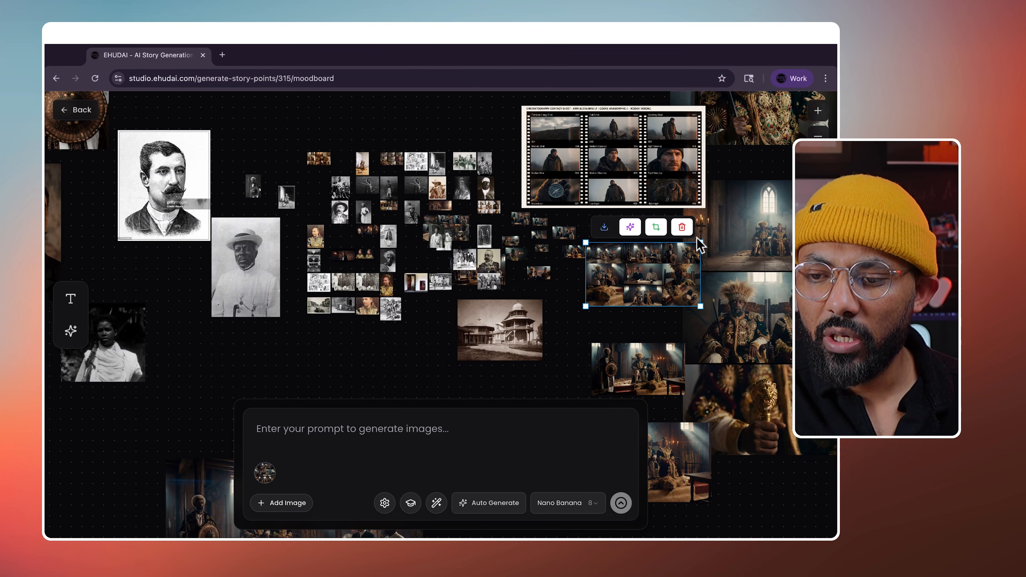
{"action": "scroll", "coordinate": [701, 245], "scroll_direction": "down", "scroll_amount": 3}
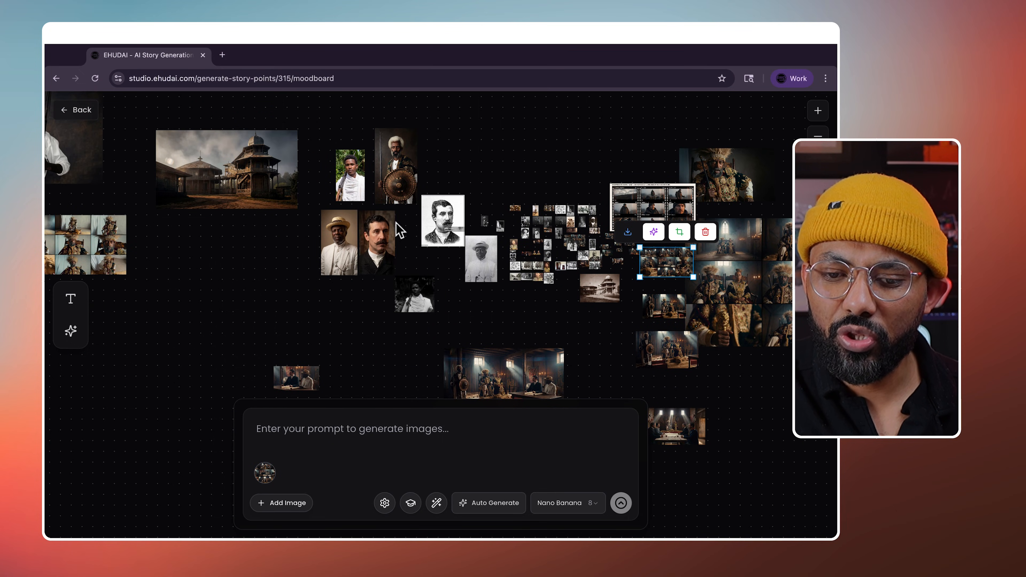
{"action": "left_click", "coordinate": [266, 270]}
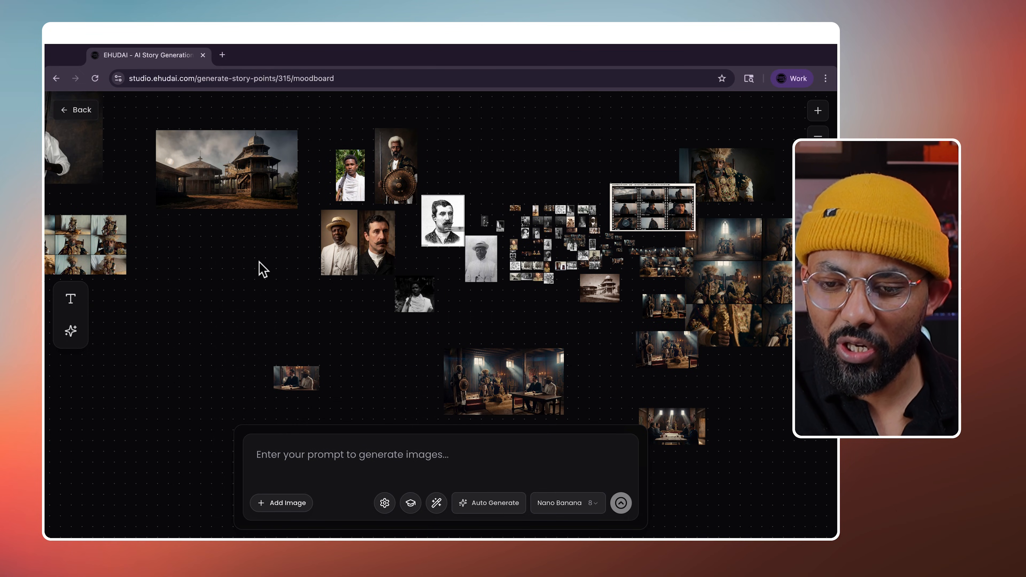
{"action": "scroll", "coordinate": [444, 267], "scroll_direction": "up", "scroll_amount": 5}
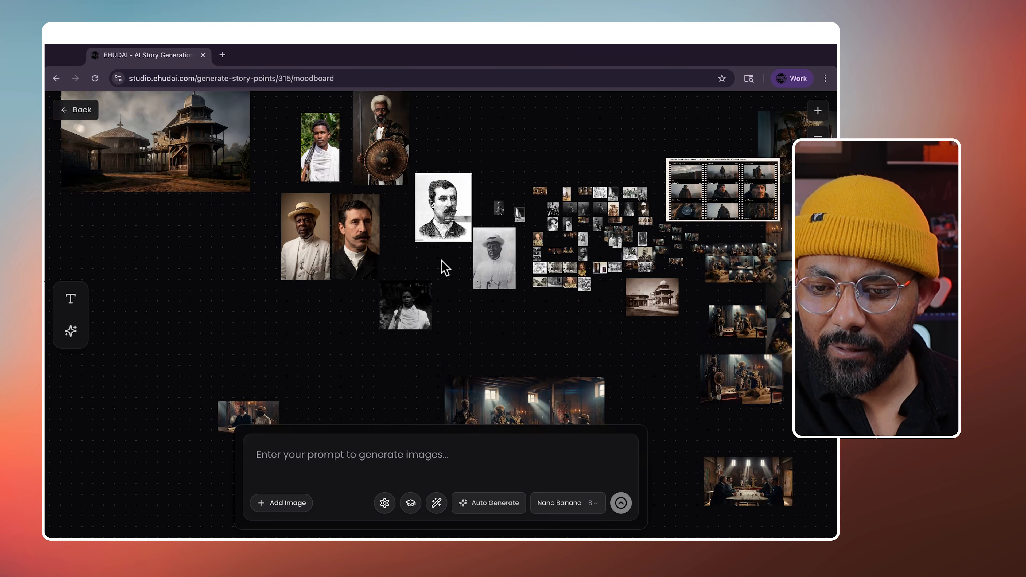
{"action": "scroll", "coordinate": [444, 267], "scroll_direction": "down", "scroll_amount": 2}
- Shift the engraved portrait down-left and place the white-hat photo beside it
{"action": "left_click_drag", "start_coordinate": [442, 225], "coordinate": [409, 271]}
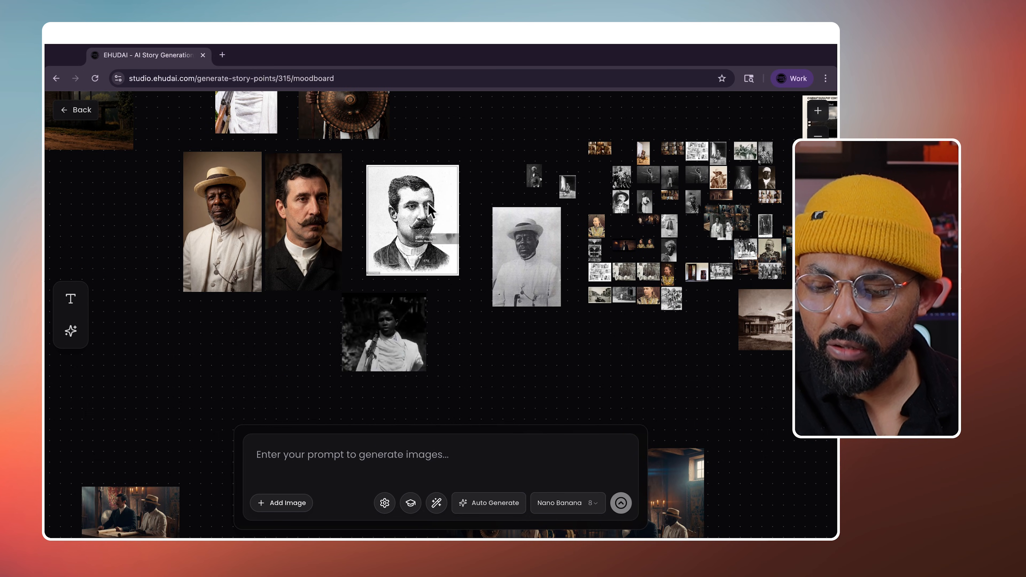
{"action": "left_click", "coordinate": [440, 202]}
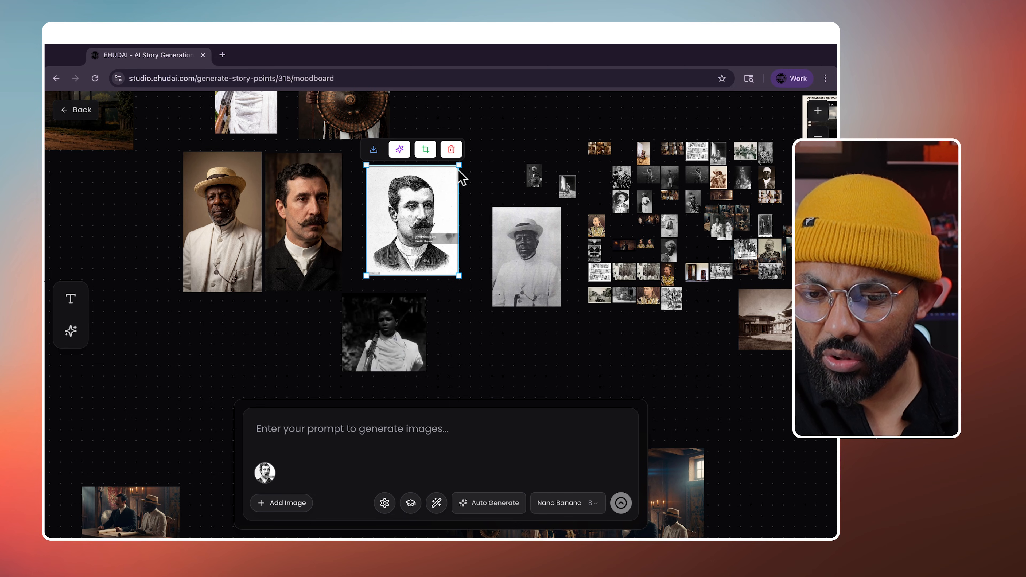
{"action": "left_click", "coordinate": [314, 212]}
{"action": "left_click", "coordinate": [403, 224]}
{"action": "left_click", "coordinate": [296, 257]}
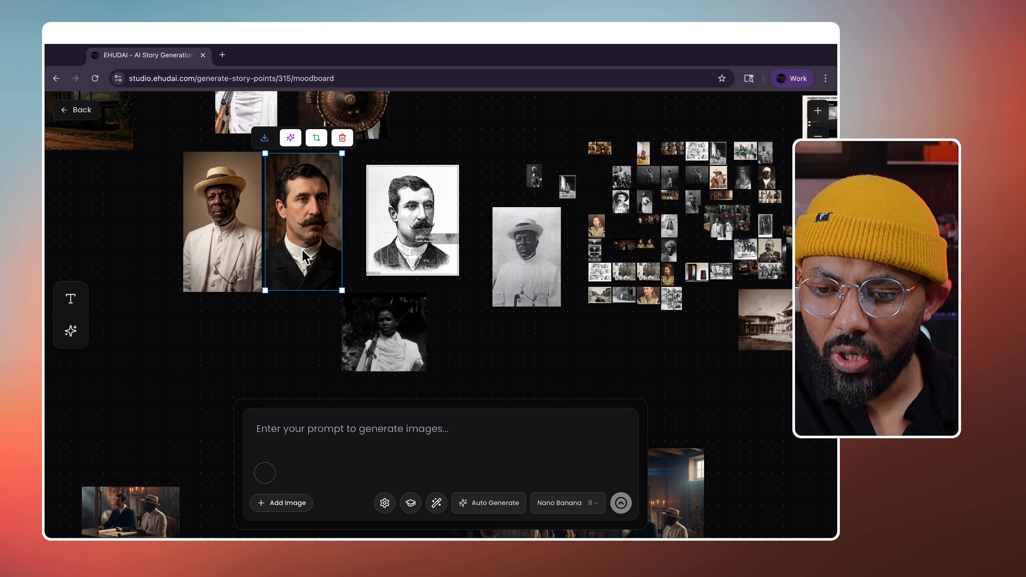
{"action": "left_click_drag", "start_coordinate": [525, 255], "coordinate": [489, 208]}
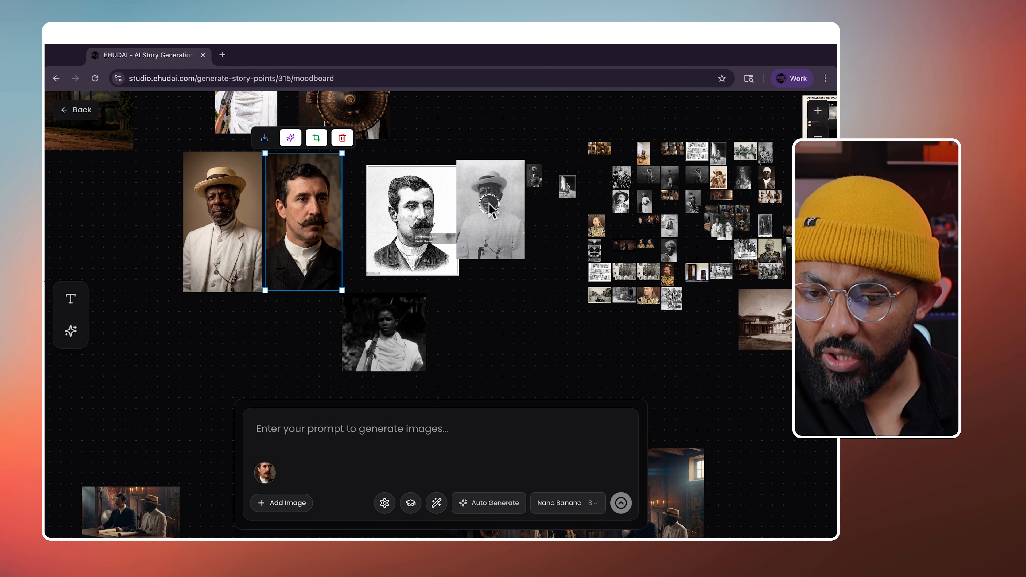
{"action": "left_click", "coordinate": [506, 218]}
{"action": "left_click", "coordinate": [230, 234]}
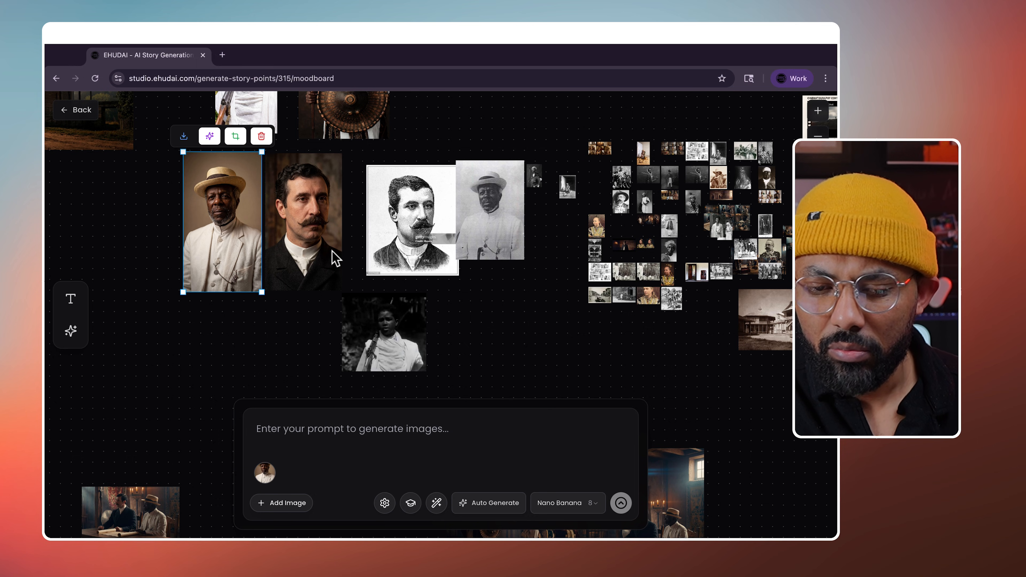
{"action": "scroll", "coordinate": [332, 253], "scroll_direction": "down", "scroll_amount": 2}
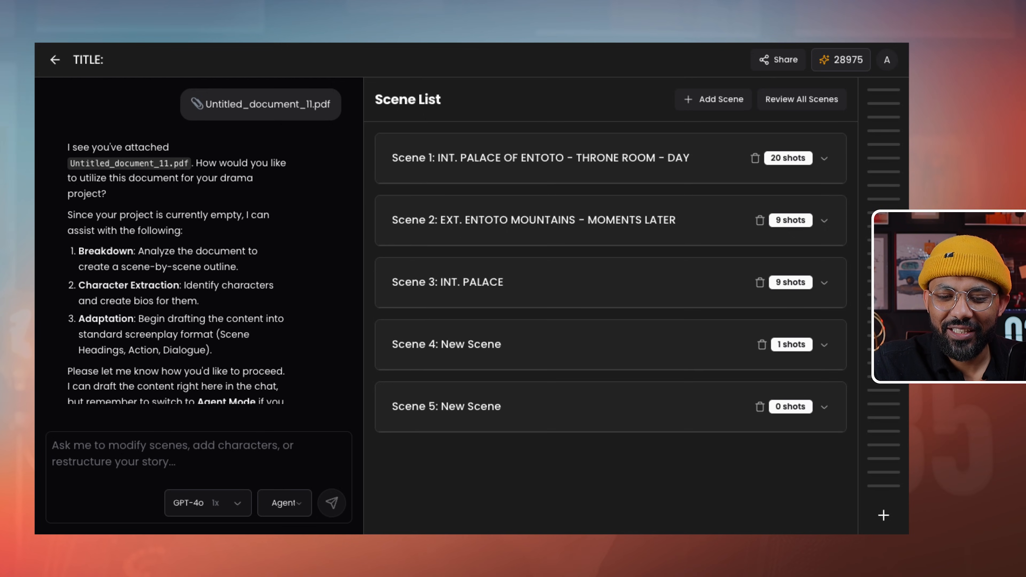
- Expand Scene 1, scroll to Shot 5, and open its Menelik II close-up image generation
{"action": "left_click", "coordinate": [540, 158]}
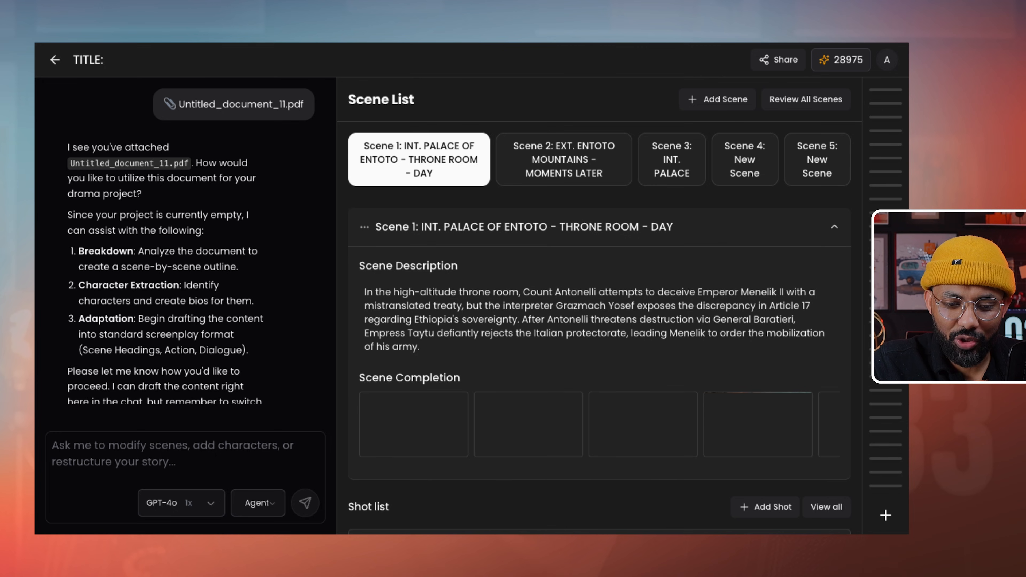
{"action": "scroll", "coordinate": [600, 328], "scroll_direction": "down", "scroll_amount": 1}
{"action": "scroll", "coordinate": [599, 329], "scroll_direction": "down", "scroll_amount": 10}
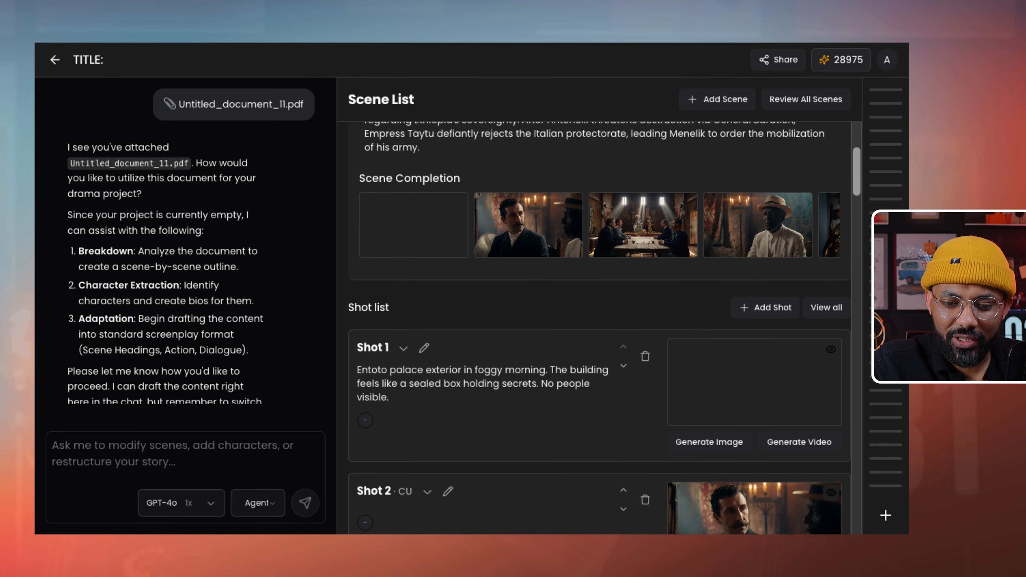
{"action": "scroll", "coordinate": [599, 328], "scroll_direction": "down", "scroll_amount": 9}
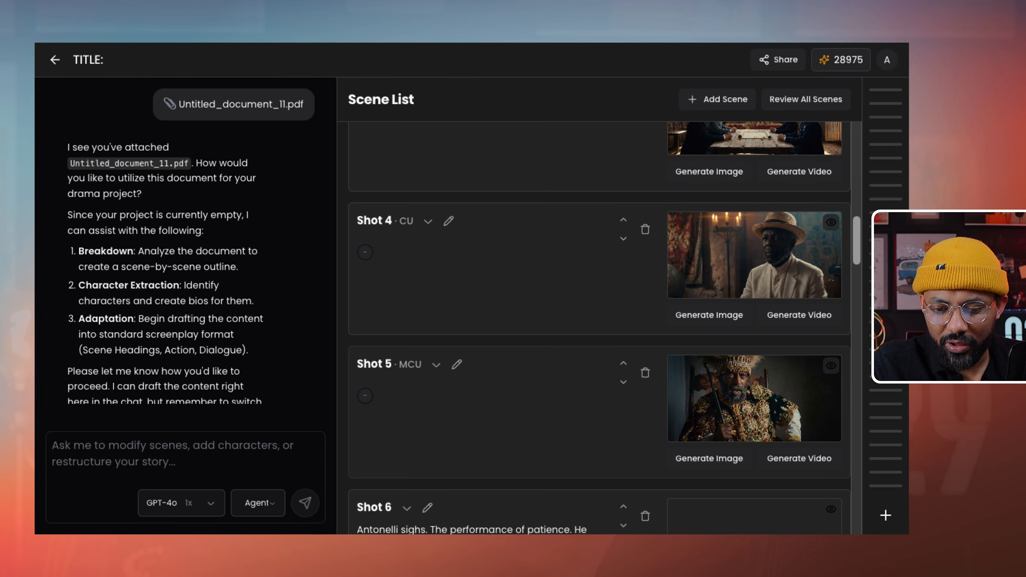
{"action": "scroll", "coordinate": [600, 328], "scroll_direction": "down", "scroll_amount": 1}
{"action": "scroll", "coordinate": [599, 328], "scroll_direction": "up", "scroll_amount": 3}
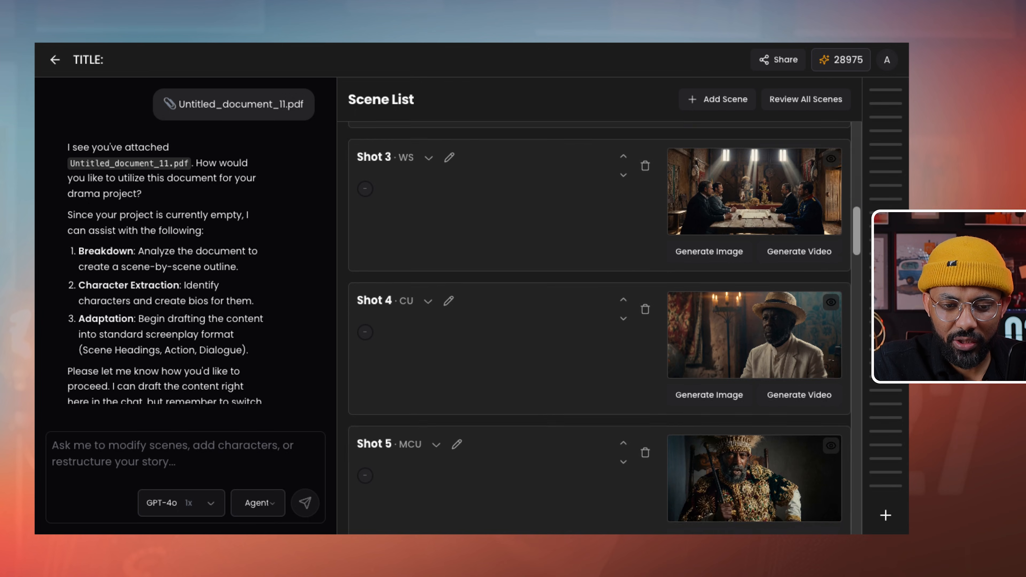
{"action": "scroll", "coordinate": [599, 328], "scroll_direction": "down", "scroll_amount": 10}
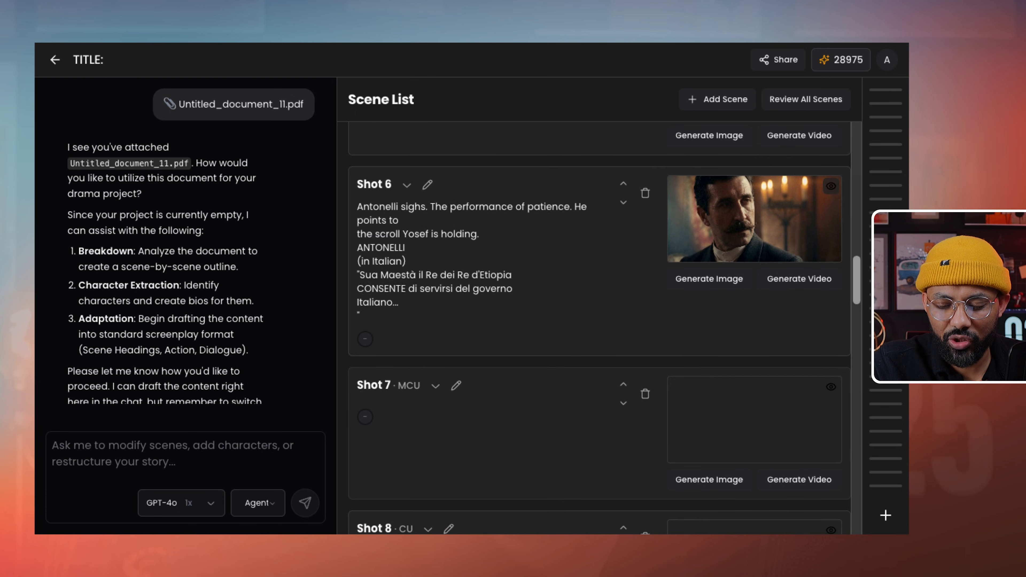
{"action": "scroll", "coordinate": [709, 376], "scroll_direction": "up", "scroll_amount": 7}
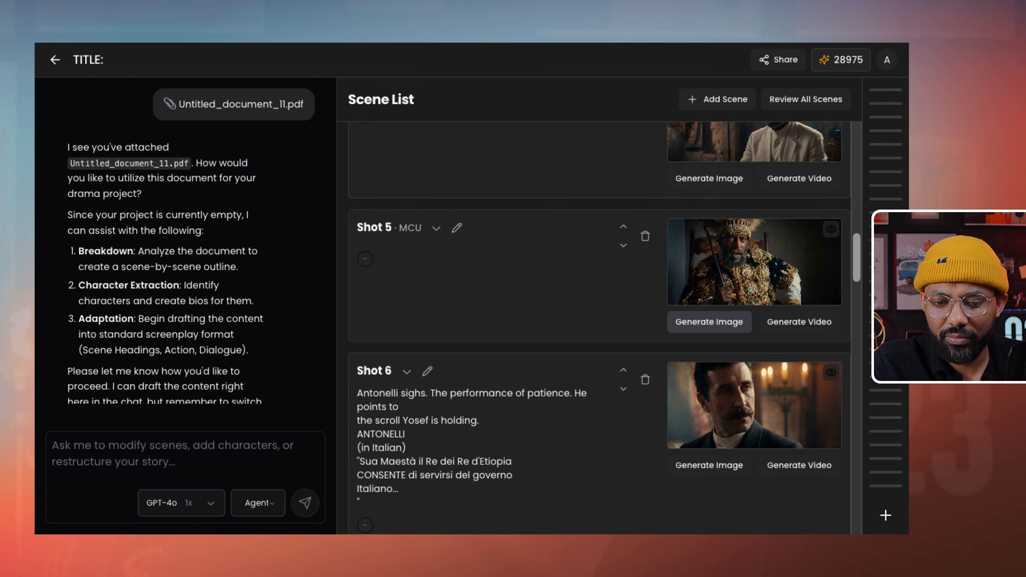
{"action": "left_click", "coordinate": [709, 376]}
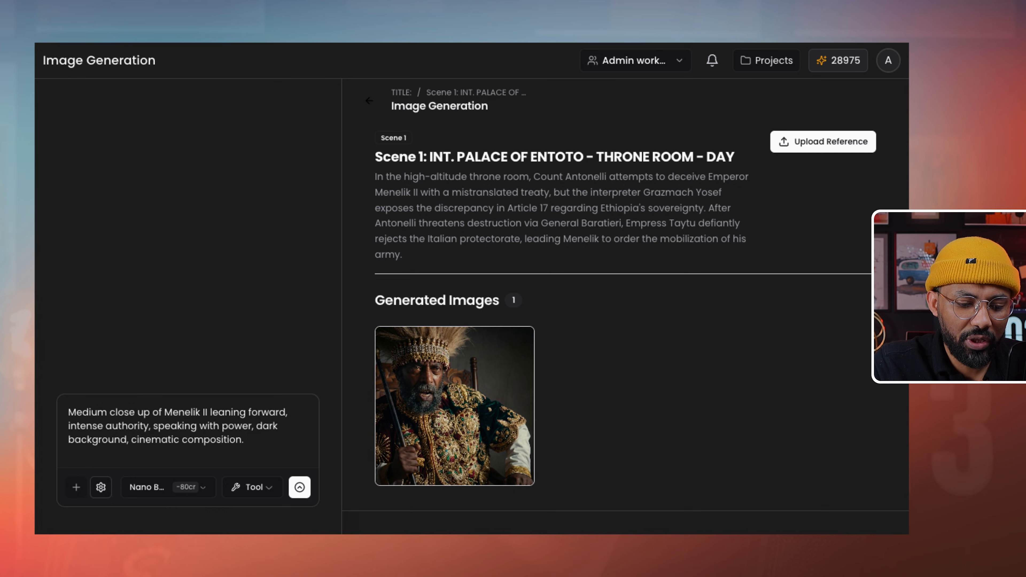
- Choose the collage tile in Select Reference Image as the Menelik II close-up's reference
{"action": "left_click", "coordinate": [76, 488]}
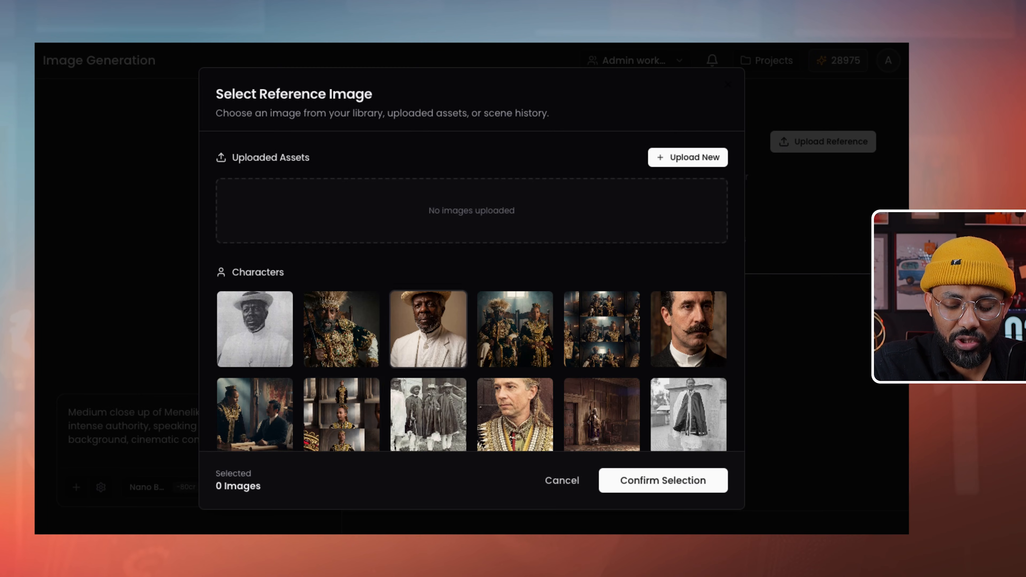
{"action": "scroll", "coordinate": [472, 283], "scroll_direction": "down", "scroll_amount": 10}
{"action": "scroll", "coordinate": [471, 283], "scroll_direction": "down", "scroll_amount": 12}
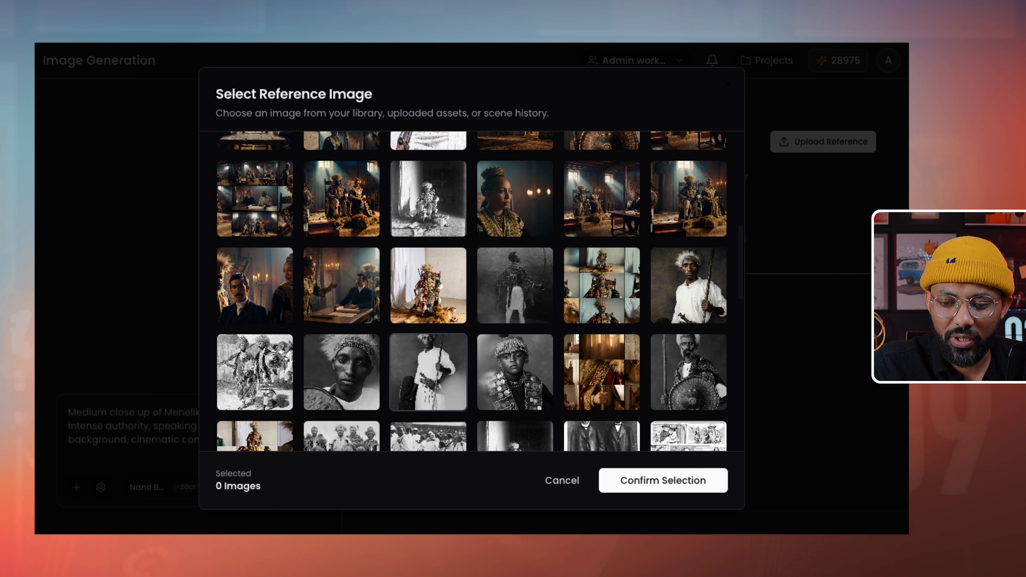
{"action": "scroll", "coordinate": [471, 283], "scroll_direction": "up", "scroll_amount": 10}
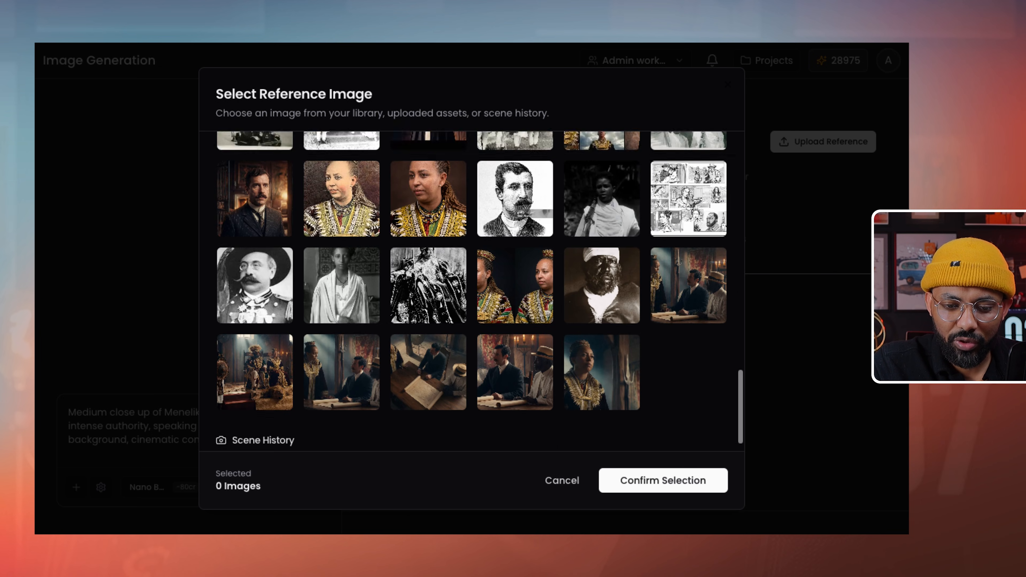
{"action": "scroll", "coordinate": [341, 348], "scroll_direction": "up", "scroll_amount": 4}
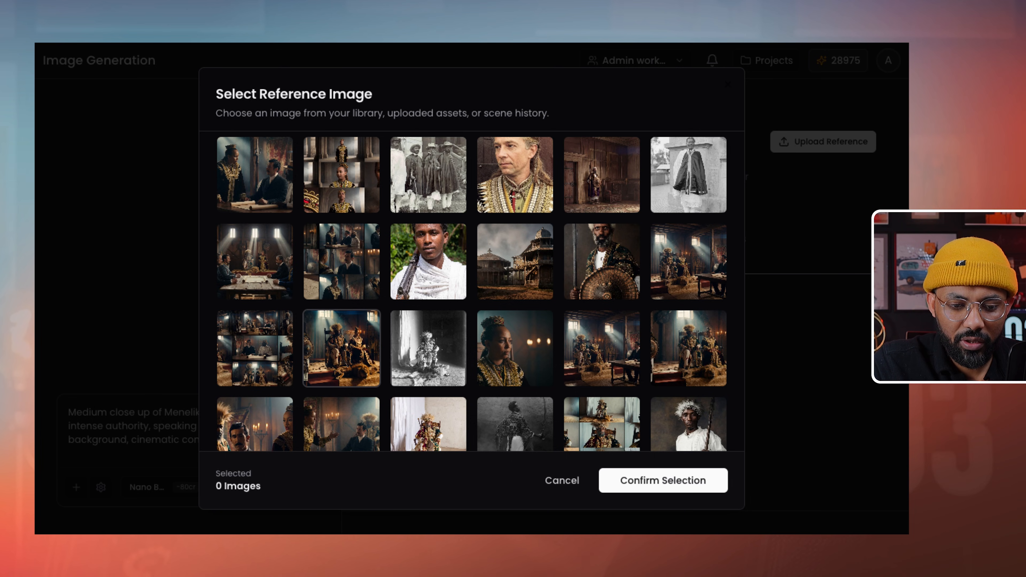
{"action": "scroll", "coordinate": [429, 243], "scroll_direction": "down", "scroll_amount": 1}
{"action": "scroll", "coordinate": [429, 243], "scroll_direction": "down", "scroll_amount": 6}
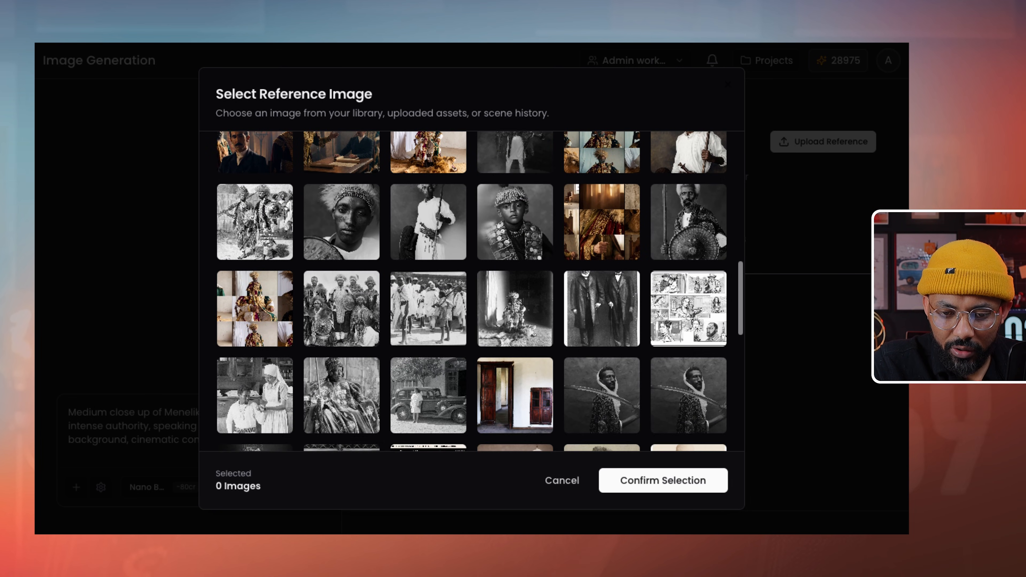
{"action": "scroll", "coordinate": [689, 307], "scroll_direction": "down", "scroll_amount": 4}
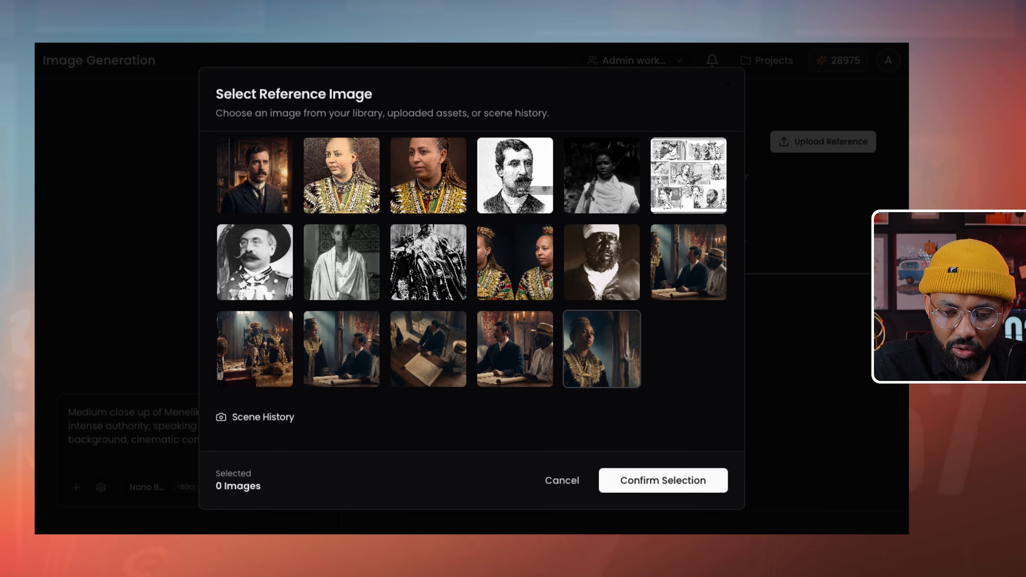
{"action": "scroll", "coordinate": [602, 348], "scroll_direction": "up", "scroll_amount": 5}
{"action": "scroll", "coordinate": [473, 291], "scroll_direction": "up", "scroll_amount": 15}
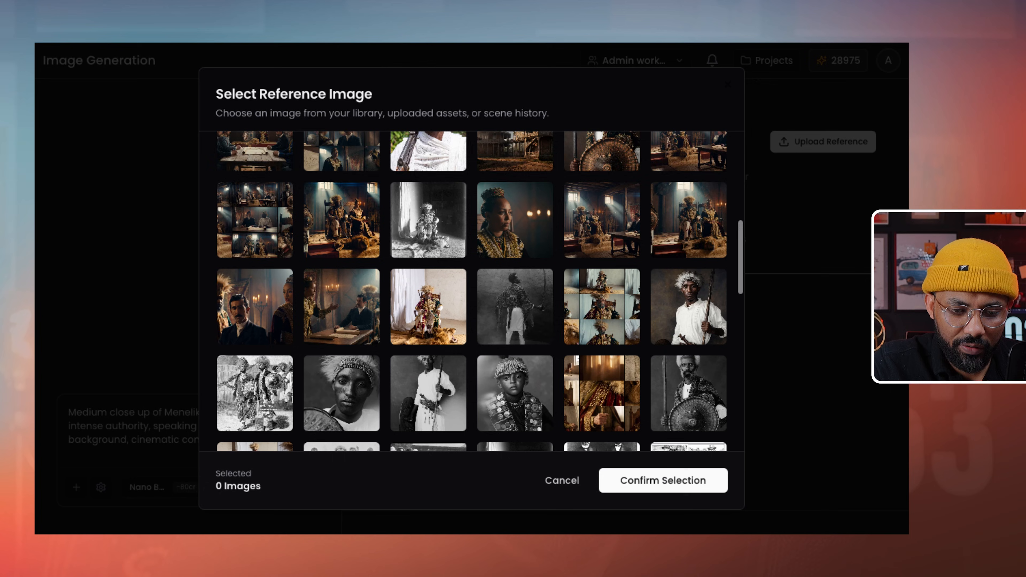
{"action": "scroll", "coordinate": [429, 303], "scroll_direction": "down", "scroll_amount": 3}
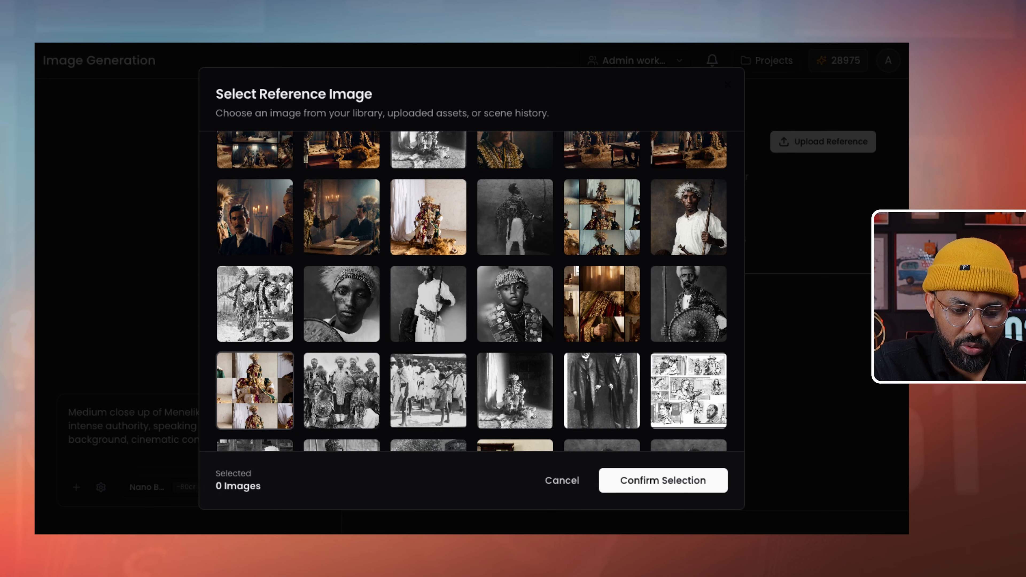
{"action": "left_click", "coordinate": [255, 390]}
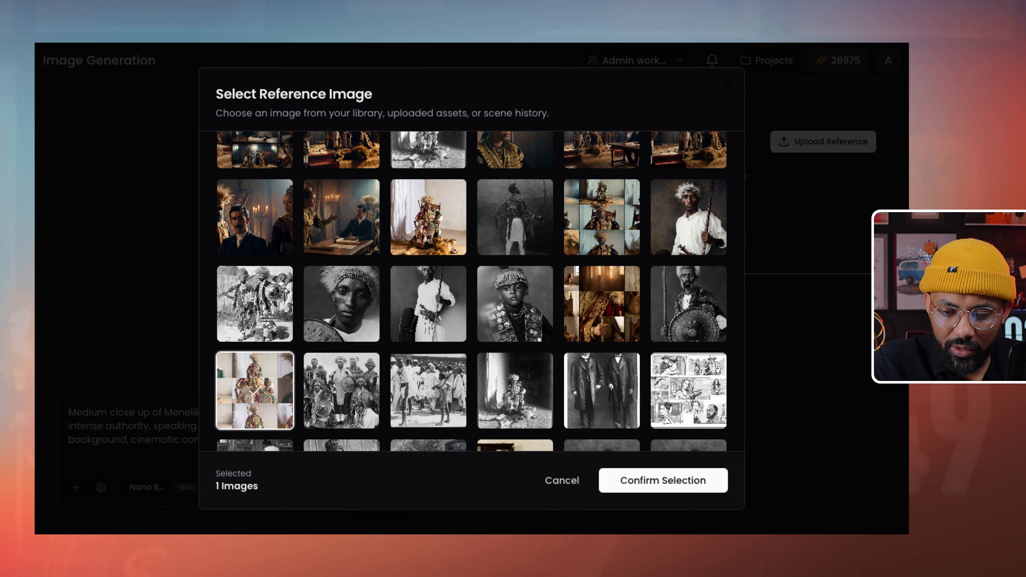
{"action": "left_click", "coordinate": [663, 481]}
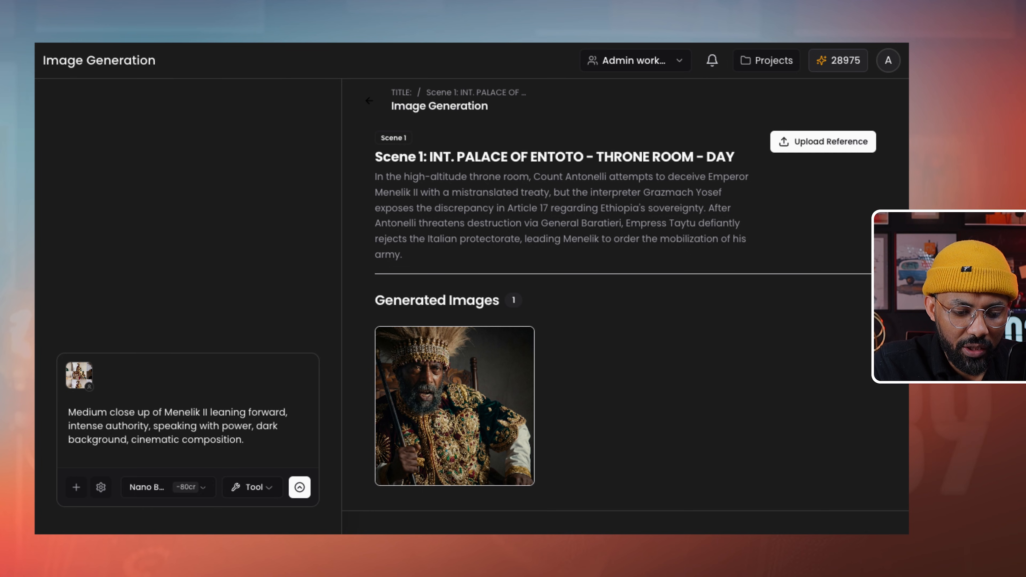
{"action": "left_click", "coordinate": [165, 487]}
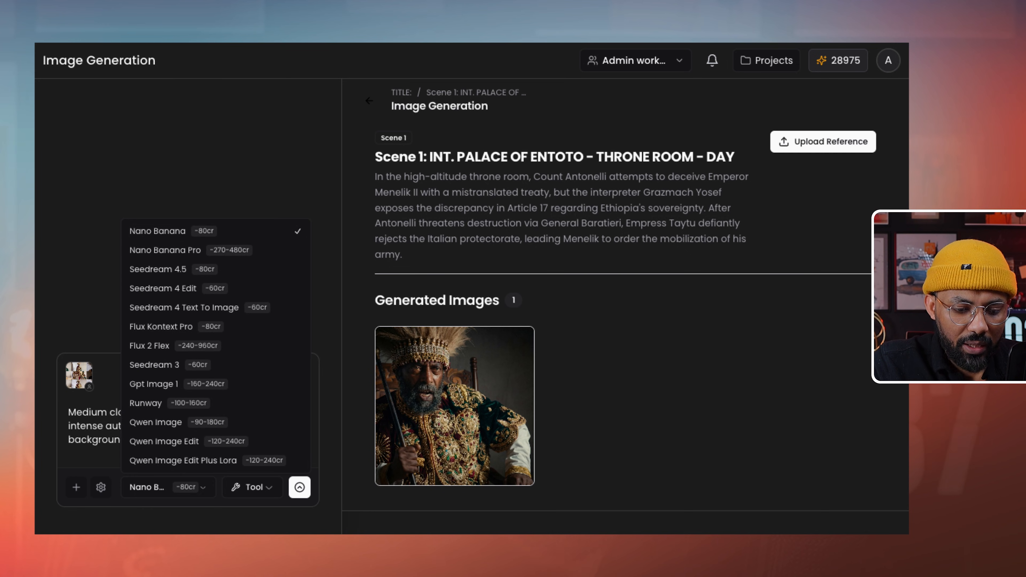
- Keep Nano Banana as the image model and approve the generated Menelik II throne-room image
{"action": "key", "text": "Escape"}
{"action": "left_click", "coordinate": [168, 487]}
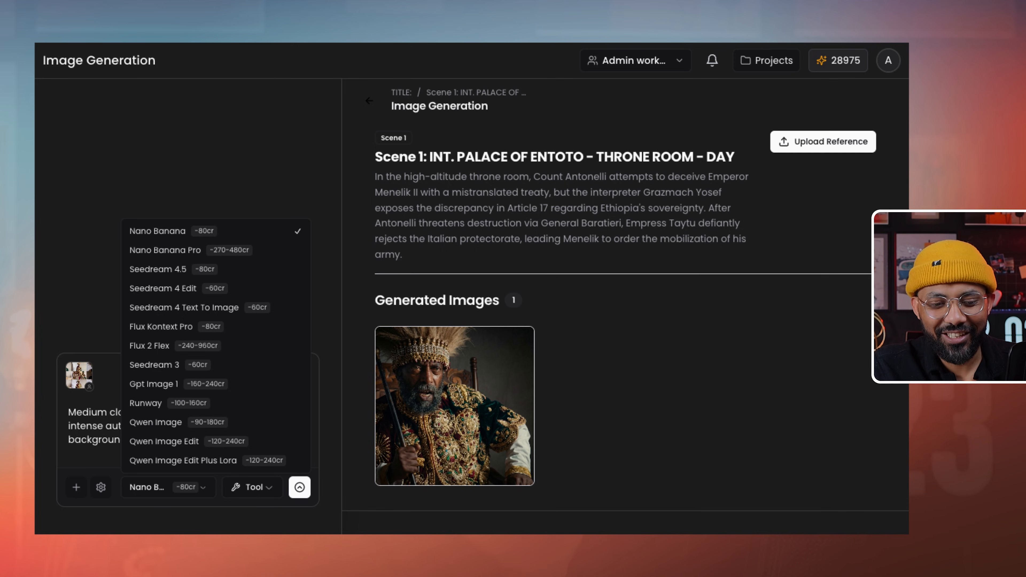
{"action": "key", "text": "Escape"}
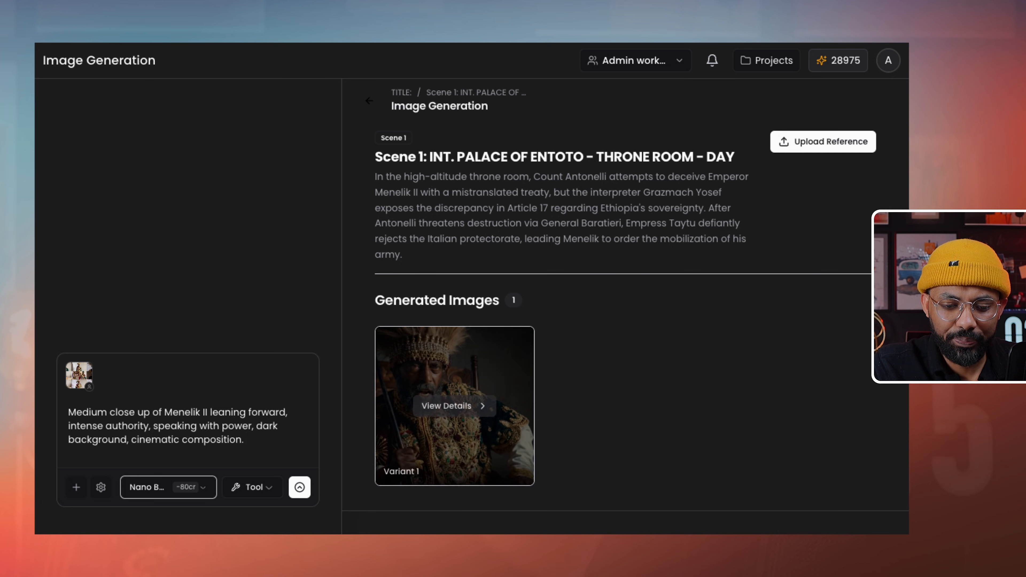
{"action": "left_click", "coordinate": [449, 405]}
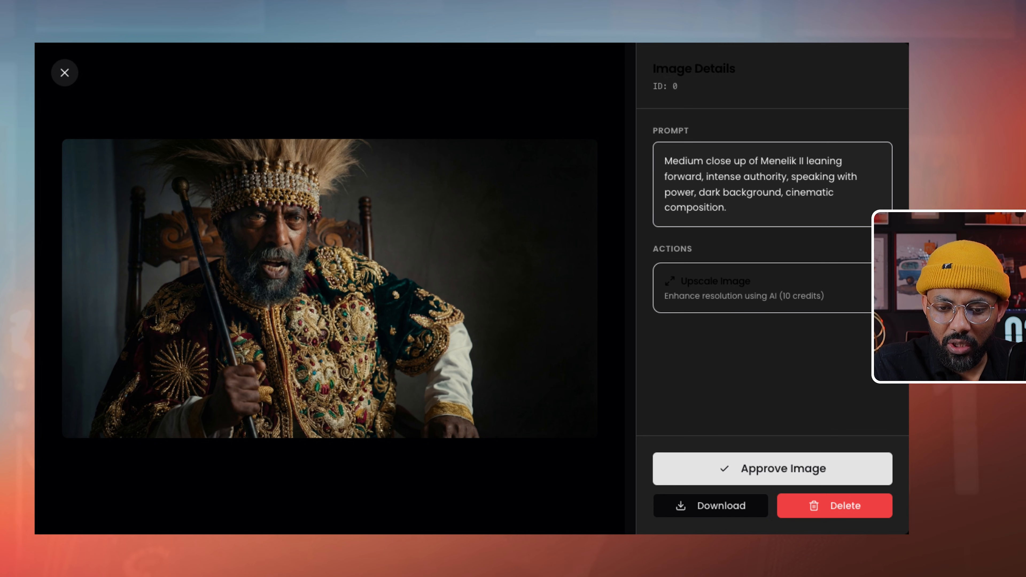
{"action": "left_click", "coordinate": [773, 469]}
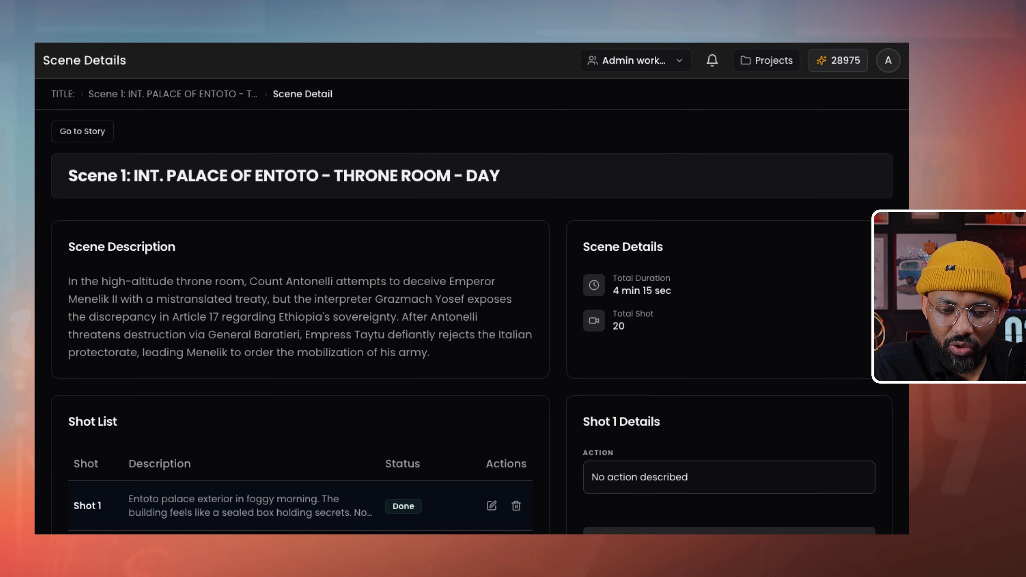
- Open Shot 5's details in the Shot List and start its video generation
{"action": "scroll", "coordinate": [598, 339], "scroll_direction": "down", "scroll_amount": 15}
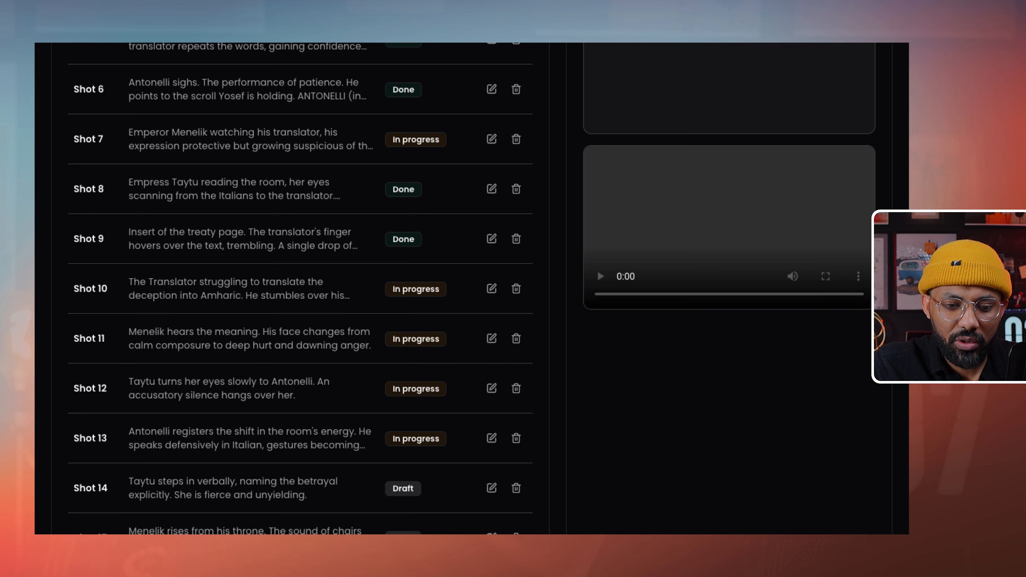
{"action": "scroll", "coordinate": [299, 339], "scroll_direction": "up", "scroll_amount": 5}
{"action": "left_click", "coordinate": [299, 466]}
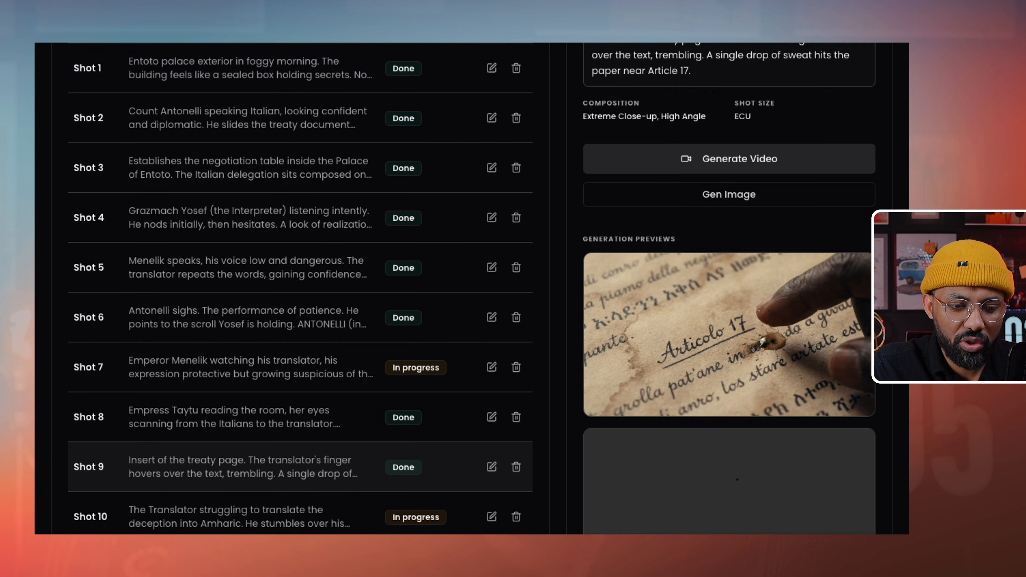
{"action": "scroll", "coordinate": [299, 466], "scroll_direction": "down", "scroll_amount": 1}
{"action": "scroll", "coordinate": [299, 404], "scroll_direction": "down", "scroll_amount": 11}
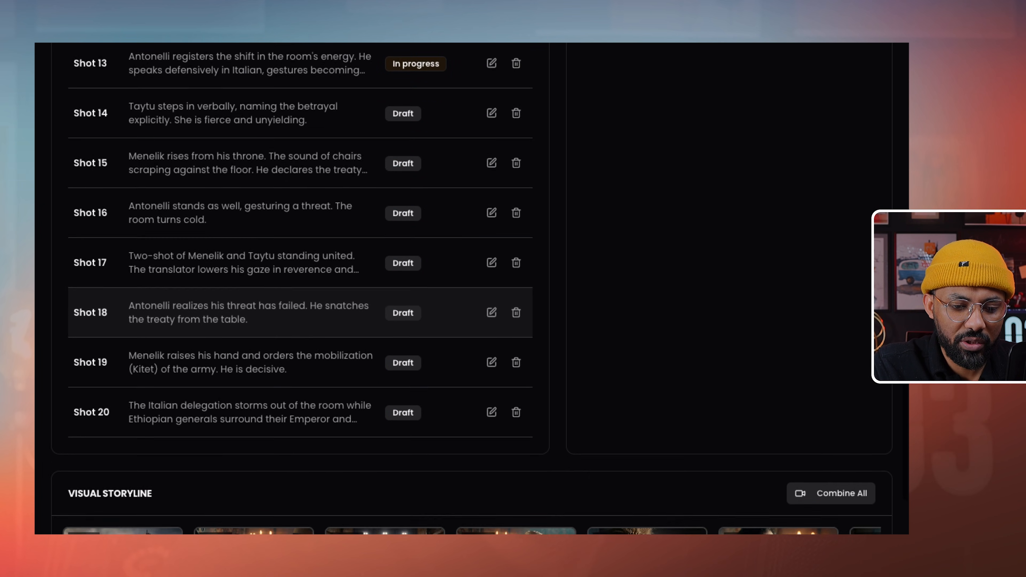
{"action": "scroll", "coordinate": [299, 348], "scroll_direction": "up", "scroll_amount": 18}
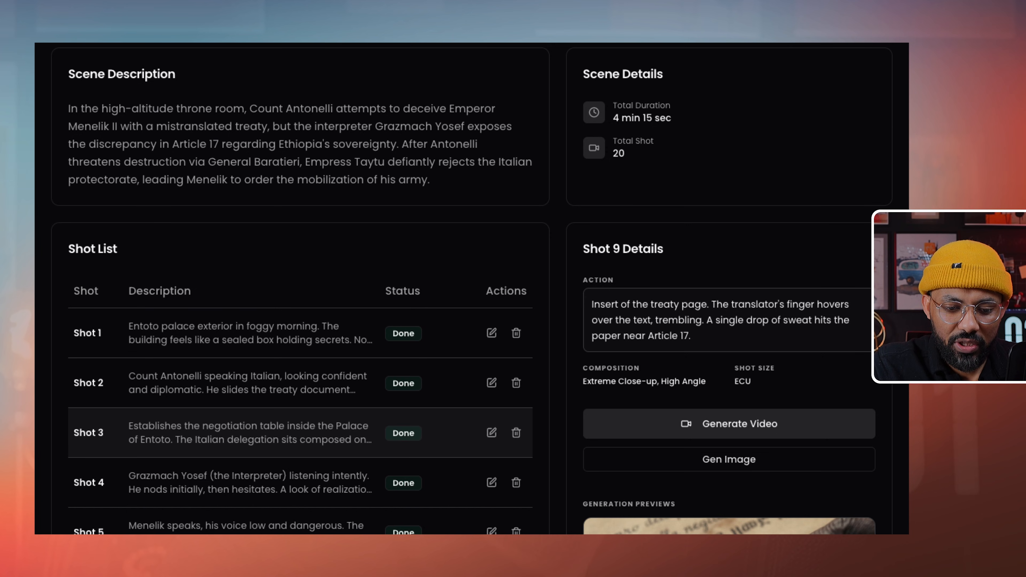
{"action": "scroll", "coordinate": [299, 351], "scroll_direction": "down", "scroll_amount": 2}
{"action": "scroll", "coordinate": [299, 351], "scroll_direction": "down", "scroll_amount": 2}
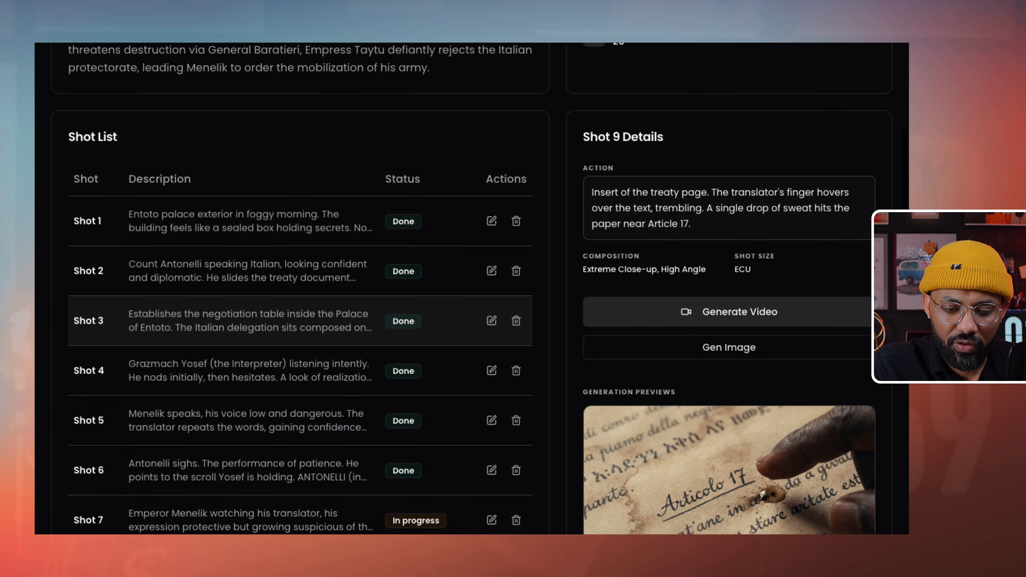
{"action": "scroll", "coordinate": [516, 338], "scroll_direction": "down", "scroll_amount": 6}
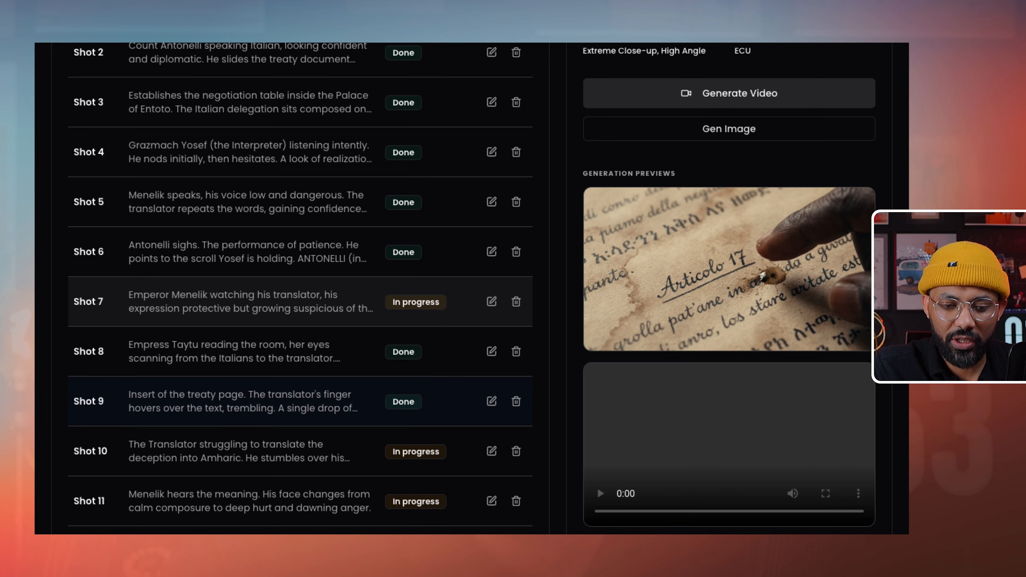
{"action": "scroll", "coordinate": [299, 312], "scroll_direction": "down", "scroll_amount": 1}
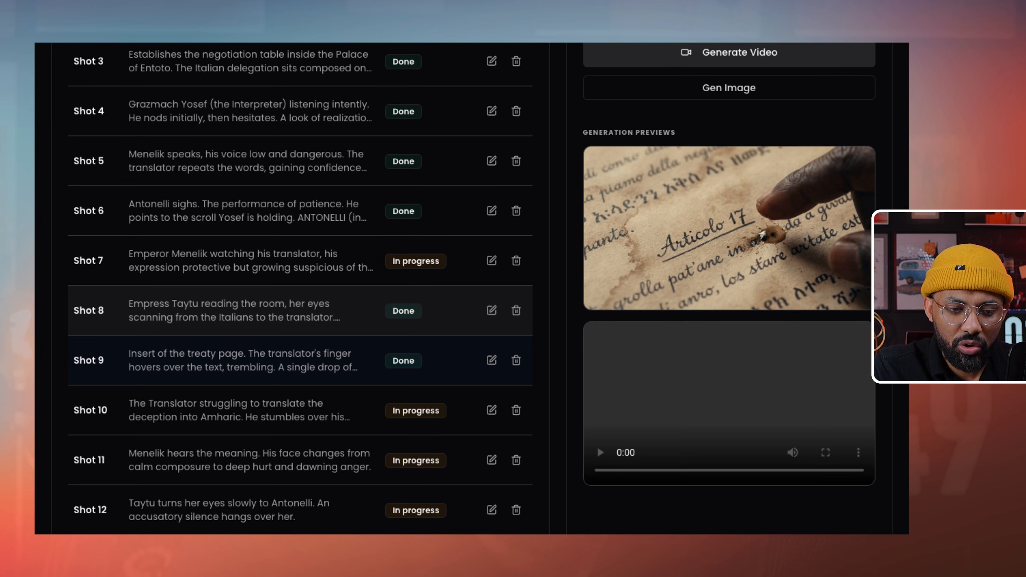
{"action": "scroll", "coordinate": [299, 308], "scroll_direction": "up", "scroll_amount": 3}
{"action": "left_click", "coordinate": [299, 308]}
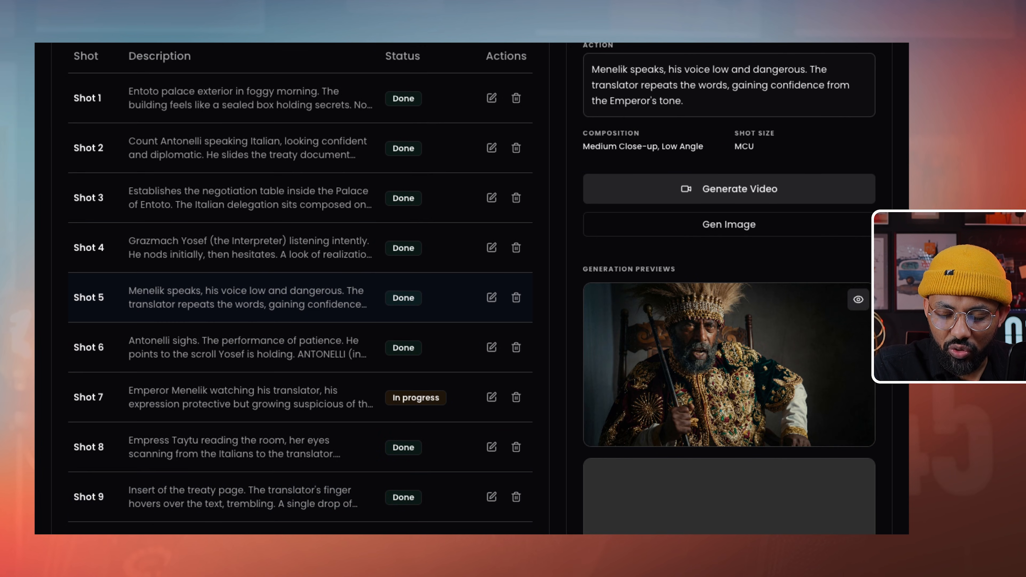
{"action": "left_click", "coordinate": [729, 189]}
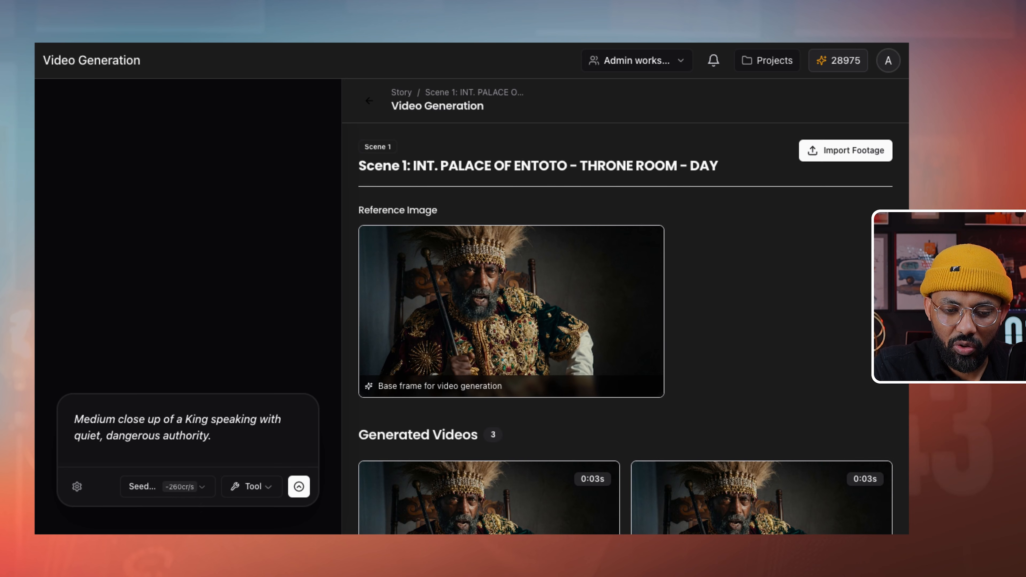
- Switch to Agent mode, select Kling O3 Pro as the video model, and open Advanced Control
{"action": "scroll", "coordinate": [626, 312], "scroll_direction": "down", "scroll_amount": 2}
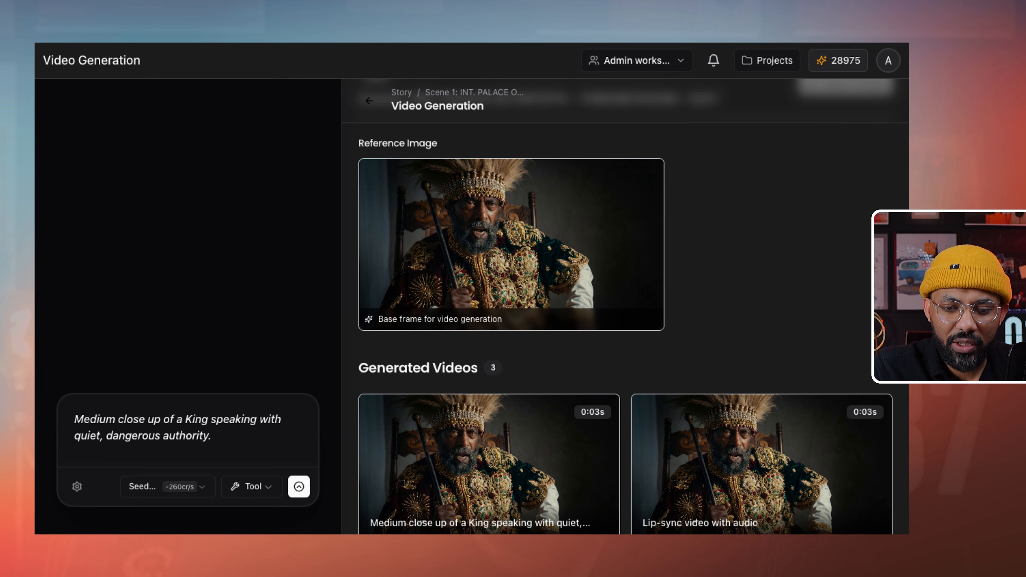
{"action": "left_click", "coordinate": [253, 487]}
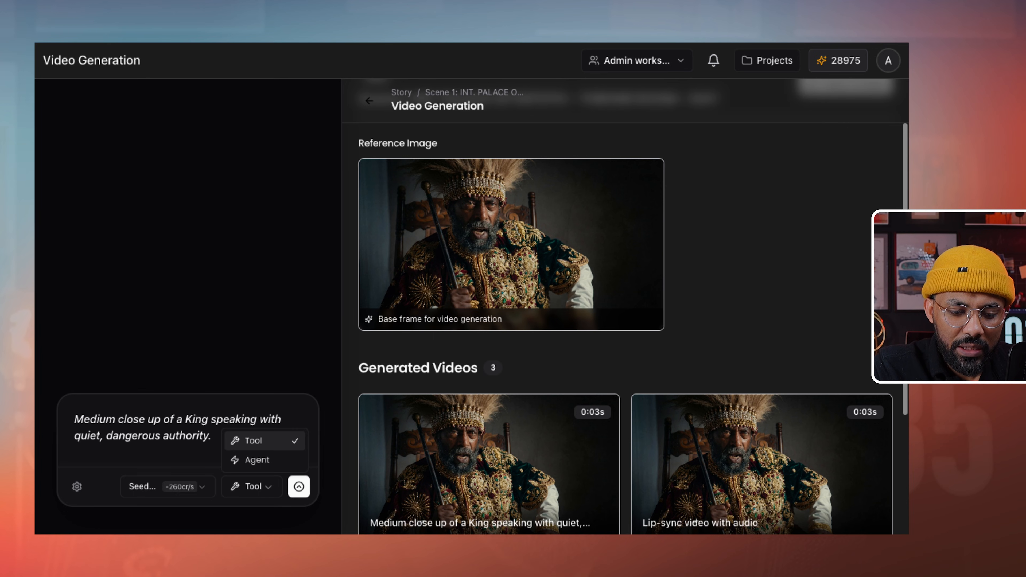
{"action": "left_click", "coordinate": [253, 457]}
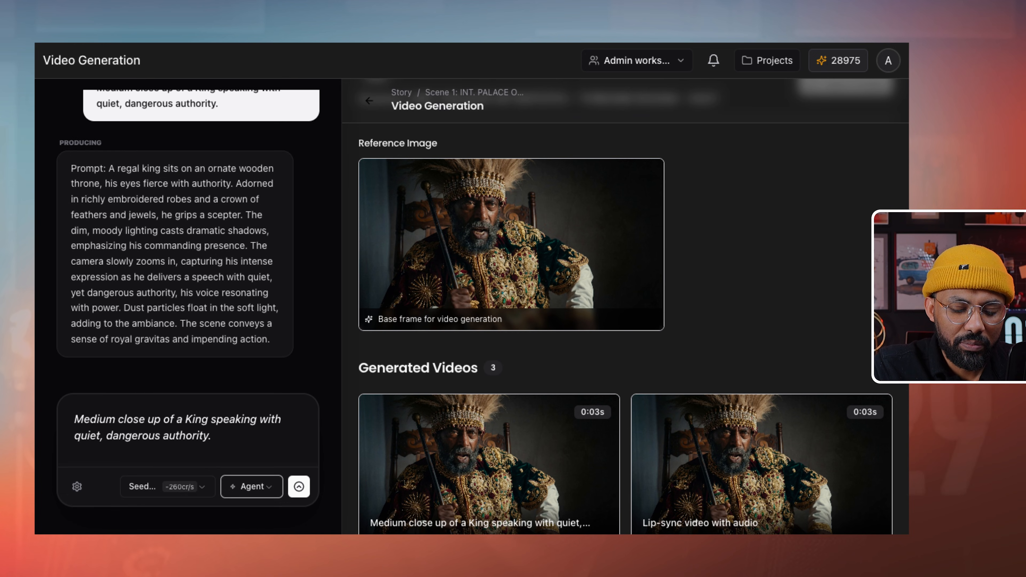
{"action": "left_click", "coordinate": [168, 487]}
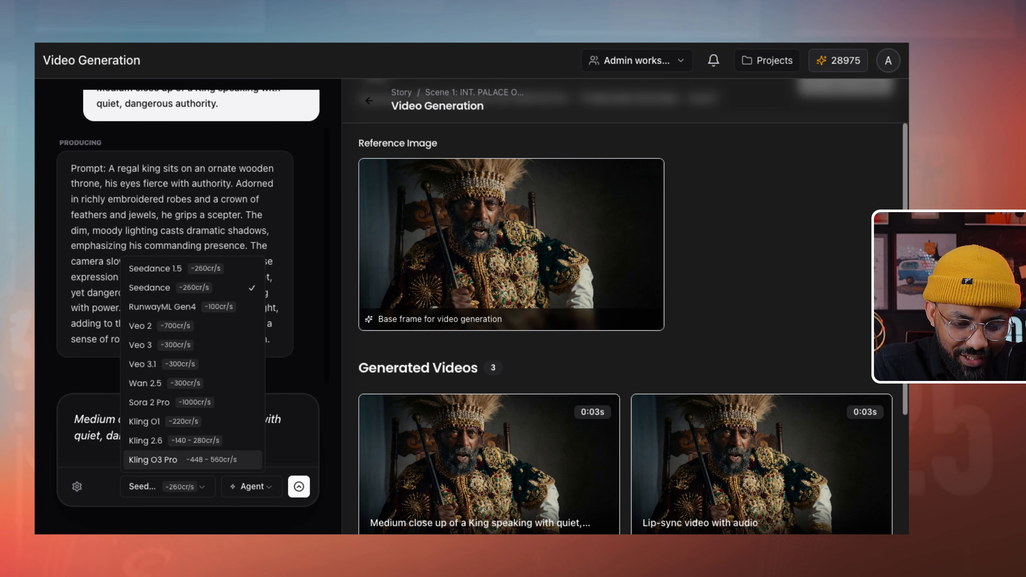
{"action": "left_click", "coordinate": [153, 460]}
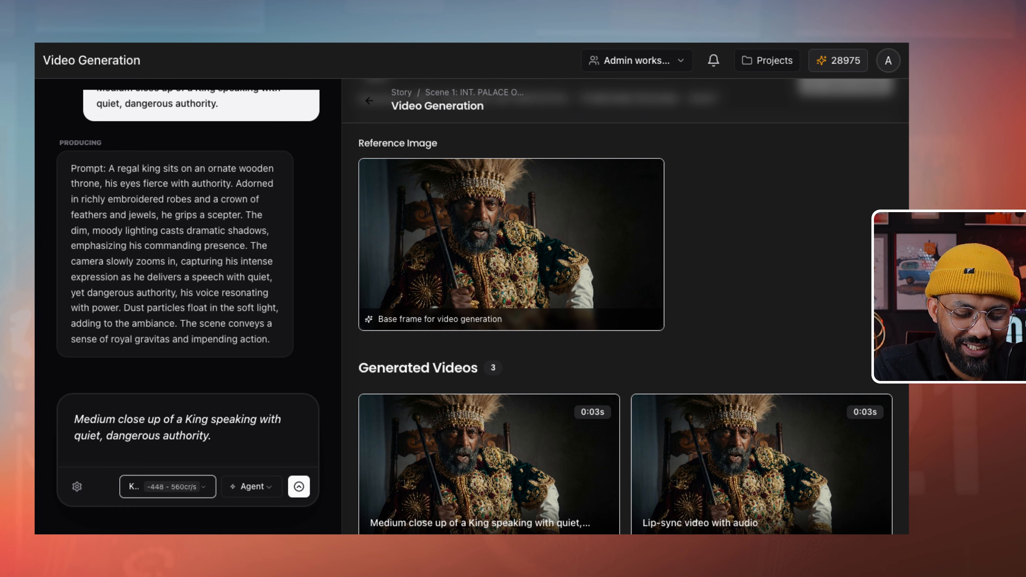
{"action": "left_click", "coordinate": [168, 487]}
{"action": "left_click", "coordinate": [152, 460]}
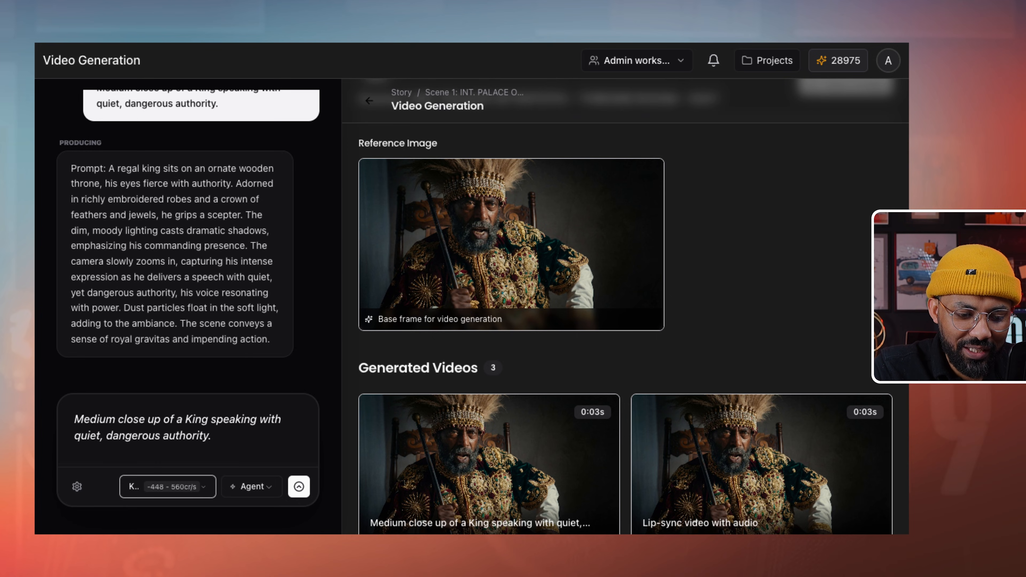
{"action": "left_click", "coordinate": [77, 487]}
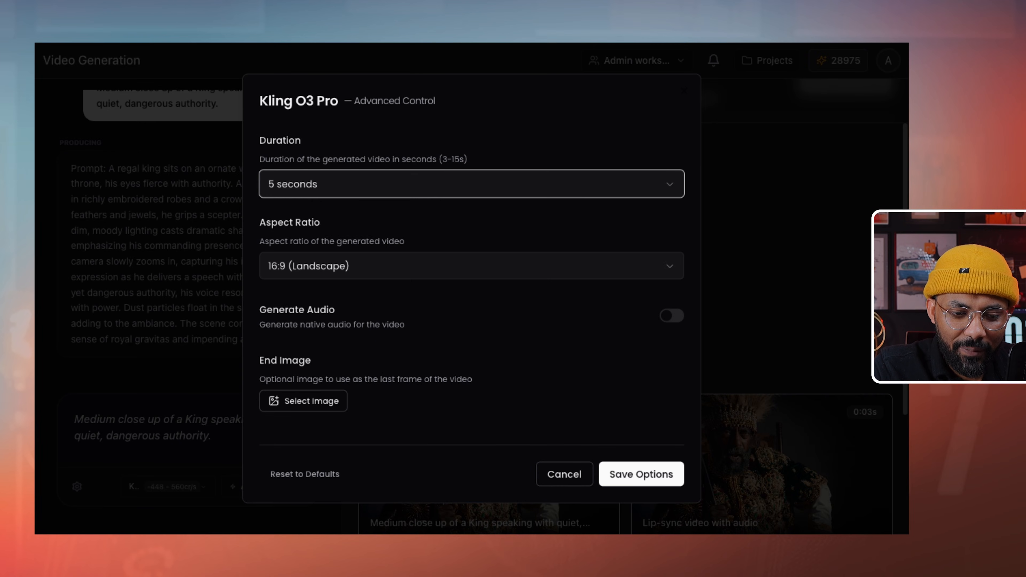
- Set the Kling O3 Pro video duration to 3 seconds after briefly trying 5 seconds
{"action": "left_click", "coordinate": [472, 184]}
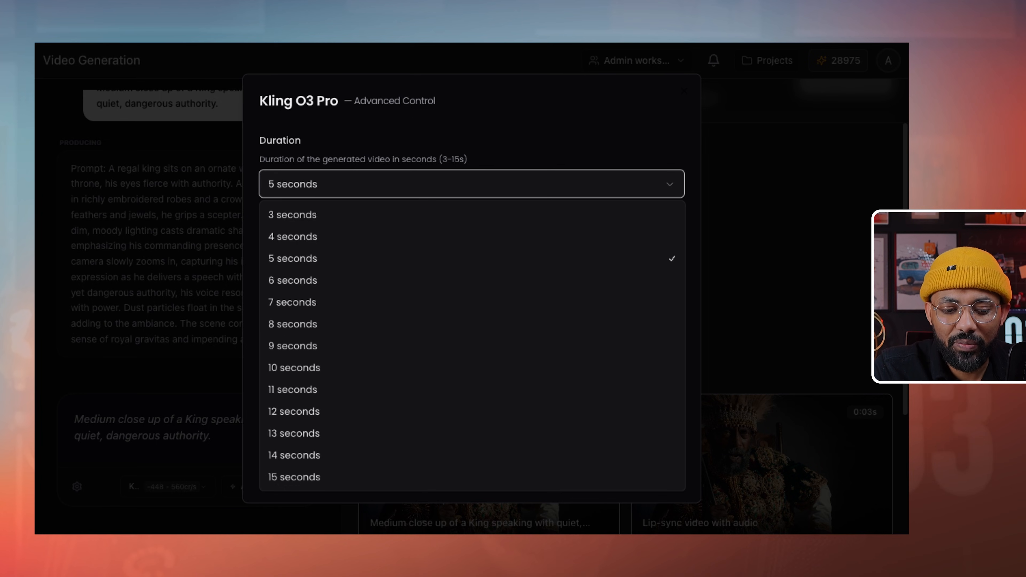
{"action": "left_click", "coordinate": [292, 215]}
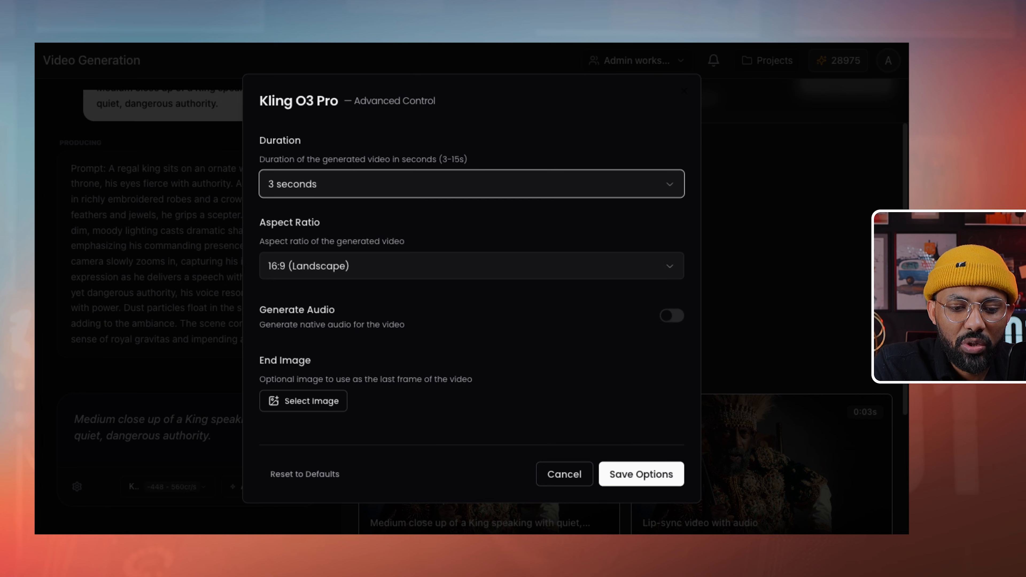
{"action": "left_click", "coordinate": [472, 184]}
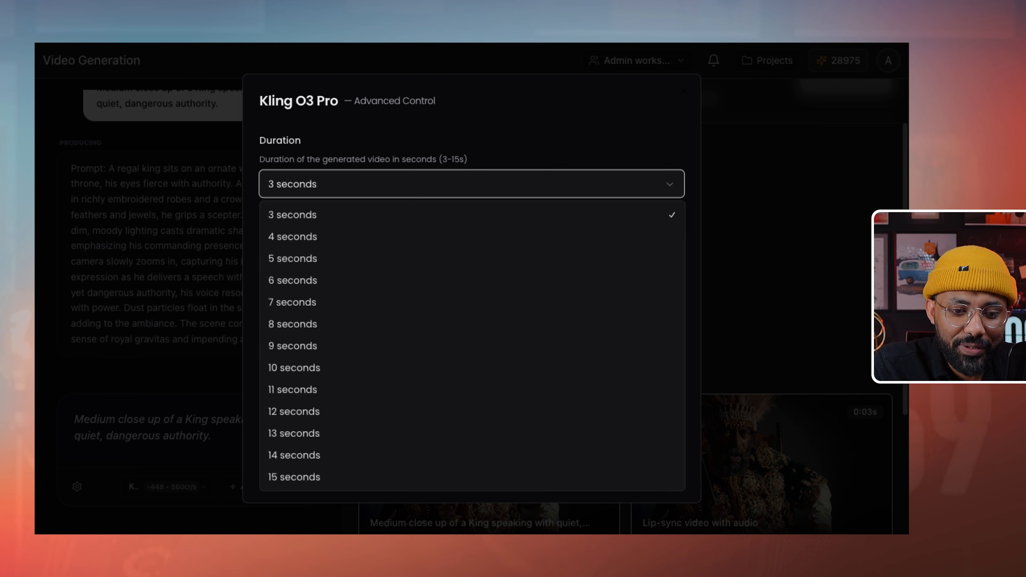
{"action": "left_click", "coordinate": [293, 259]}
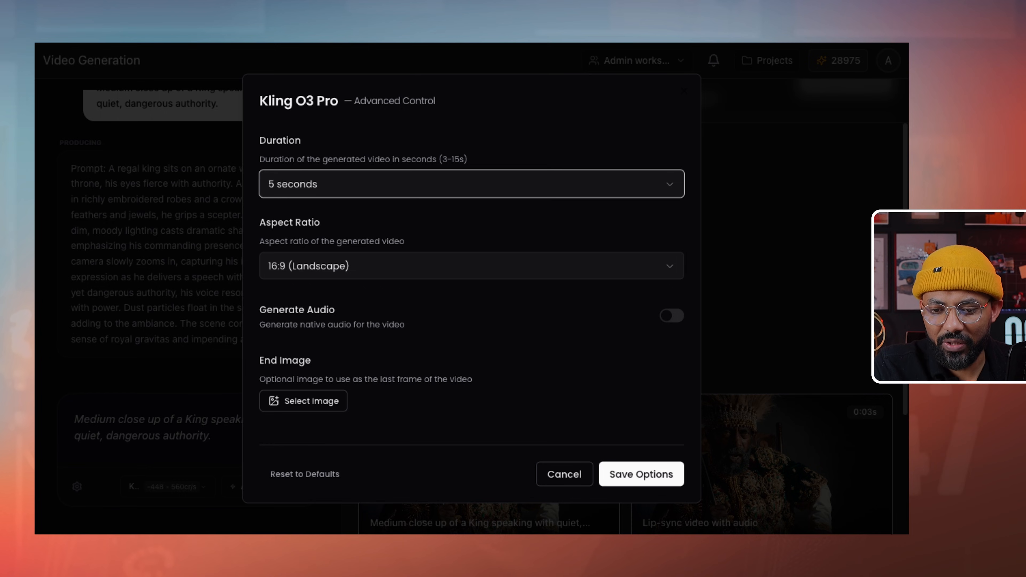
{"action": "left_click", "coordinate": [472, 184]}
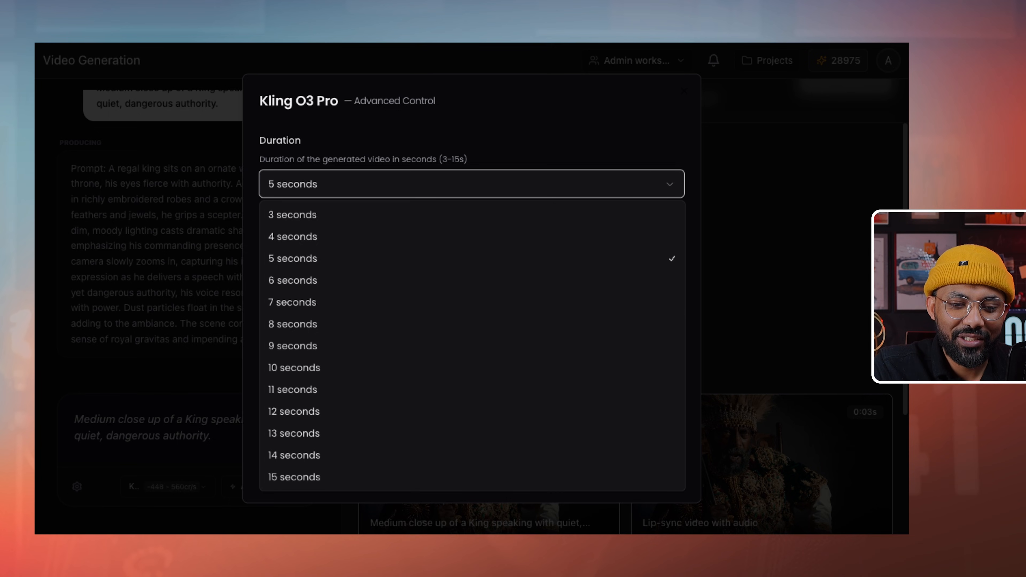
{"action": "key", "text": "Escape"}
{"action": "left_click", "coordinate": [472, 184]}
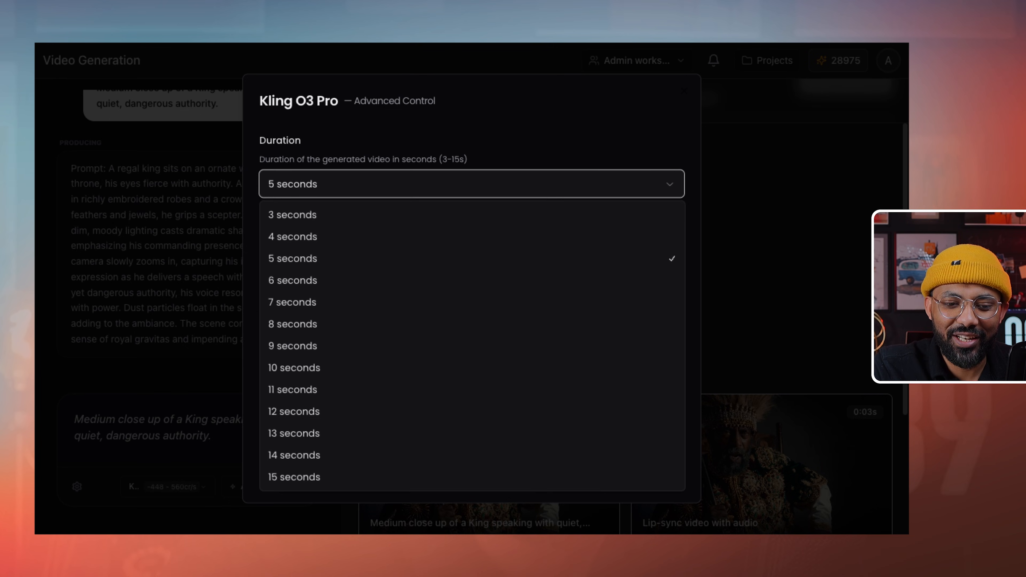
{"action": "left_click", "coordinate": [293, 215]}
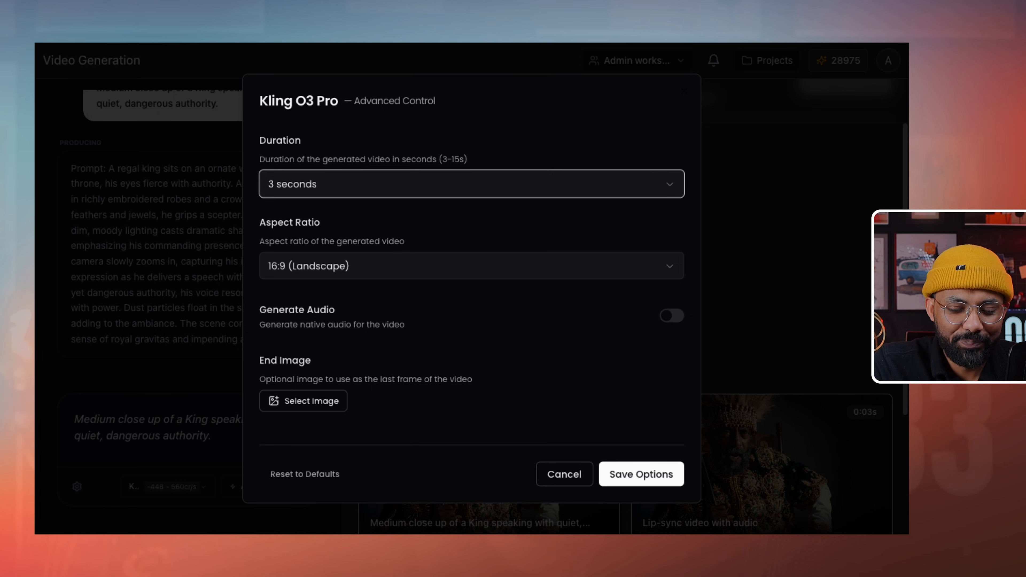
{"action": "left_click", "coordinate": [472, 266]}
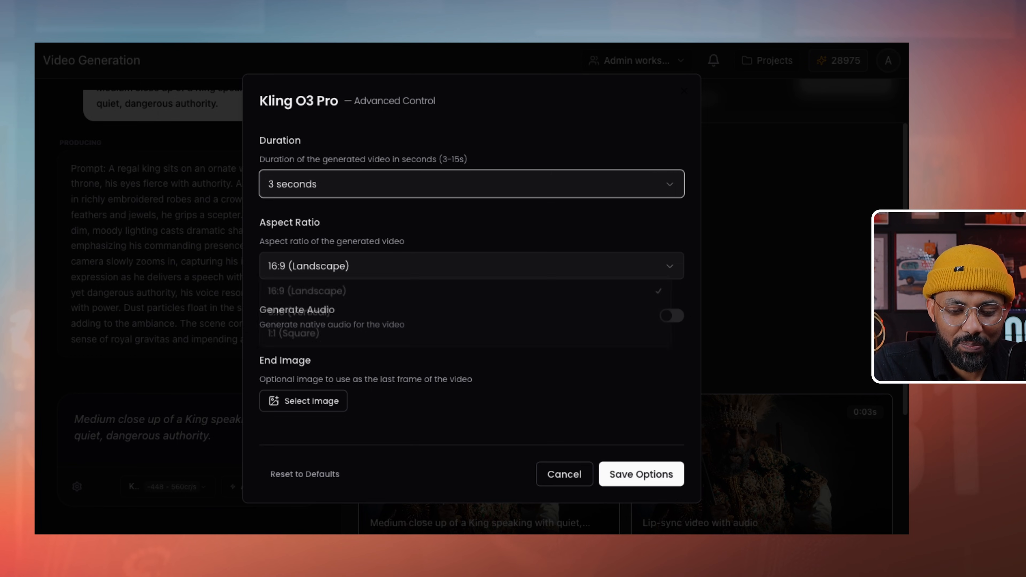
{"action": "left_click", "coordinate": [471, 266]}
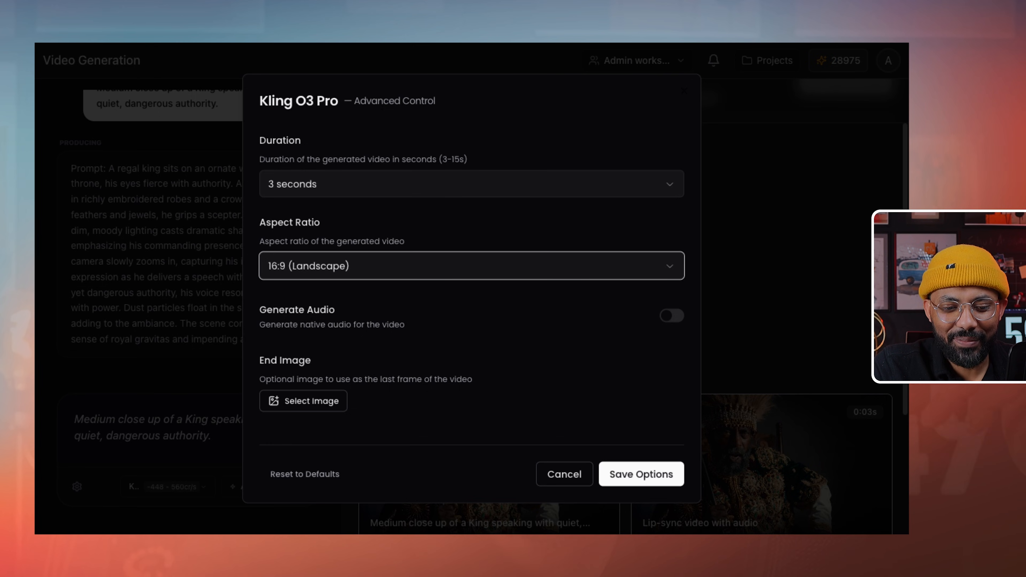
- Try the fourth character image as end frame, enable Generate Audio, and save the options
{"action": "left_click", "coordinate": [303, 401]}
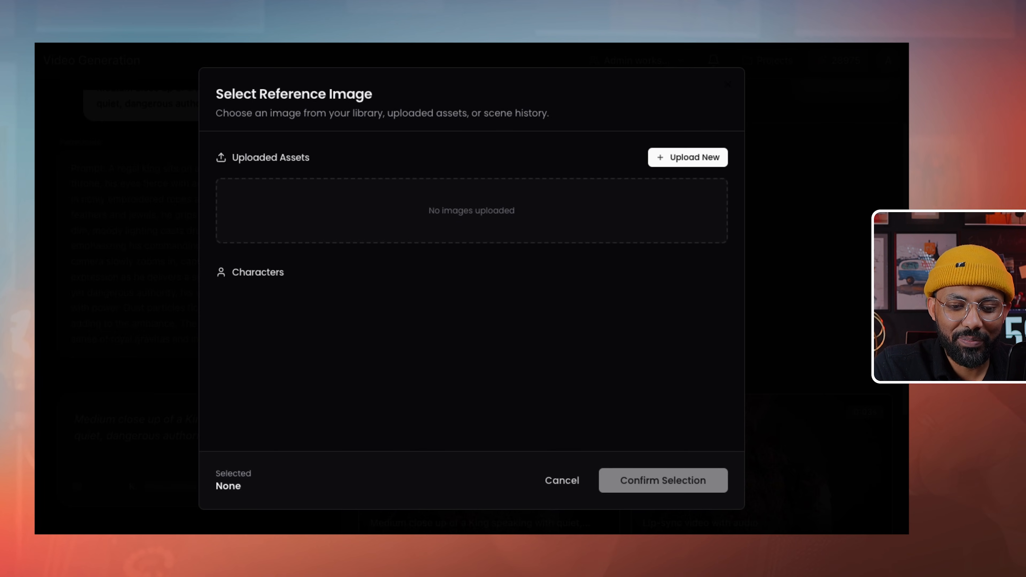
{"action": "scroll", "coordinate": [480, 250], "scroll_direction": "down", "scroll_amount": 2}
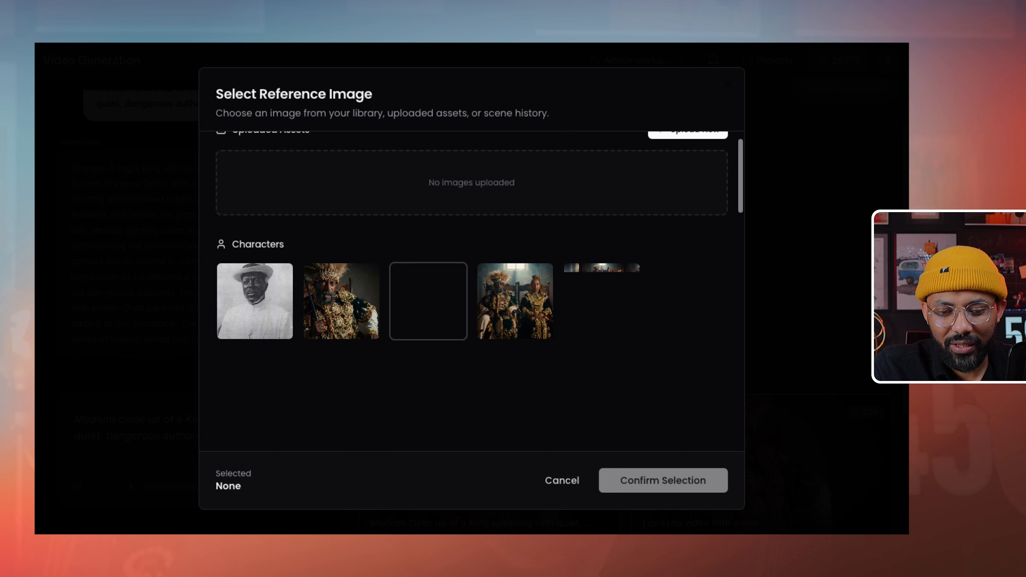
{"action": "left_click", "coordinate": [515, 273]}
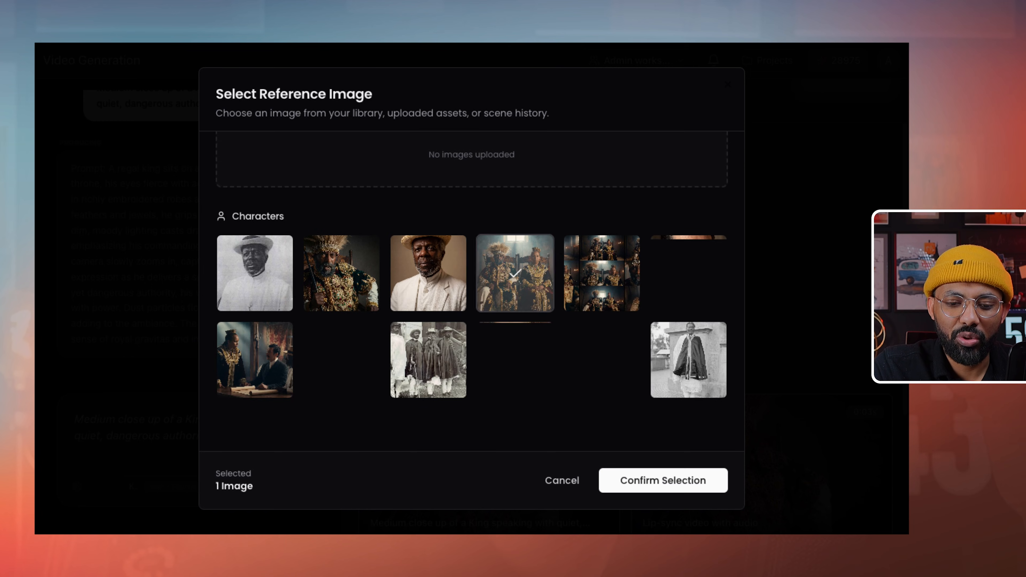
{"action": "left_click", "coordinate": [562, 480]}
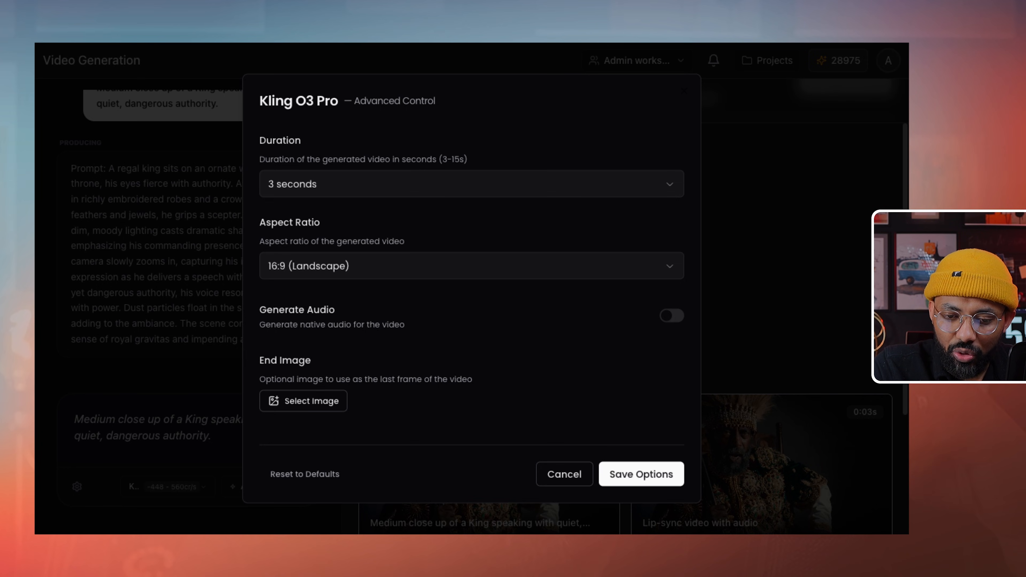
{"action": "left_click", "coordinate": [672, 316]}
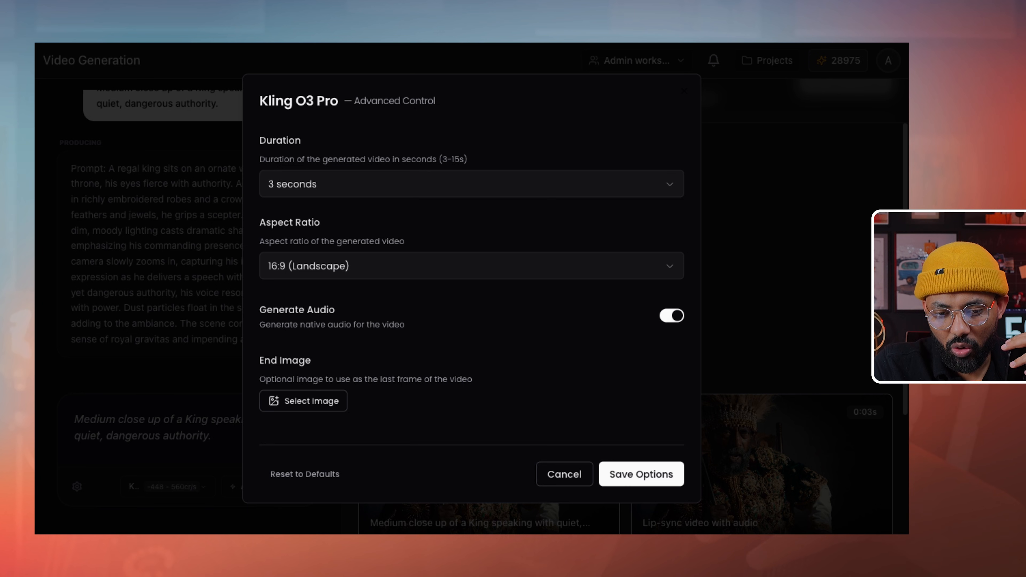
{"action": "left_click", "coordinate": [641, 474]}
- Preview the third three-second king video, then bring up the video model list
{"action": "scroll", "coordinate": [633, 307], "scroll_direction": "down", "scroll_amount": 2}
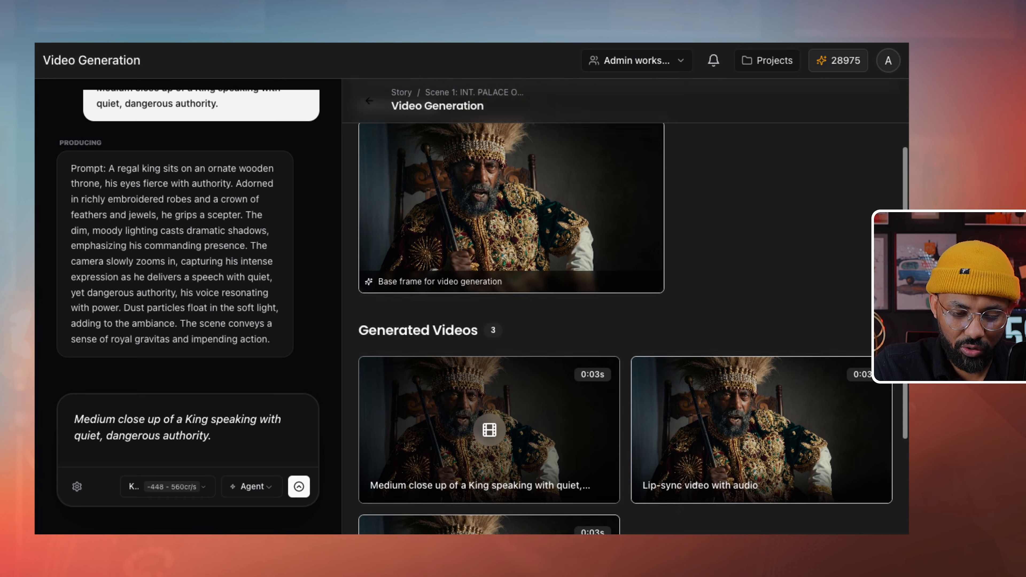
{"action": "scroll", "coordinate": [489, 384], "scroll_direction": "down", "scroll_amount": 2}
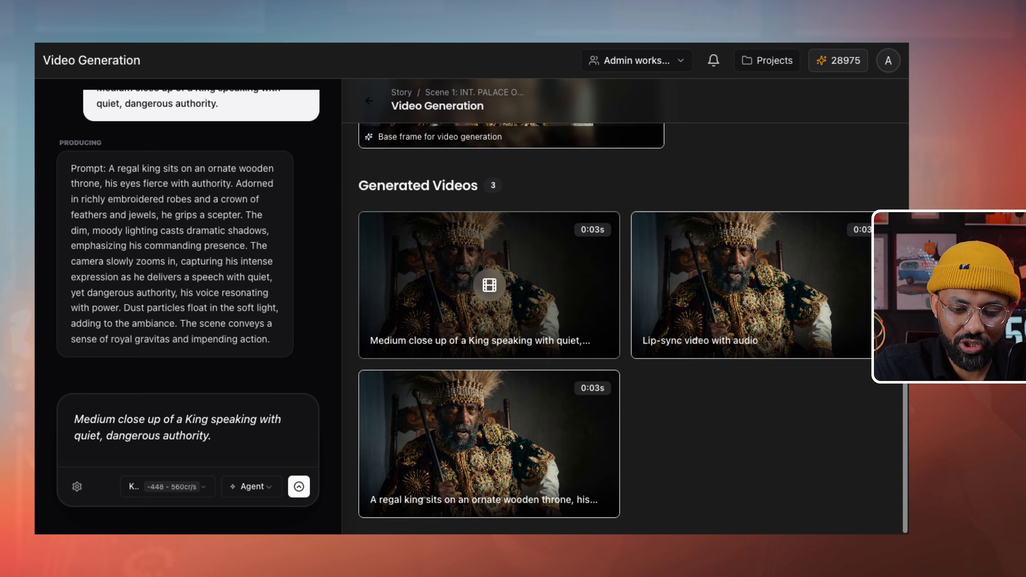
{"action": "left_click", "coordinate": [489, 444]}
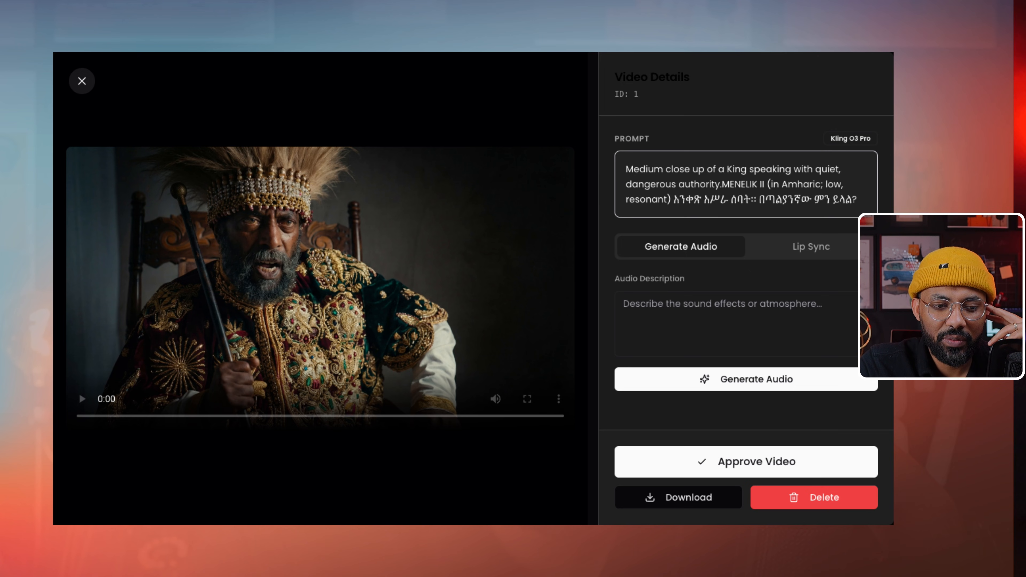
{"action": "key", "text": "Escape"}
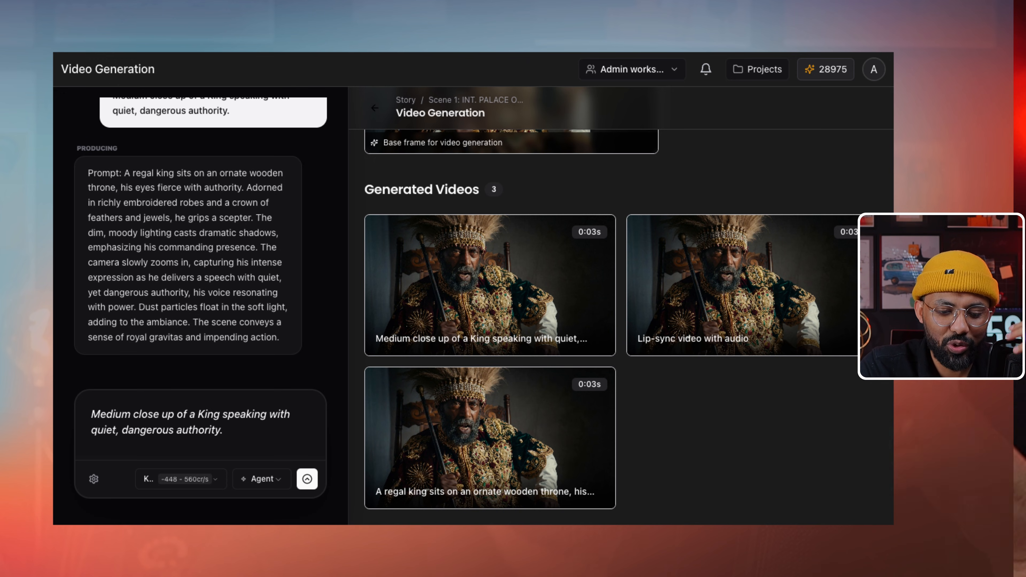
{"action": "left_click", "coordinate": [181, 479]}
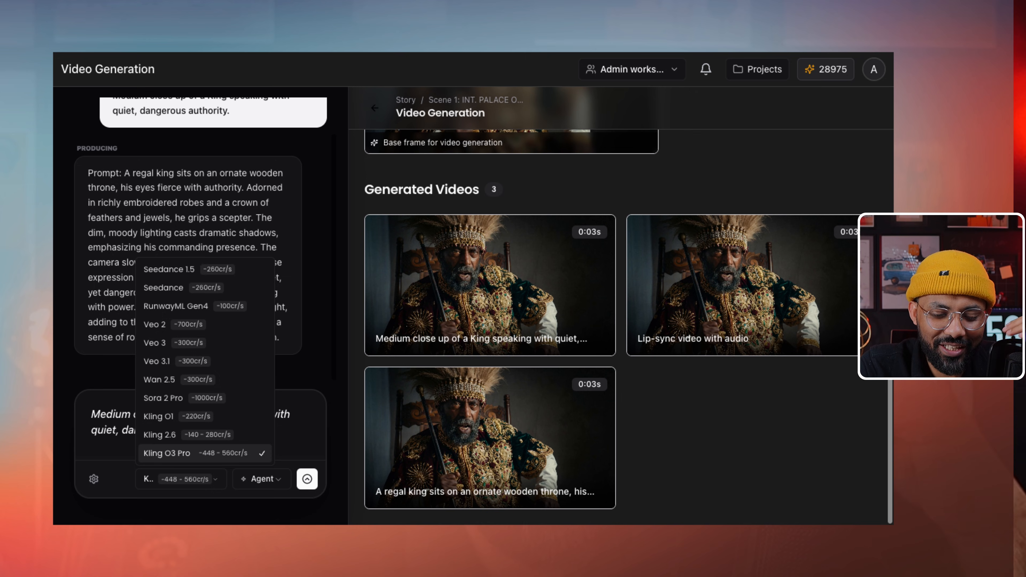
- Close the model list keeping Kling O3 Pro and return to Scene 1's Scene Details page
{"action": "key", "text": "Escape"}
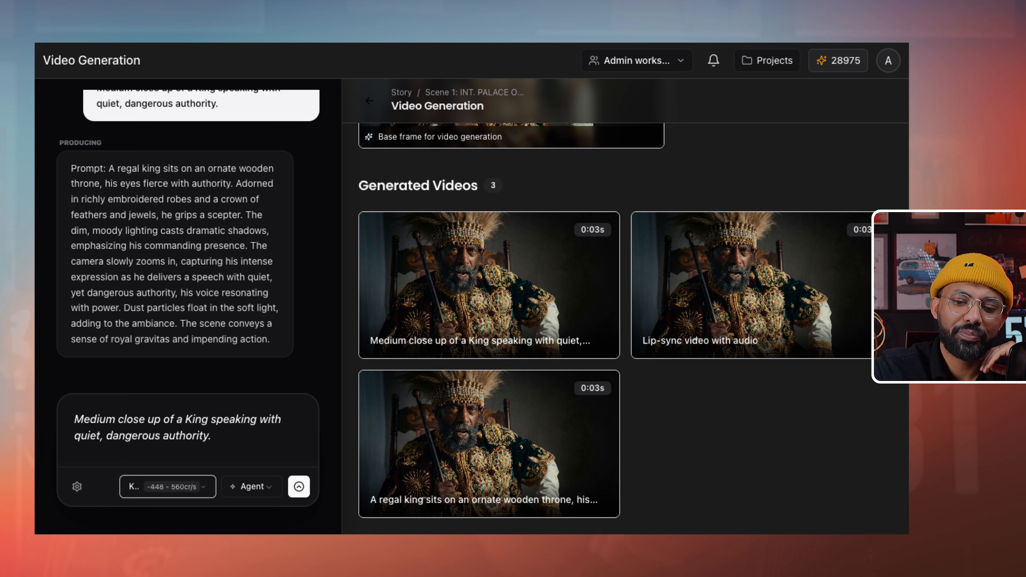
{"action": "scroll", "coordinate": [625, 307], "scroll_direction": "up", "scroll_amount": 5}
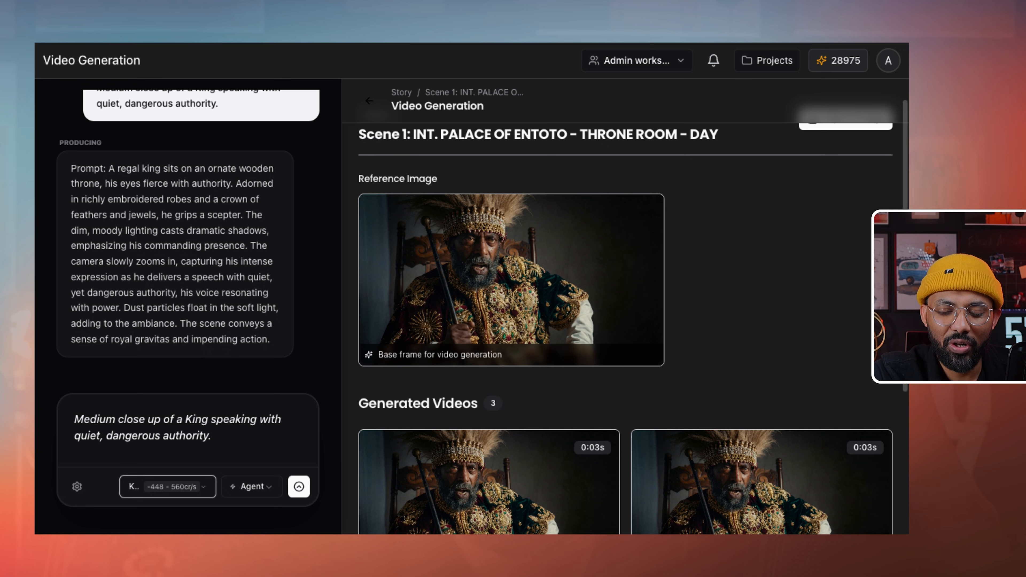
{"action": "scroll", "coordinate": [625, 308], "scroll_direction": "down", "scroll_amount": 1}
{"action": "scroll", "coordinate": [625, 307], "scroll_direction": "up", "scroll_amount": 2}
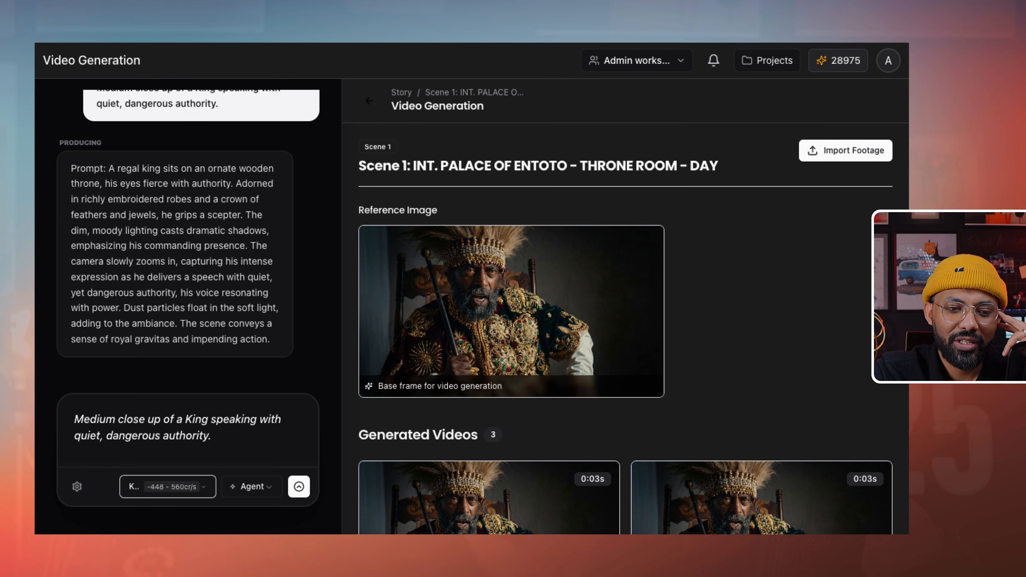
{"action": "scroll", "coordinate": [625, 307], "scroll_direction": "down", "scroll_amount": 5}
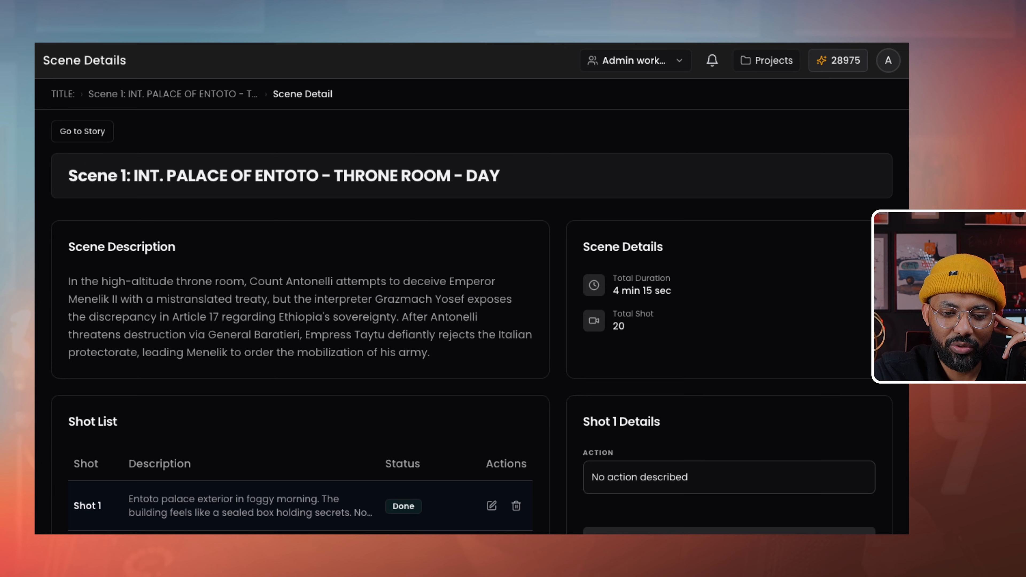
- Use Combine All on the Visual Storyline to open Combine Videos with the 8 shot videos
{"action": "scroll", "coordinate": [472, 289], "scroll_direction": "down", "scroll_amount": 20}
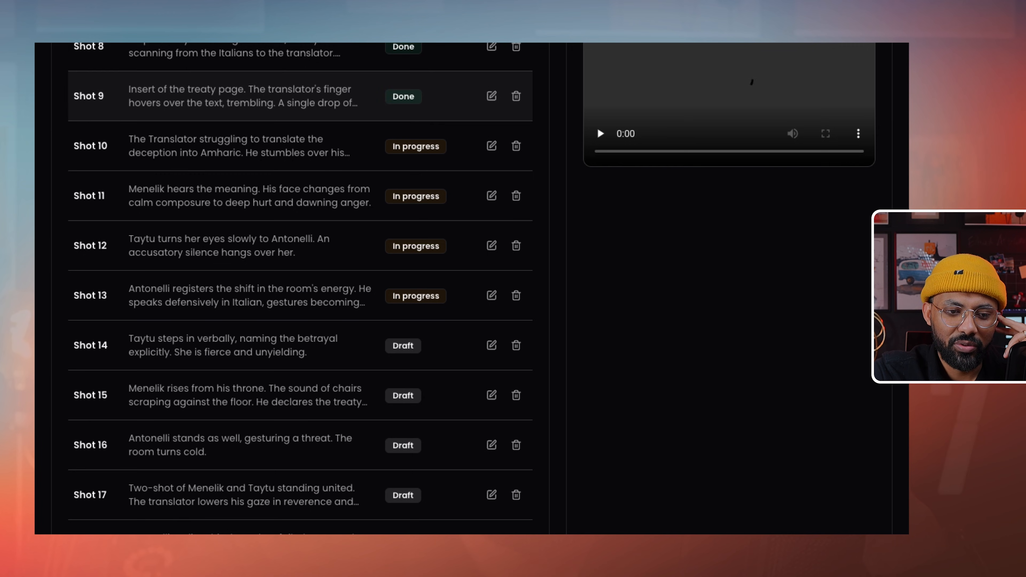
{"action": "scroll", "coordinate": [597, 319], "scroll_direction": "up", "scroll_amount": 6}
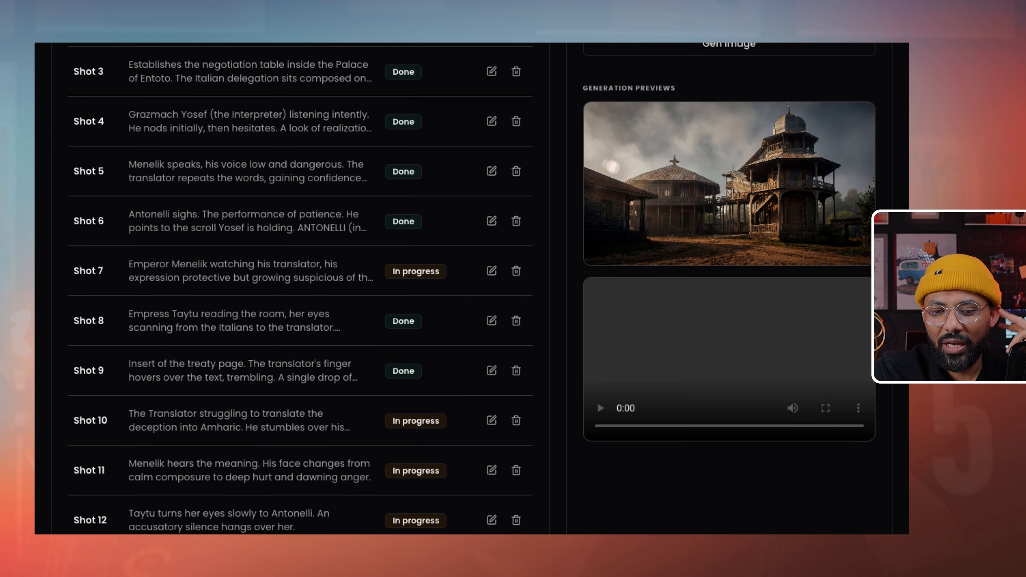
{"action": "scroll", "coordinate": [597, 407], "scroll_direction": "down", "scroll_amount": 15}
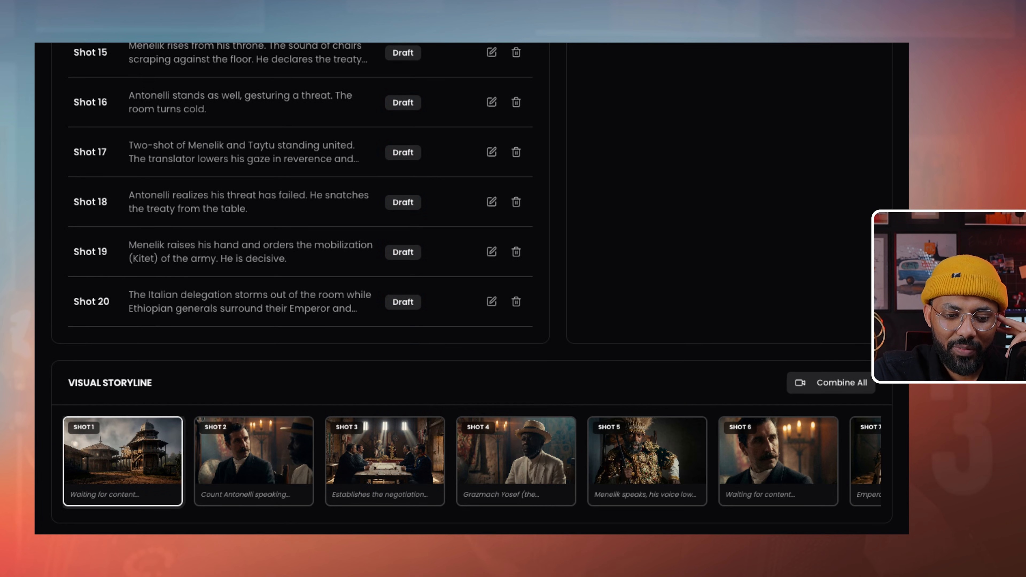
{"action": "scroll", "coordinate": [646, 462], "scroll_direction": "right", "scroll_amount": 12}
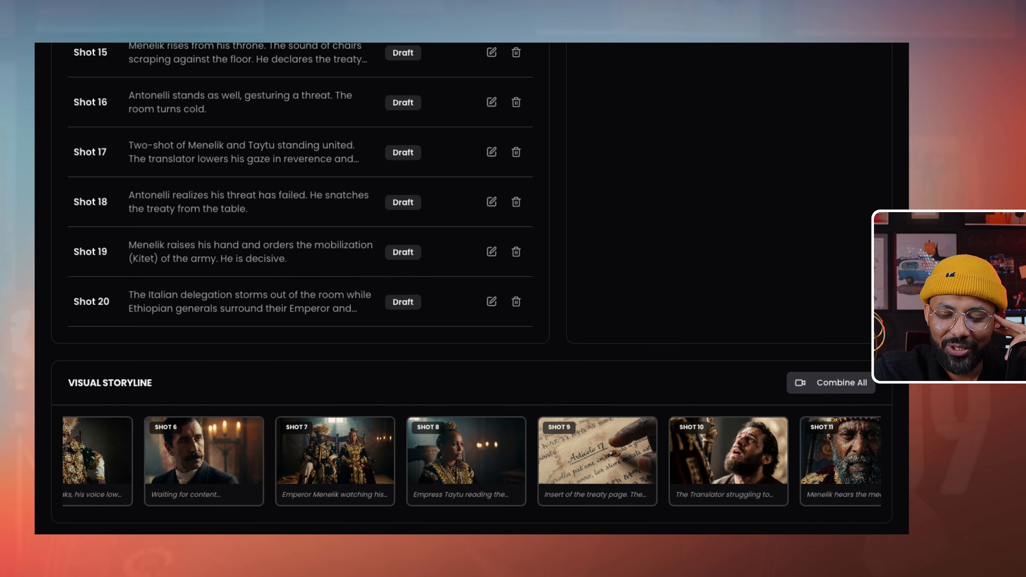
{"action": "left_click", "coordinate": [830, 382]}
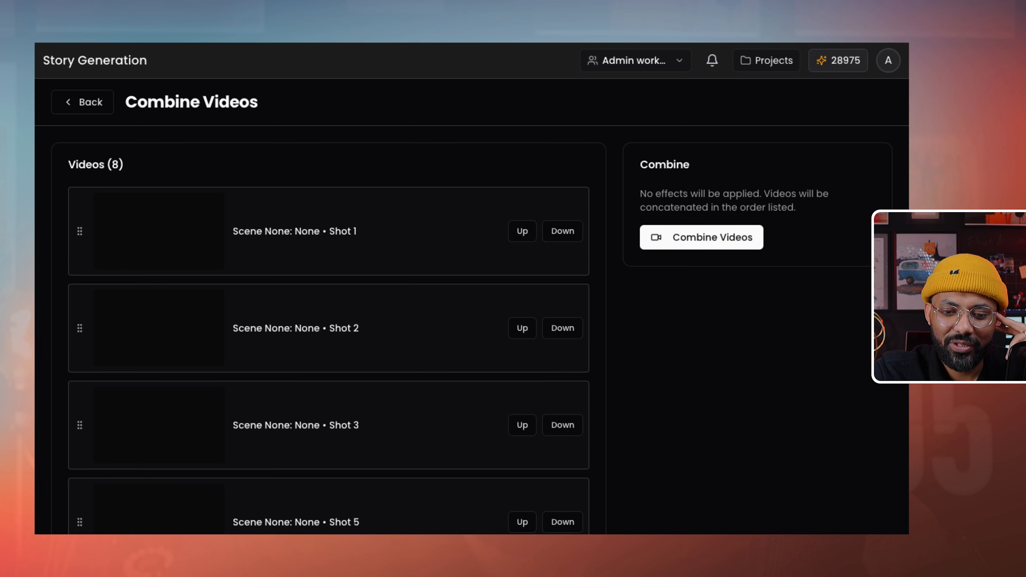
- Leave Combine Videos via the back arrow to Scene 1: INT. PALACE OF ENTOTO - THRONE ROOM details
{"action": "scroll", "coordinate": [522, 332], "scroll_direction": "down", "scroll_amount": 3}
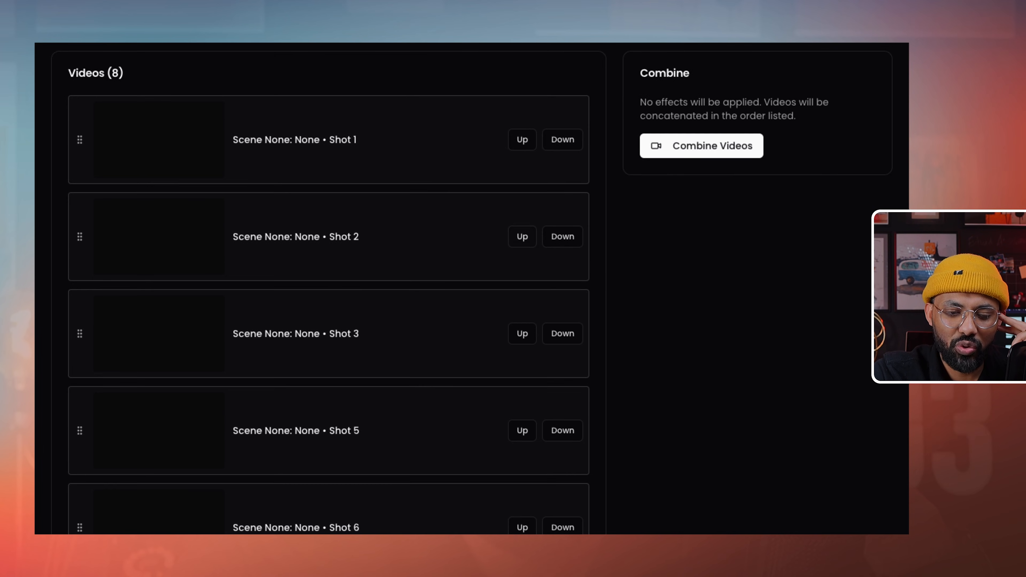
{"action": "scroll", "coordinate": [476, 294], "scroll_direction": "down", "scroll_amount": 1}
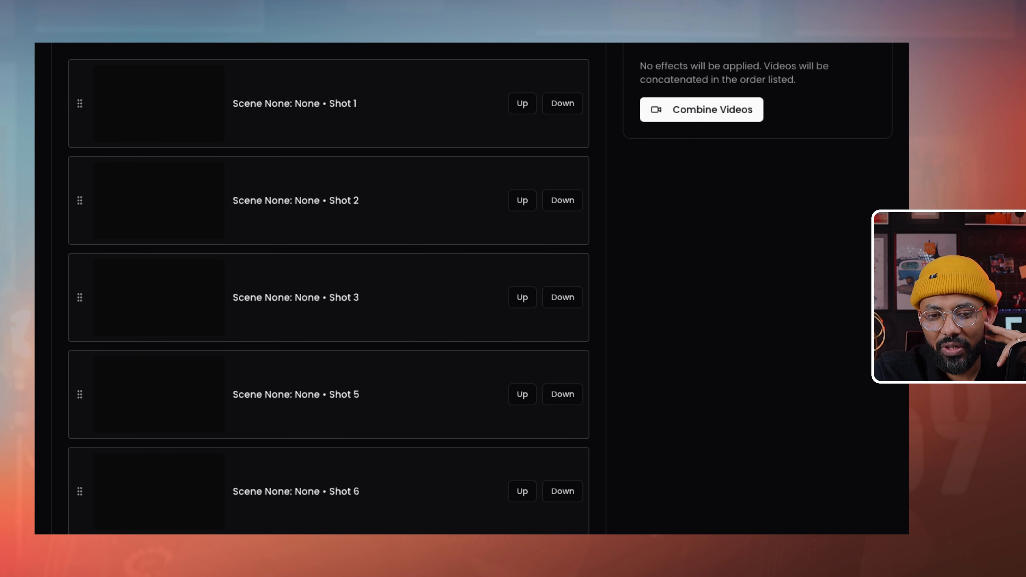
{"action": "scroll", "coordinate": [472, 288], "scroll_direction": "up", "scroll_amount": 3}
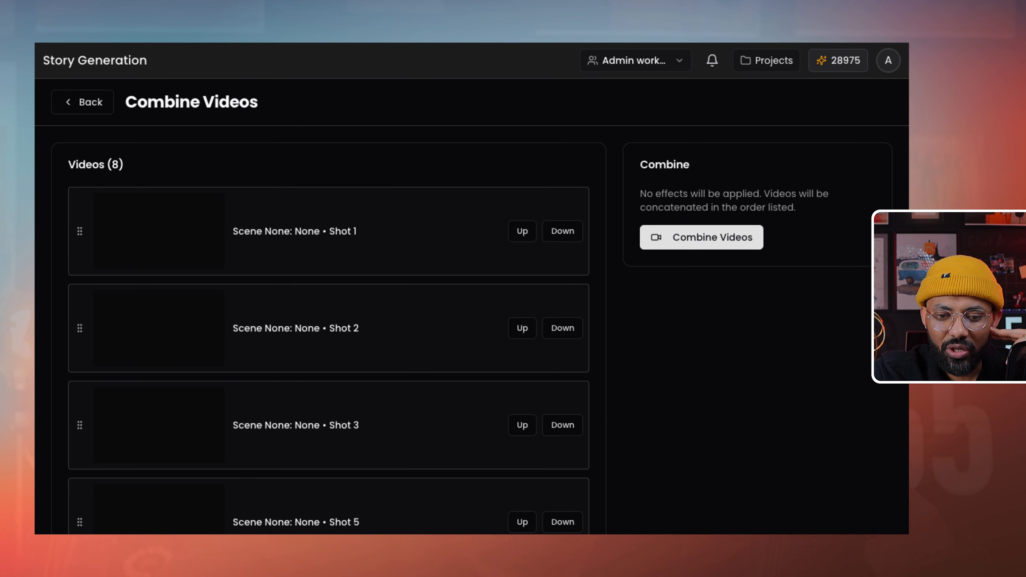
{"action": "left_click", "coordinate": [82, 102]}
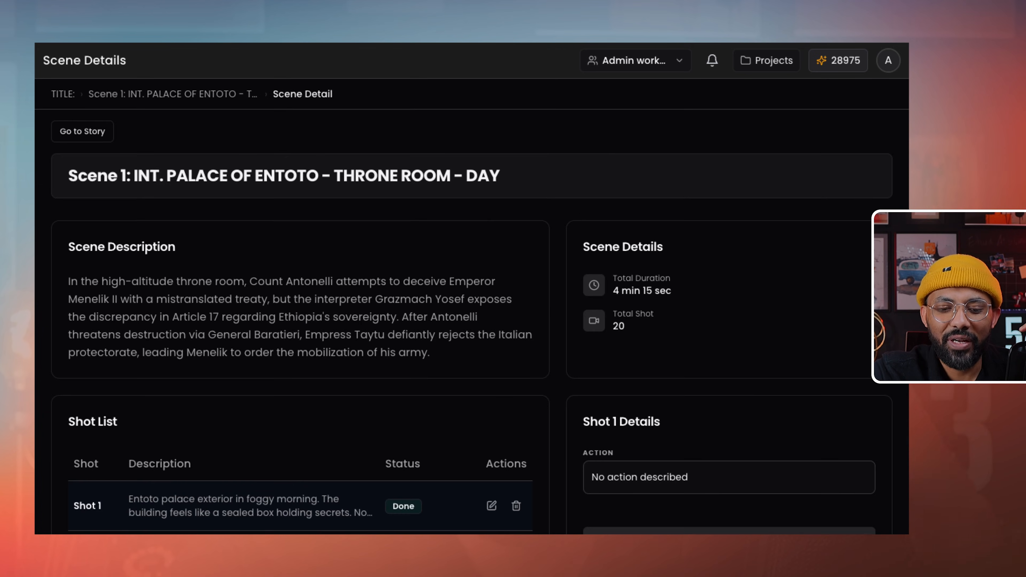
{"action": "scroll", "coordinate": [472, 288], "scroll_direction": "down", "scroll_amount": 6}
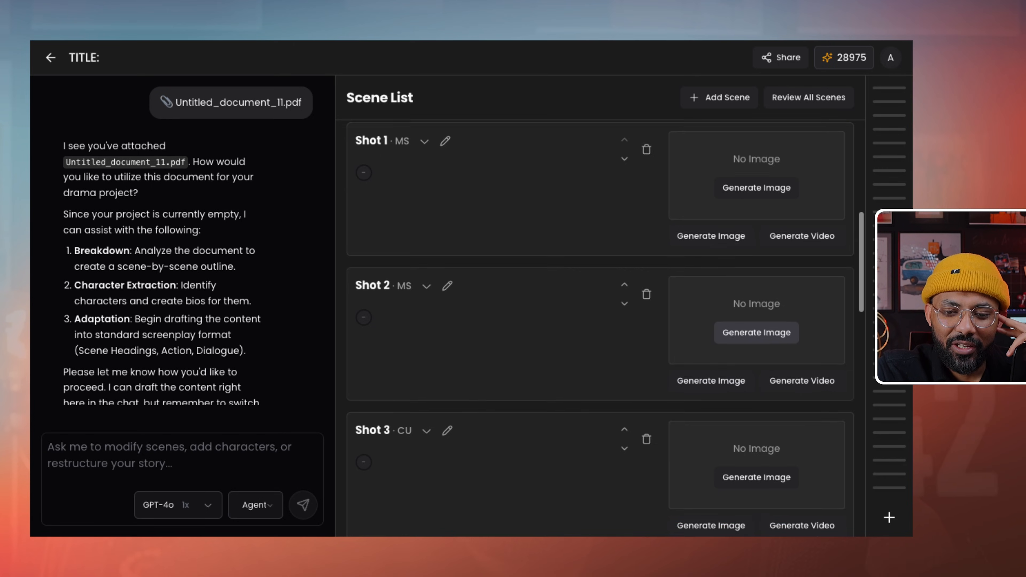
- Scroll the Scene List back to the overview of Scenes 1–5 with 20, 9, 9, 1 and 0 shots
{"action": "scroll", "coordinate": [605, 327], "scroll_direction": "down", "scroll_amount": 2}
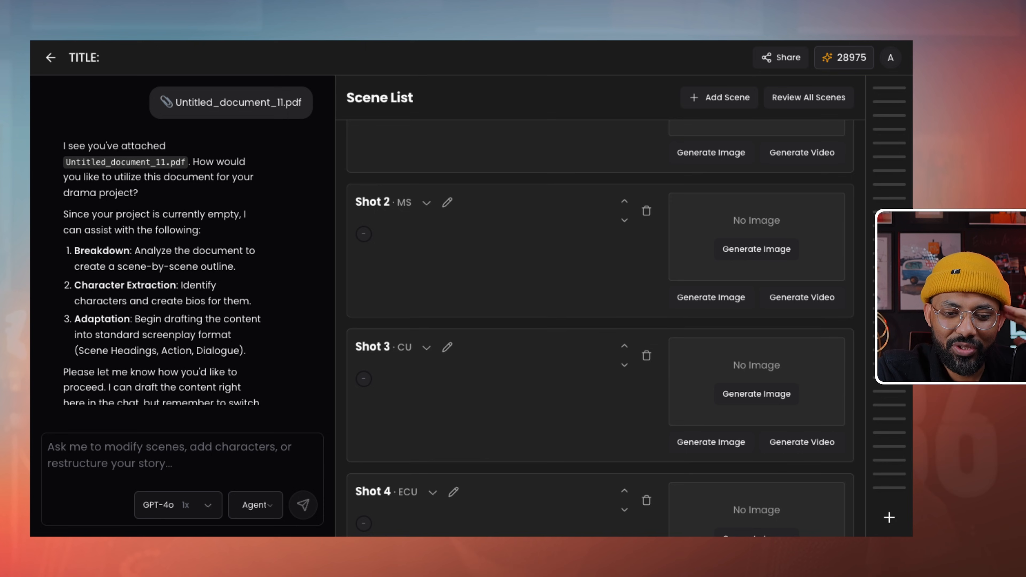
{"action": "scroll", "coordinate": [602, 323], "scroll_direction": "up", "scroll_amount": 4}
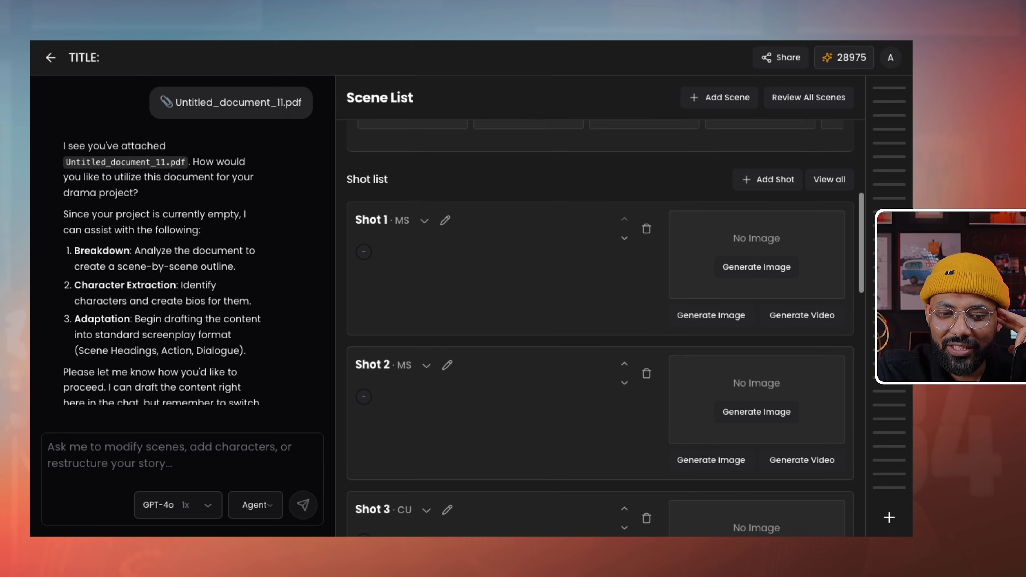
{"action": "scroll", "coordinate": [602, 331], "scroll_direction": "up", "scroll_amount": 2}
{"action": "scroll", "coordinate": [602, 324], "scroll_direction": "up", "scroll_amount": 3}
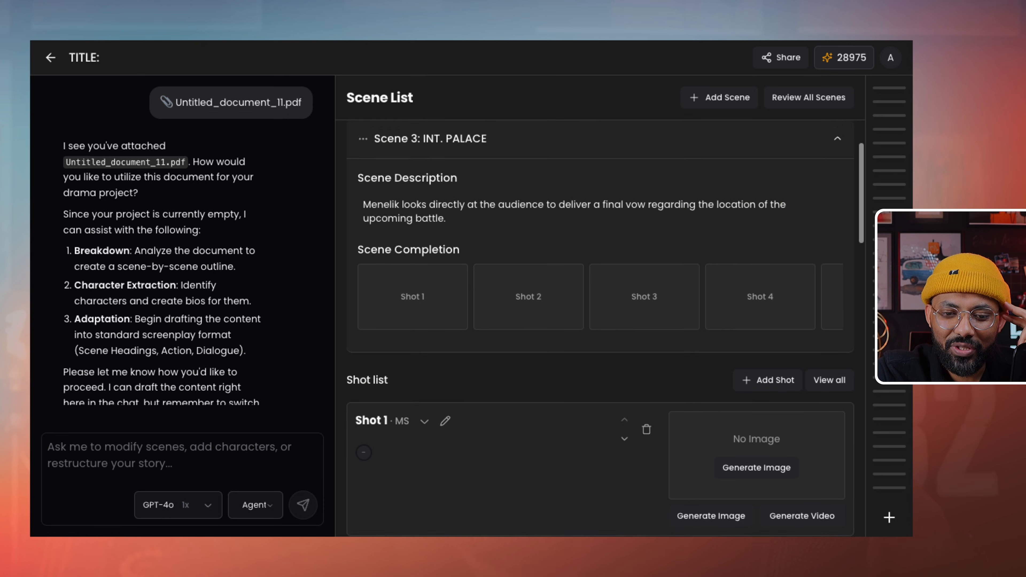
{"action": "scroll", "coordinate": [602, 323], "scroll_direction": "down", "scroll_amount": 5}
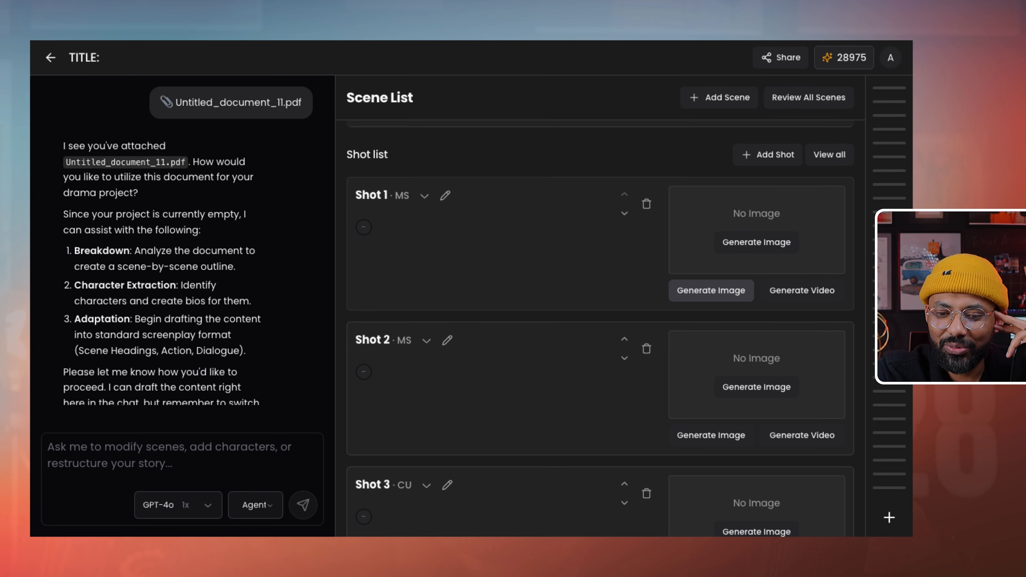
{"action": "scroll", "coordinate": [602, 324], "scroll_direction": "up", "scroll_amount": 5}
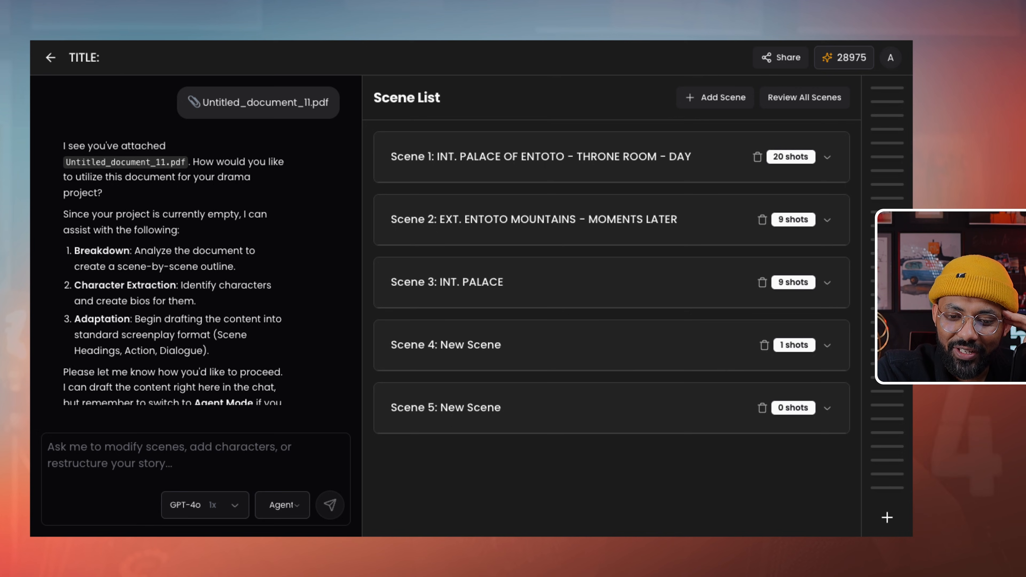
- Open Image Generation for Scene 4's first shot, dismissing the reference image picker without uploading
{"action": "left_click", "coordinate": [612, 345]}
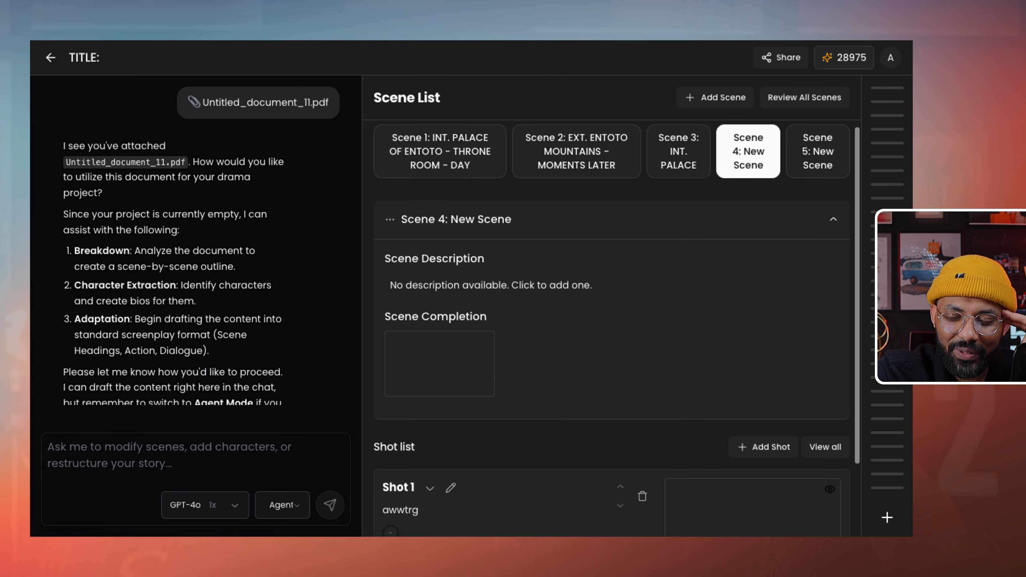
{"action": "scroll", "coordinate": [612, 323], "scroll_direction": "down", "scroll_amount": 3}
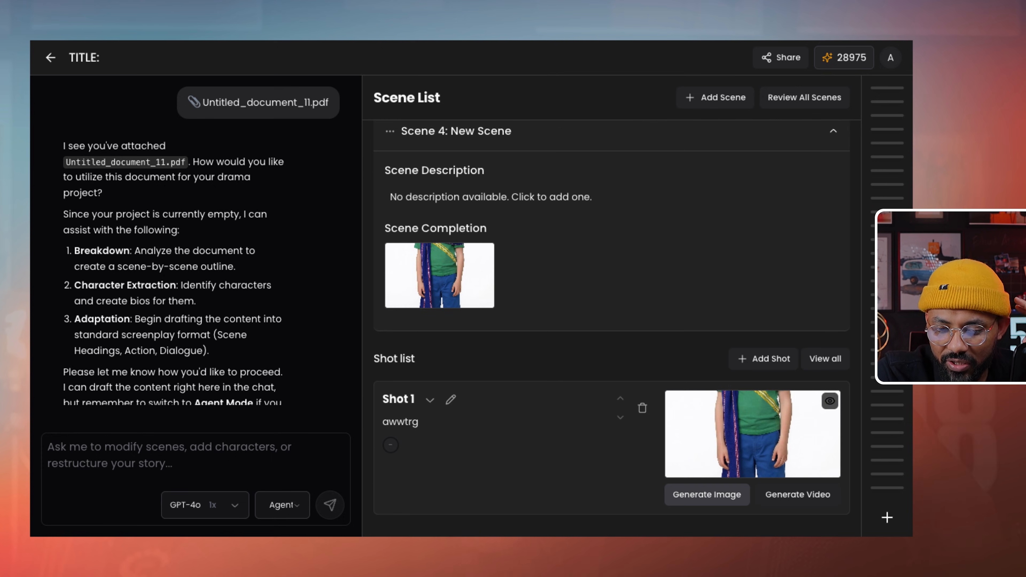
{"action": "left_click", "coordinate": [707, 494]}
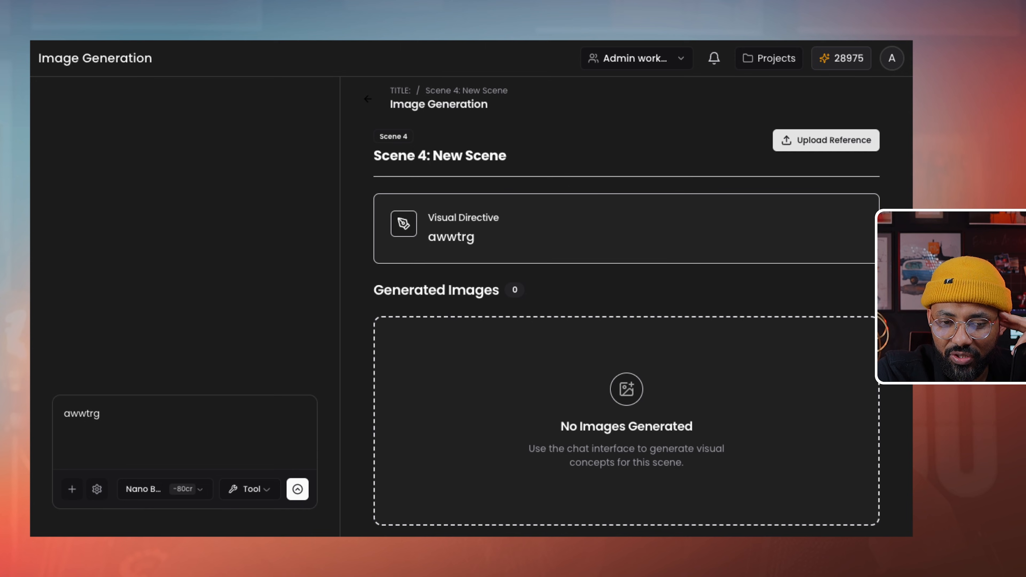
{"action": "left_click", "coordinate": [827, 140]}
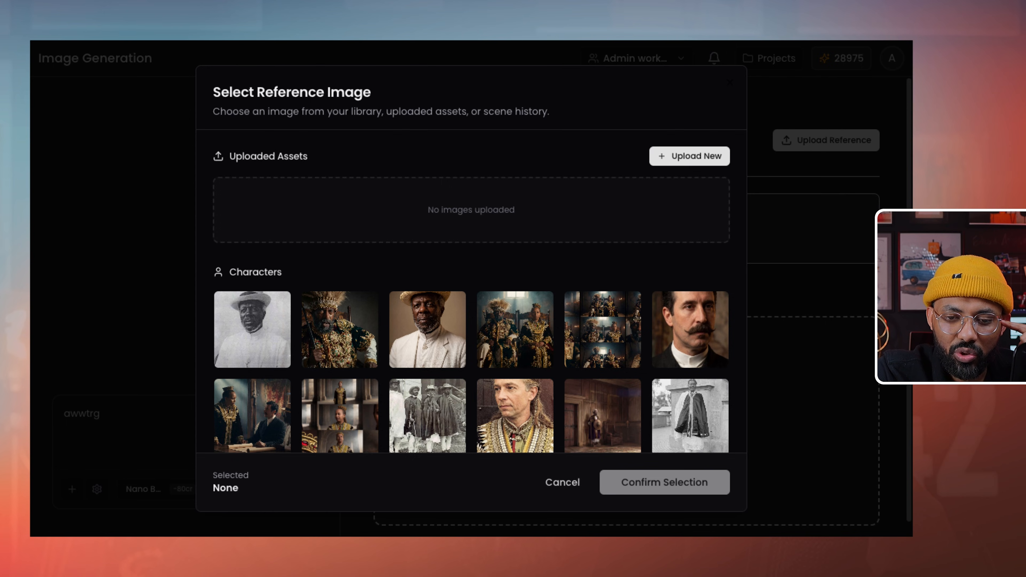
{"action": "key", "text": "Escape"}
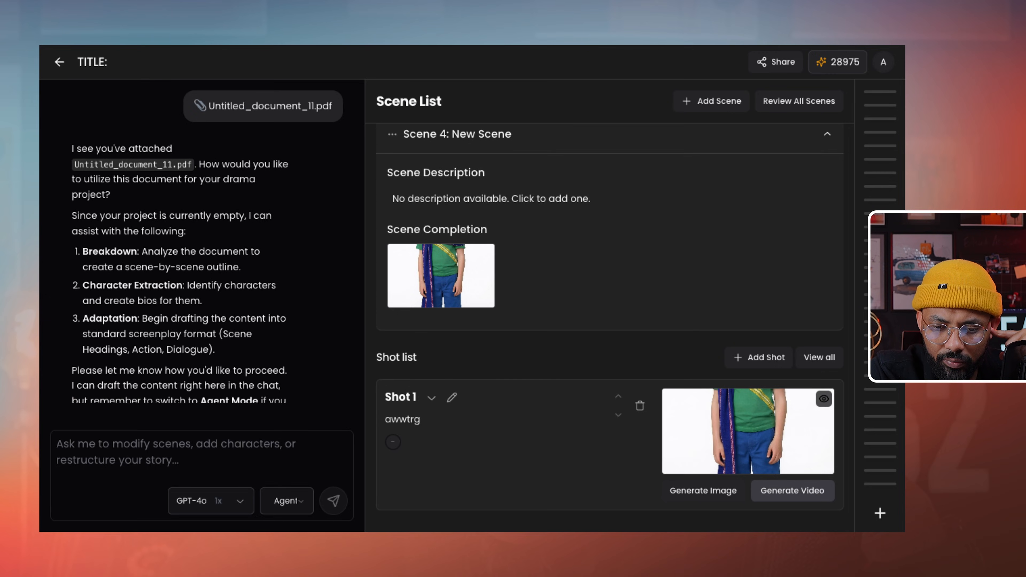
- Switch Shot 1's video model to Kling 2.6 and delete the old 'awwtrg' prompt
{"action": "left_click", "coordinate": [788, 489]}
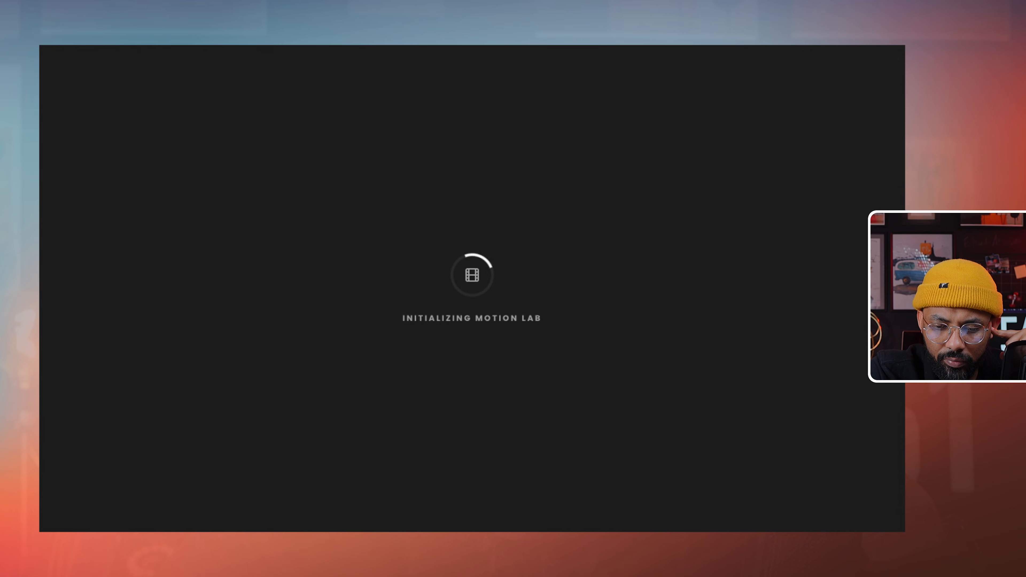
{"action": "scroll", "coordinate": [625, 328], "scroll_direction": "down", "scroll_amount": 4}
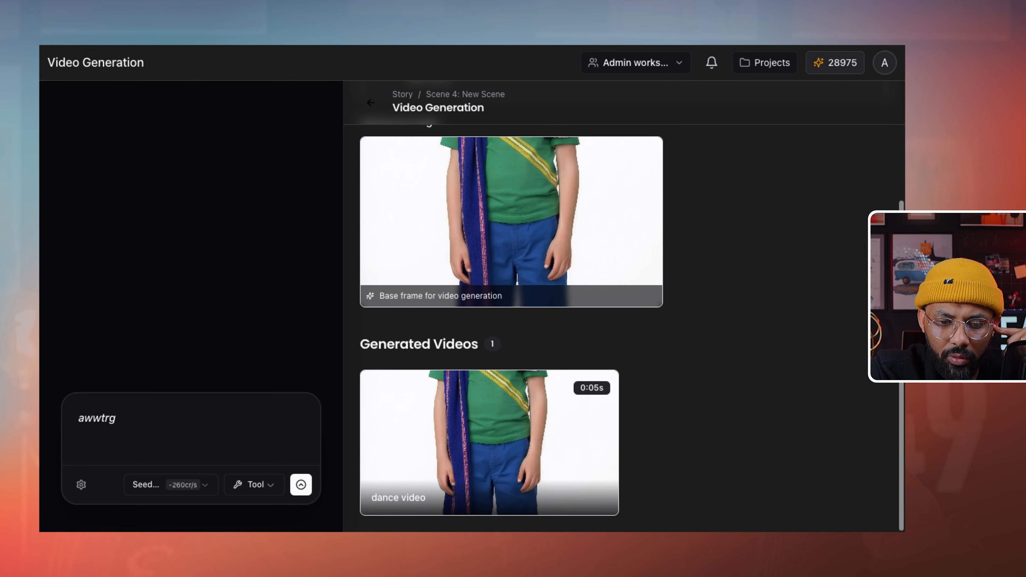
{"action": "scroll", "coordinate": [624, 328], "scroll_direction": "up", "scroll_amount": 4}
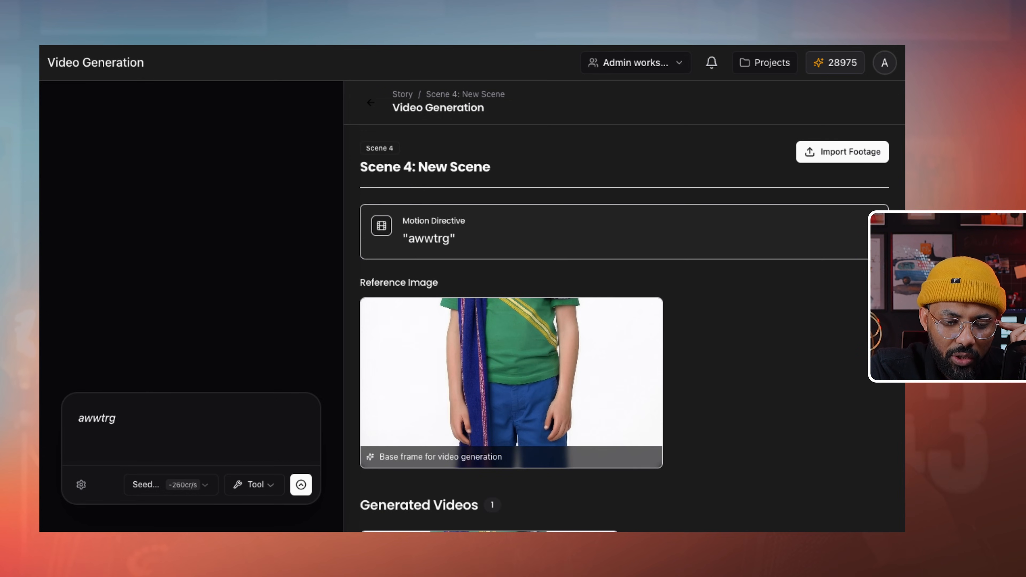
{"action": "left_click", "coordinate": [171, 485]}
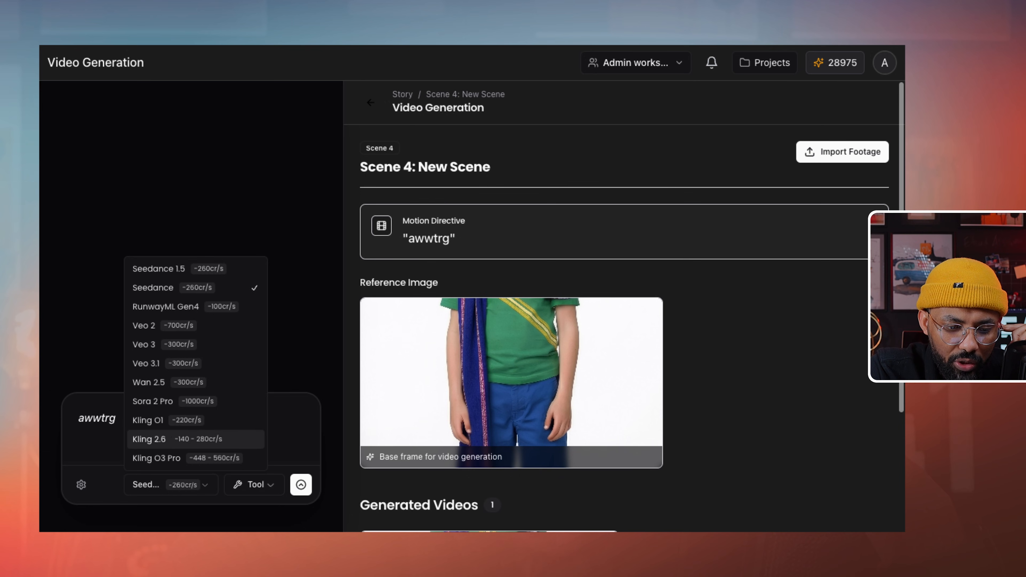
{"action": "left_click", "coordinate": [161, 439]}
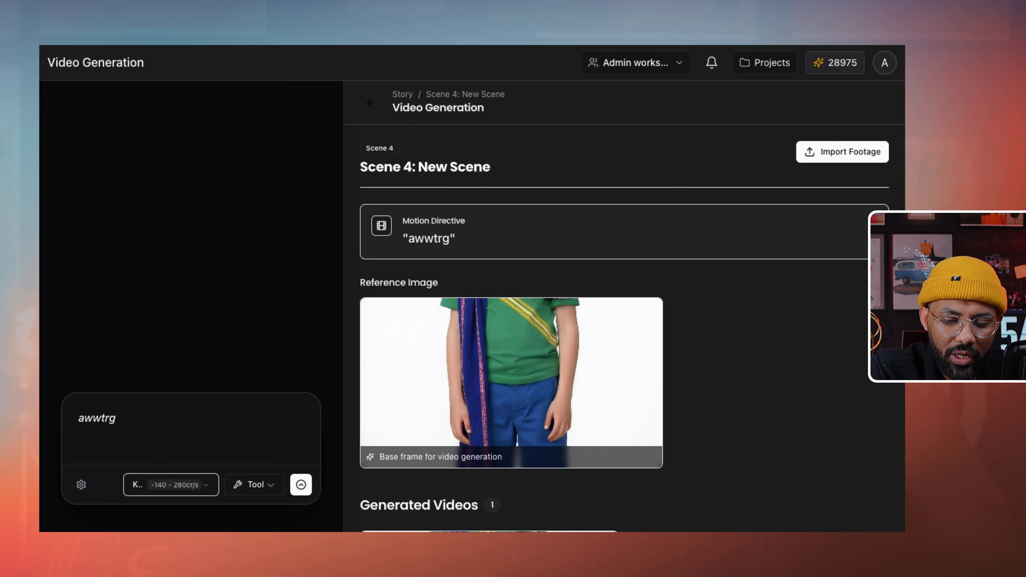
{"action": "left_click_drag", "start_coordinate": [117, 419], "coordinate": [76, 419]}
{"action": "key", "text": "BackSpace"}
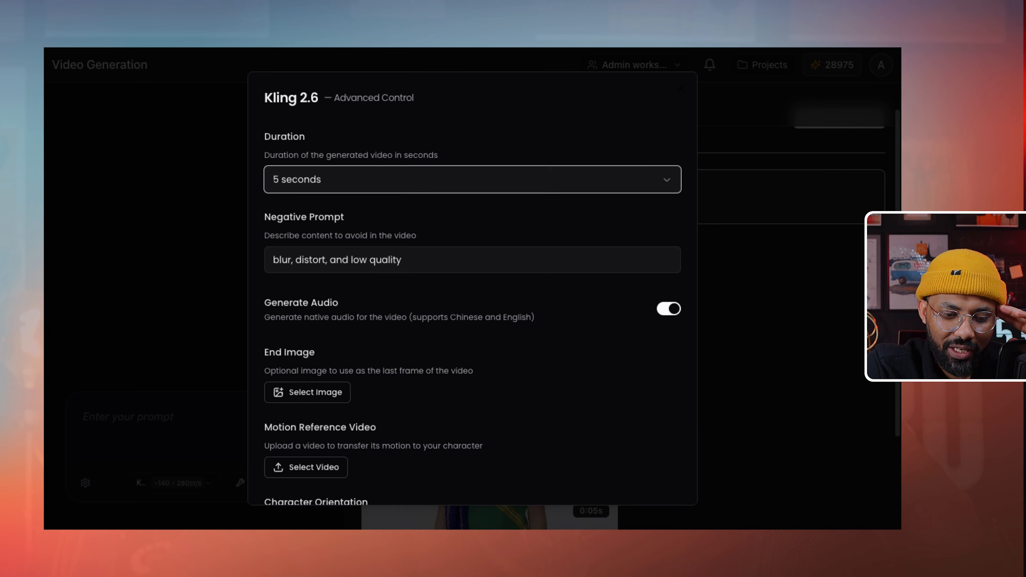
- Turn Kling 2.6's Generate Audio off, keep Character Orientation on Match Video, and save the options
{"action": "scroll", "coordinate": [473, 289], "scroll_direction": "down", "scroll_amount": 5}
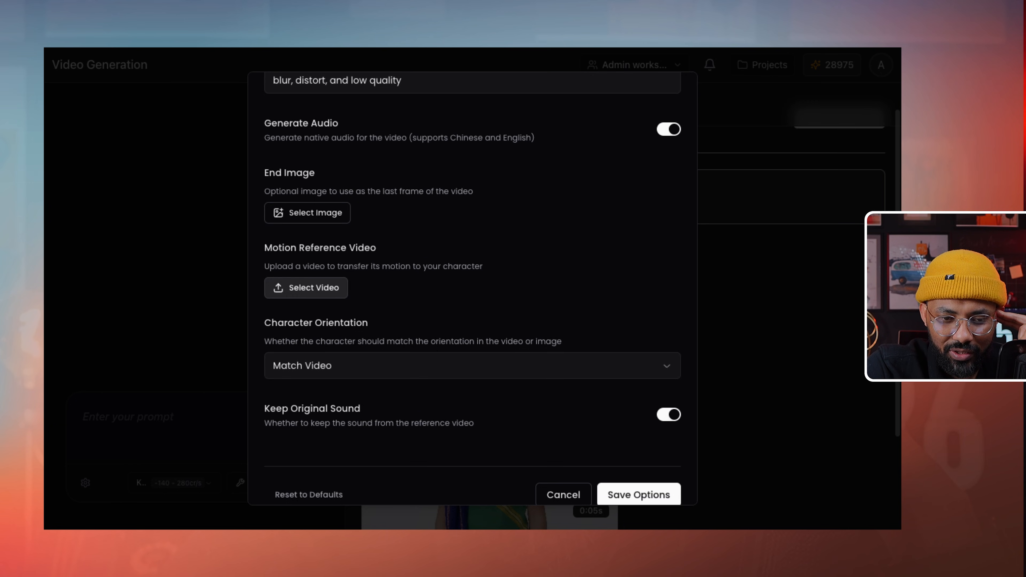
{"action": "left_click", "coordinate": [669, 129]}
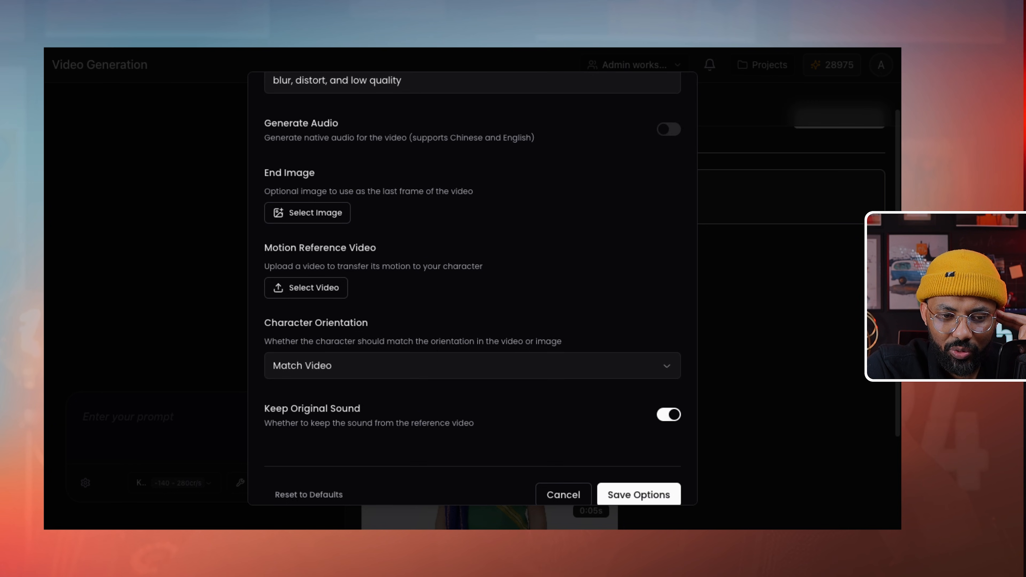
{"action": "scroll", "coordinate": [472, 289], "scroll_direction": "down", "scroll_amount": 1}
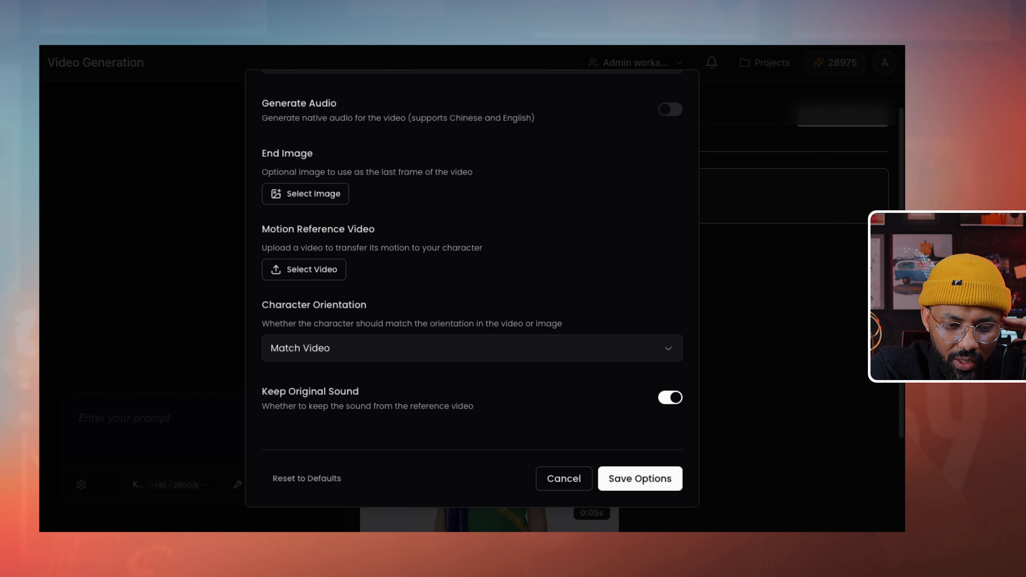
{"action": "left_click", "coordinate": [471, 348]}
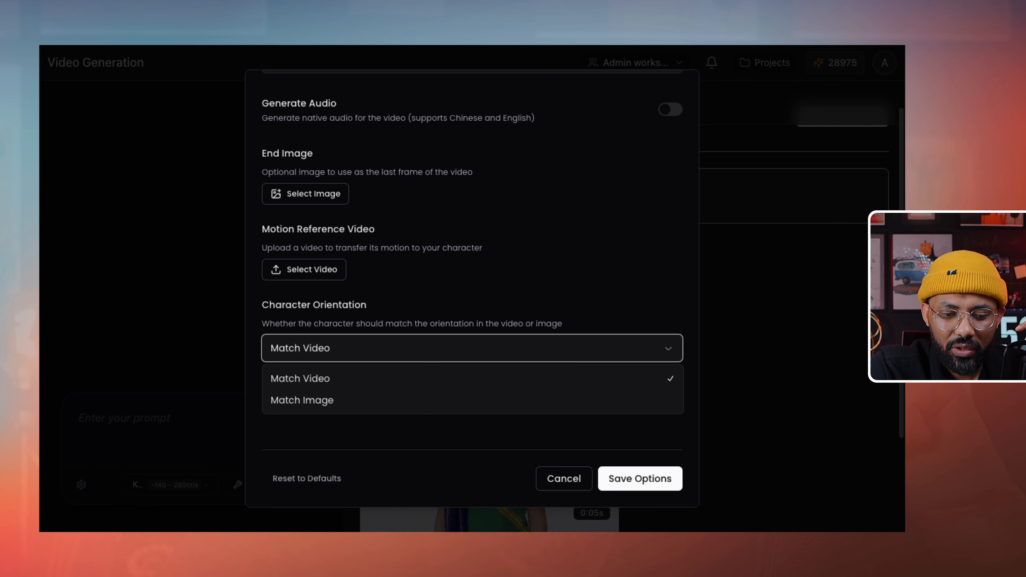
{"action": "key", "text": "Escape"}
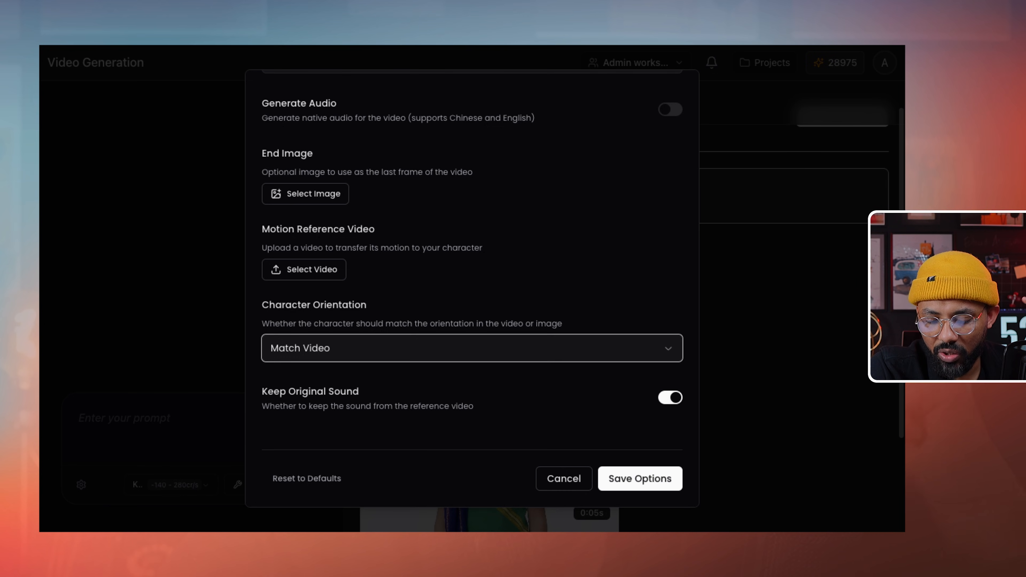
{"action": "left_click", "coordinate": [640, 478]}
- Enter 'dance' as Scene 4's video prompt and open the generated dance video's details
{"action": "scroll", "coordinate": [625, 307], "scroll_direction": "down", "scroll_amount": 3}
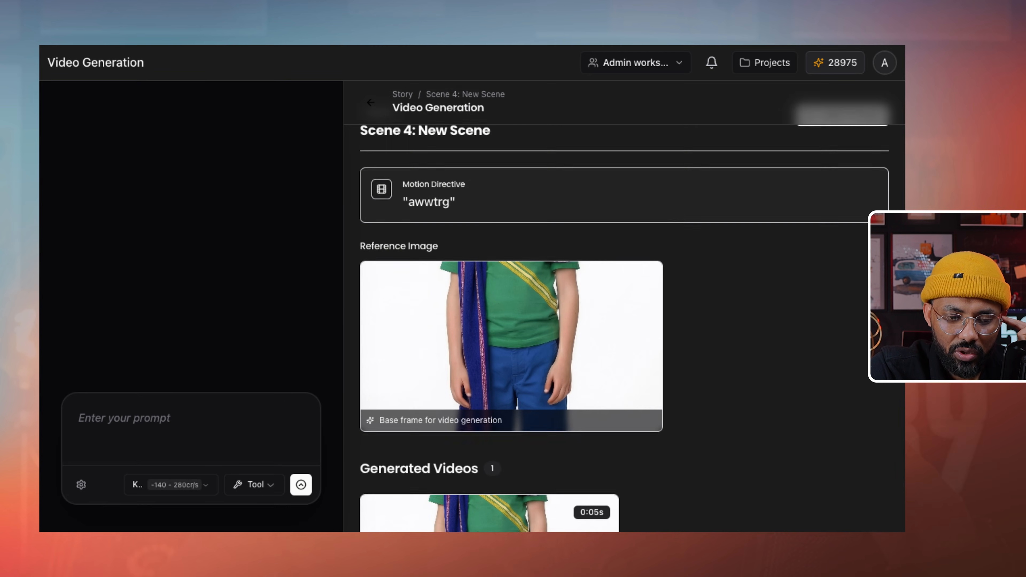
{"action": "scroll", "coordinate": [488, 443], "scroll_direction": "up", "scroll_amount": 3}
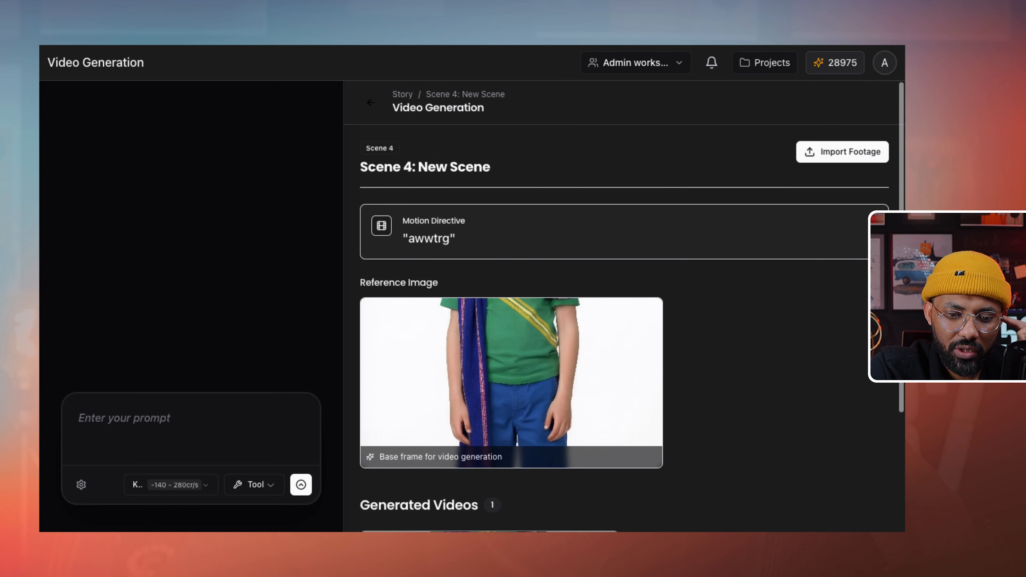
{"action": "left_click", "coordinate": [124, 419]}
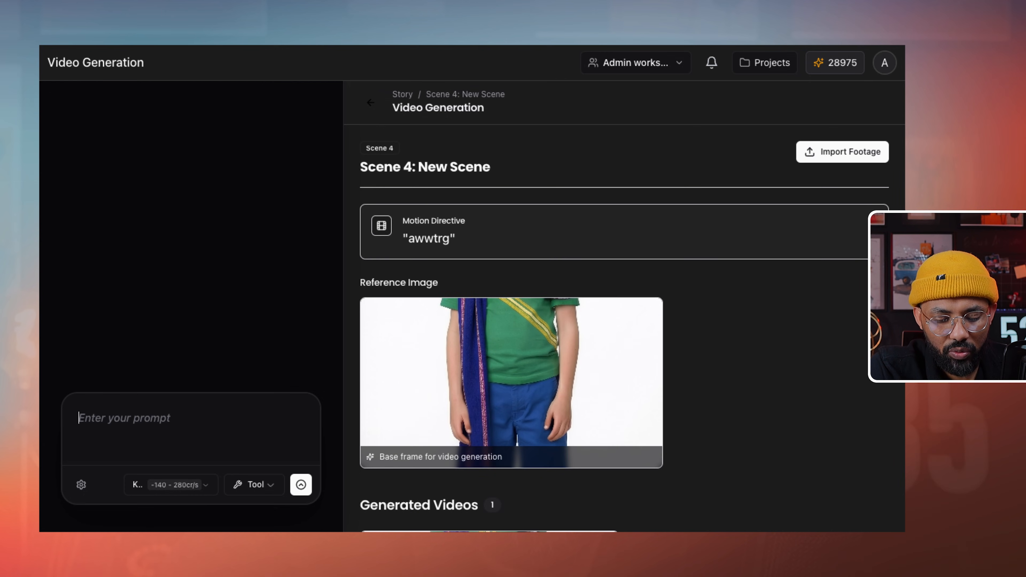
{"action": "type", "text": "dance"}
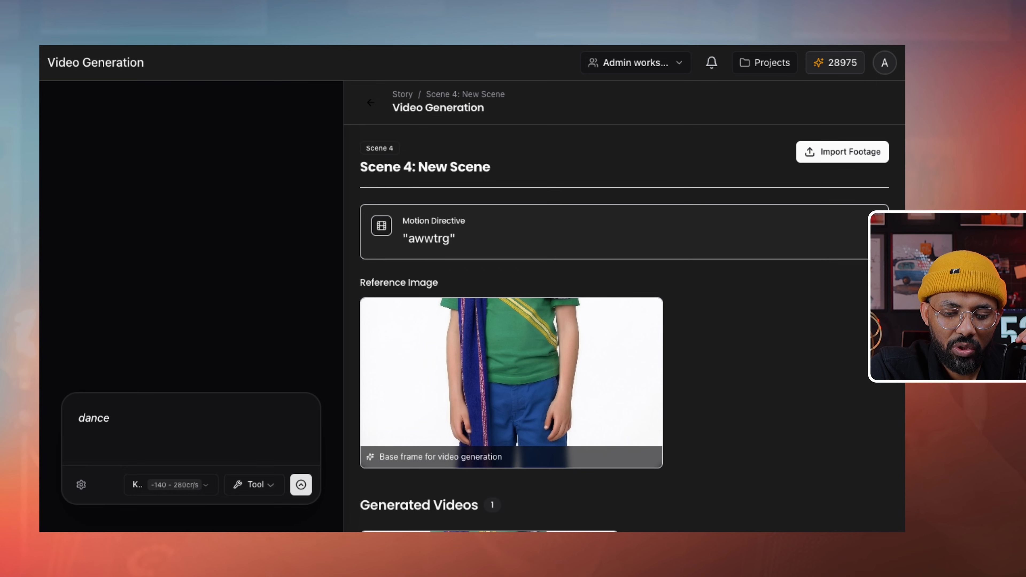
{"action": "scroll", "coordinate": [624, 327], "scroll_direction": "down", "scroll_amount": 4}
{"action": "left_click", "coordinate": [489, 442]}
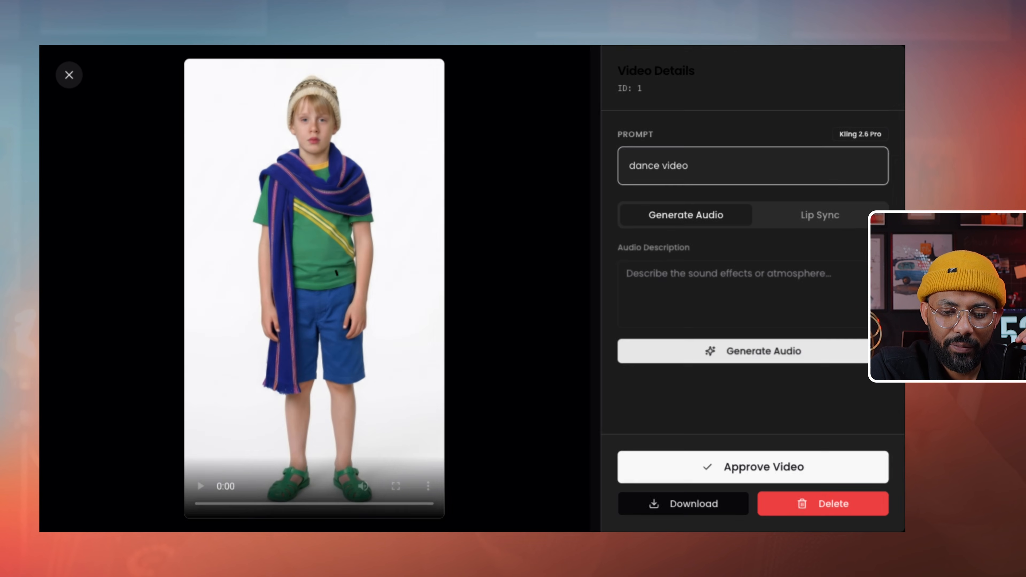